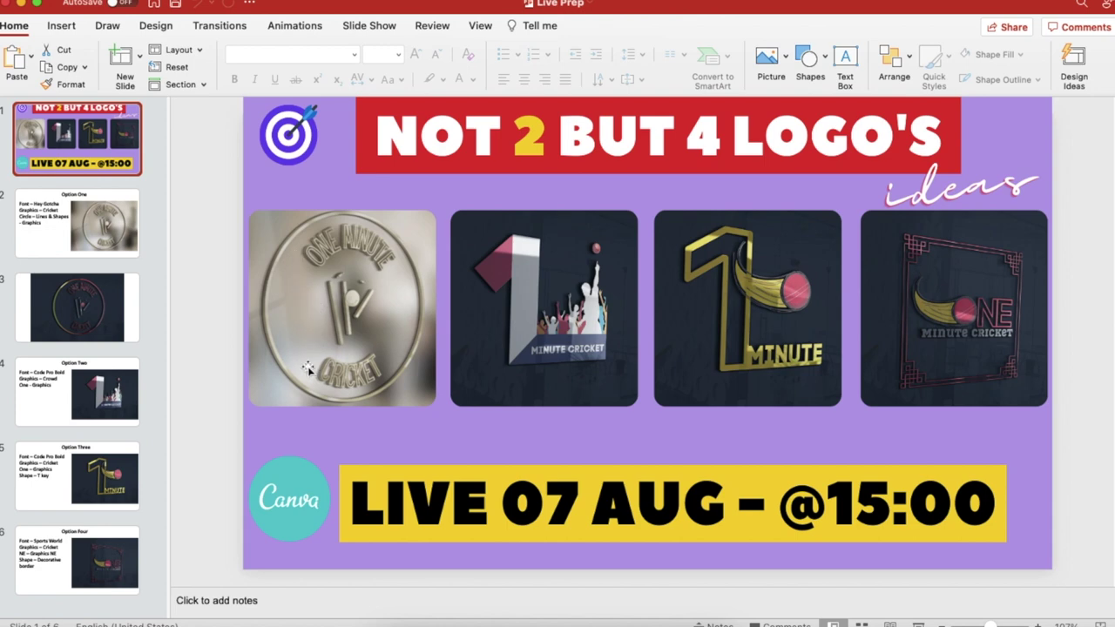
- Review the Option One logo slides in the presentation and the open YouTube and Canva pages in the browser
click(116, 244)
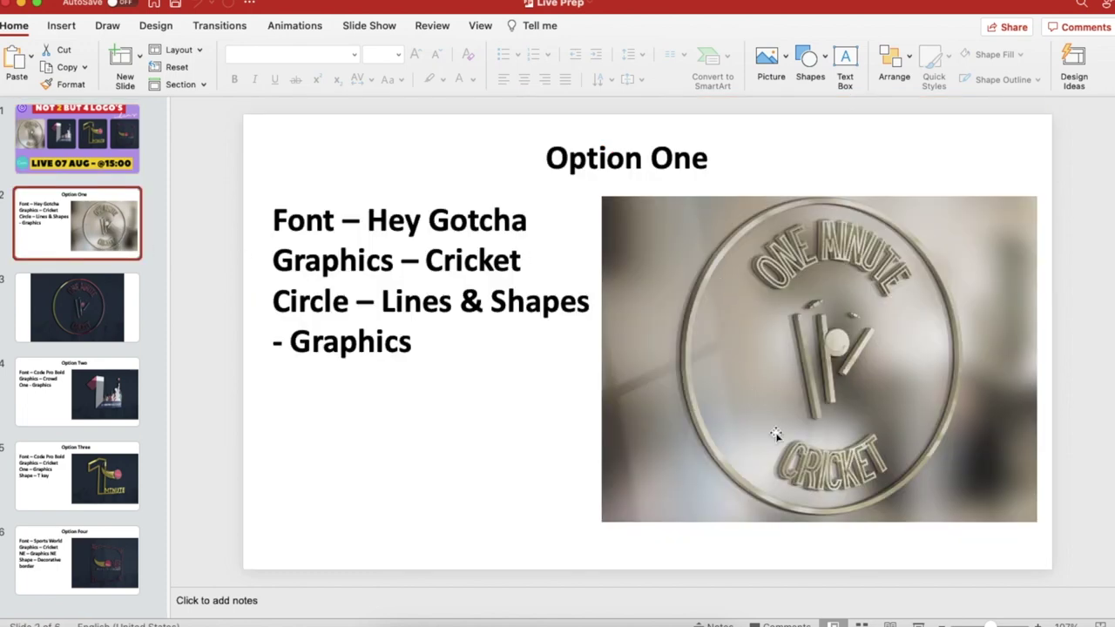
click(112, 340)
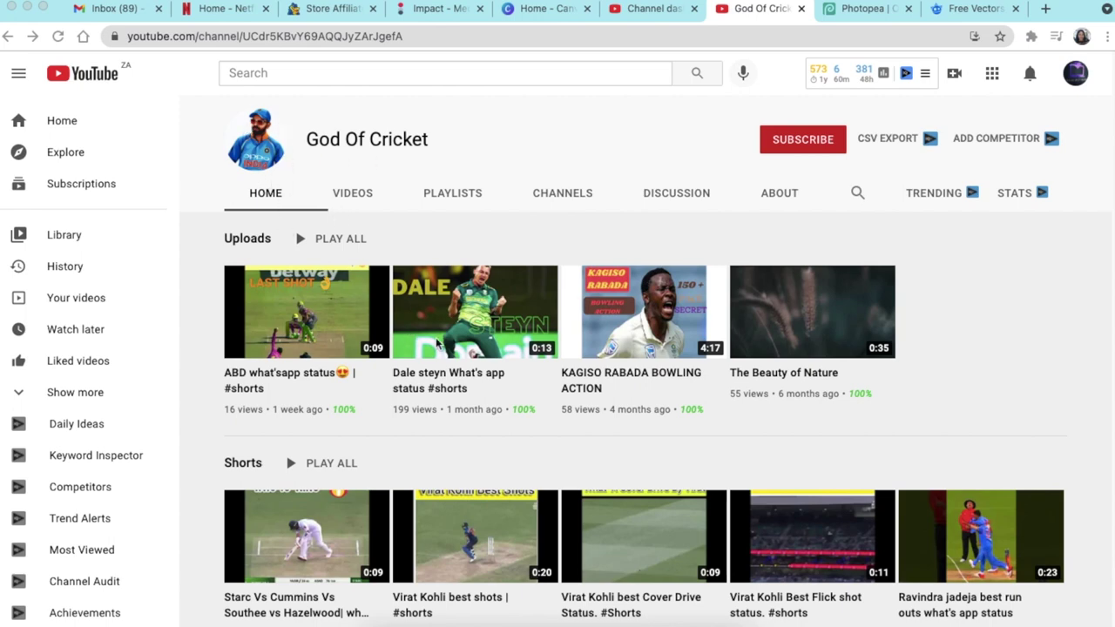
click(645, 10)
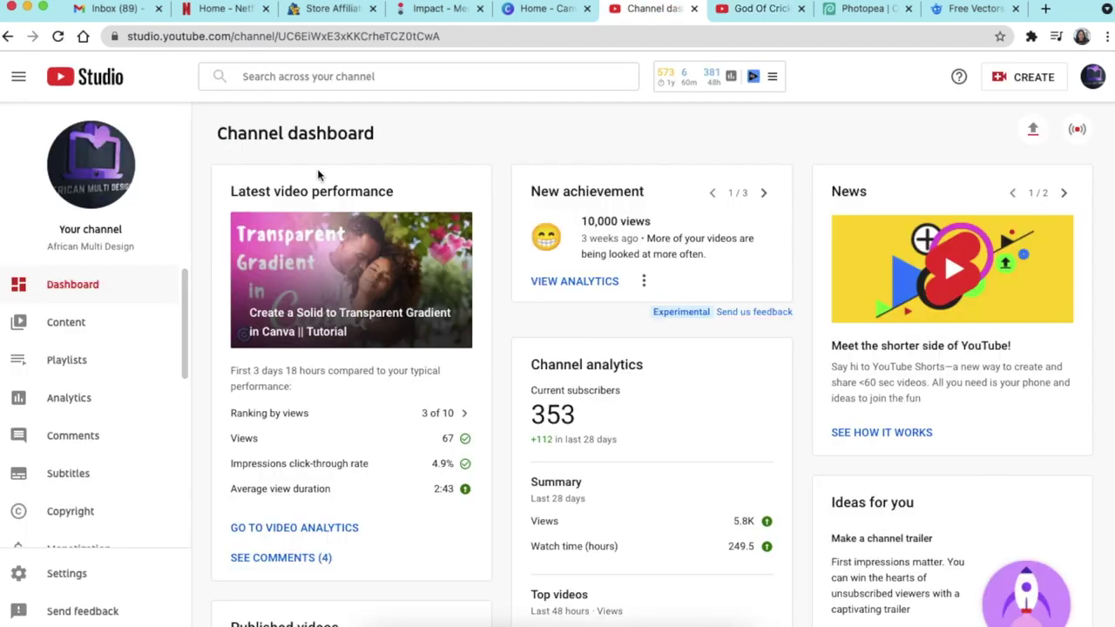
click(541, 10)
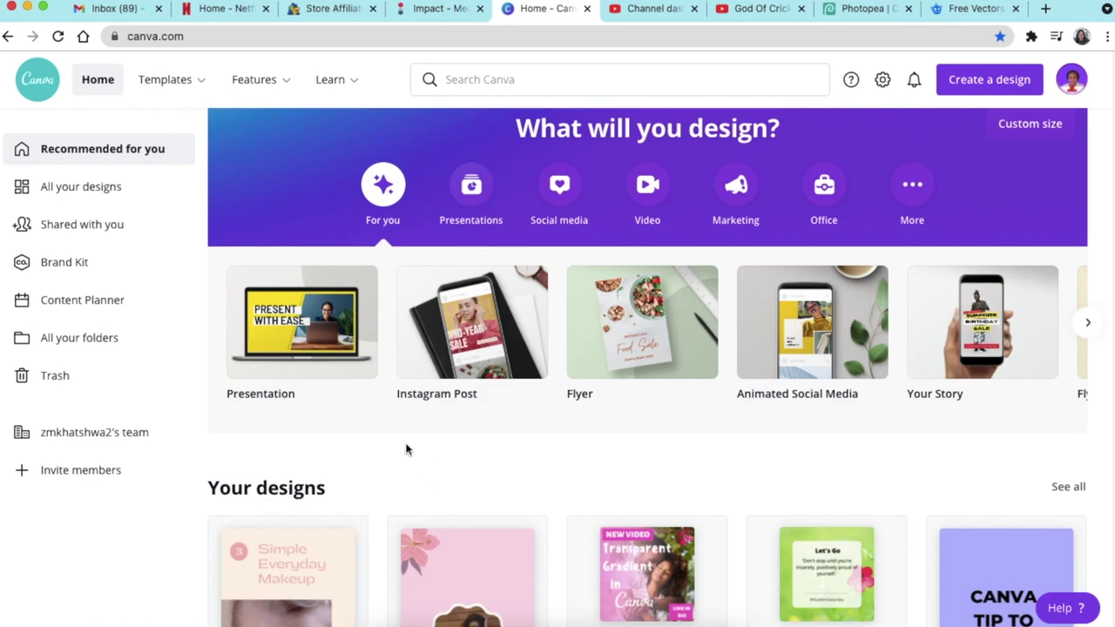
click(529, 624)
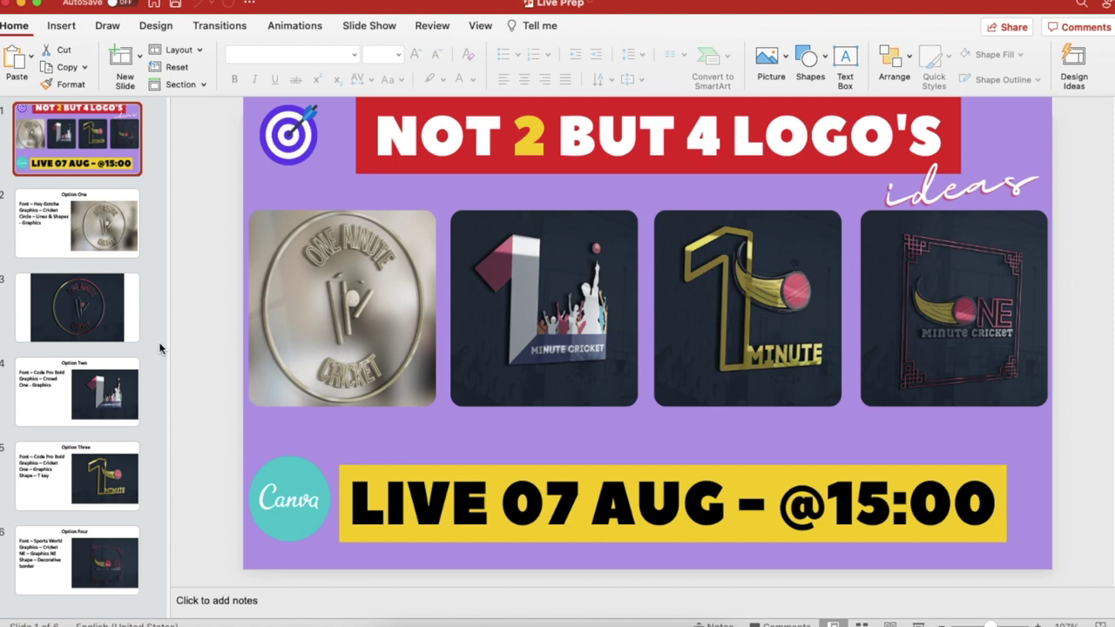
click(98, 316)
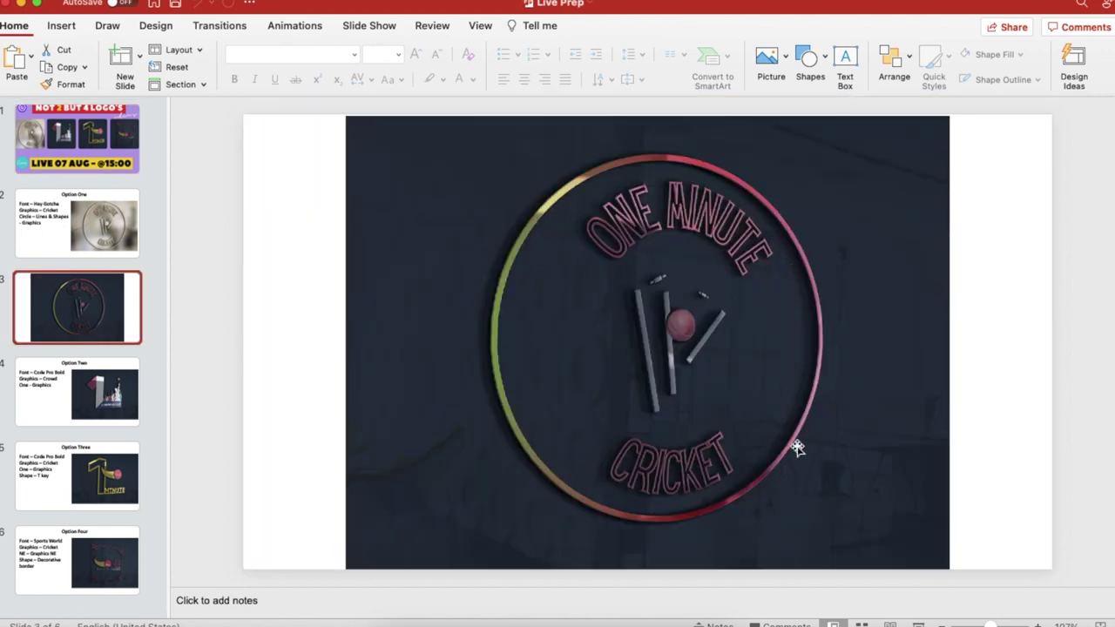
click(94, 233)
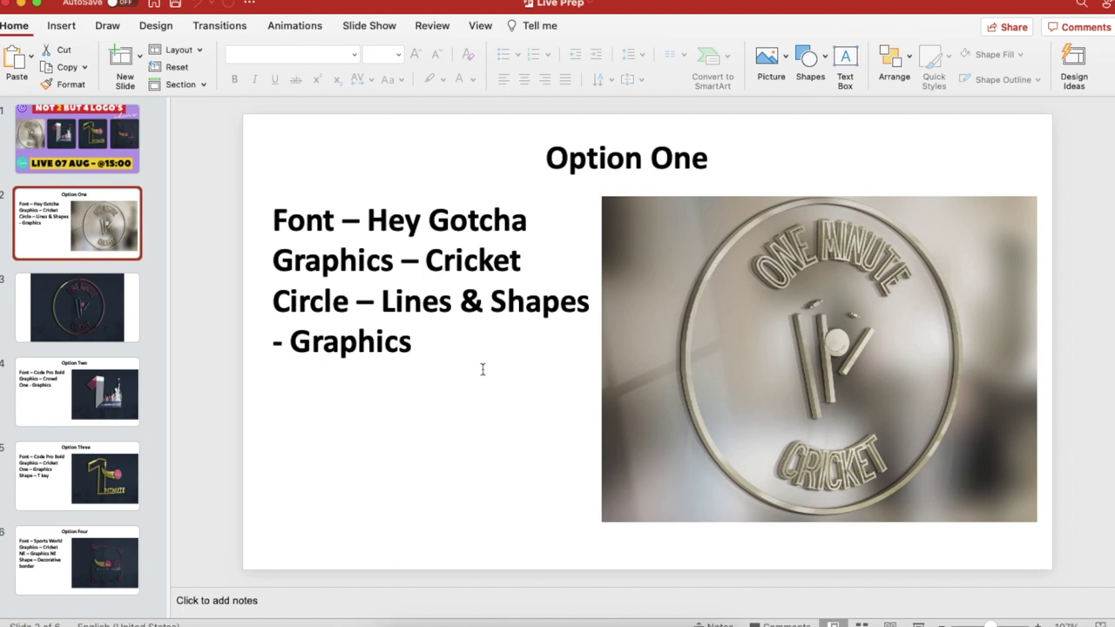
- Switch to Canva in the browser, search for "logo" and create a blank Logo design
click(23, 4)
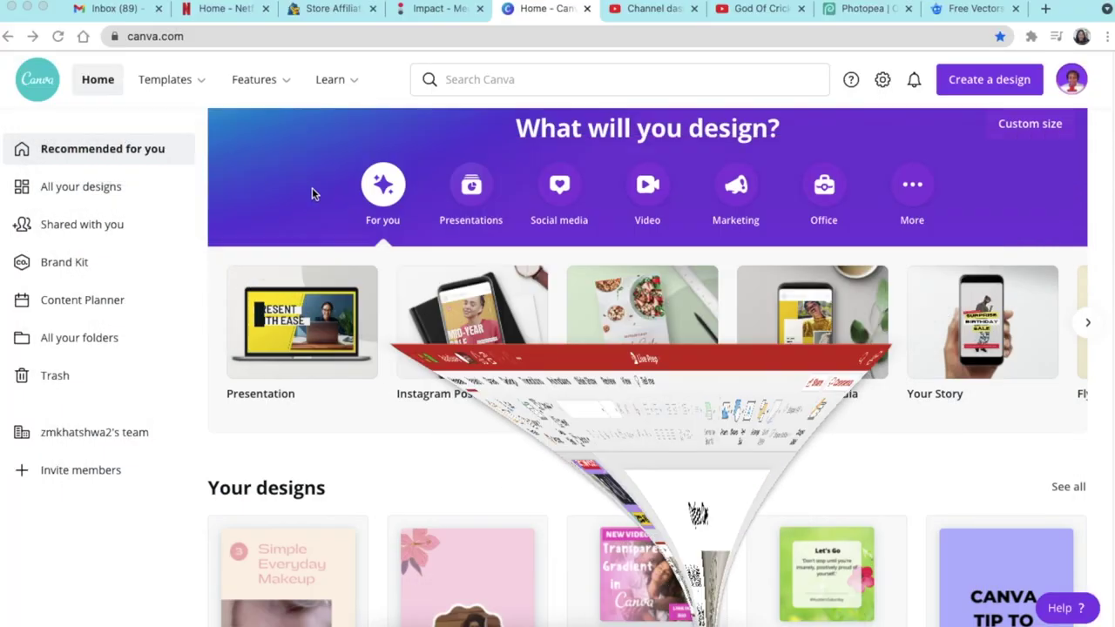
click(495, 79)
text(logo)
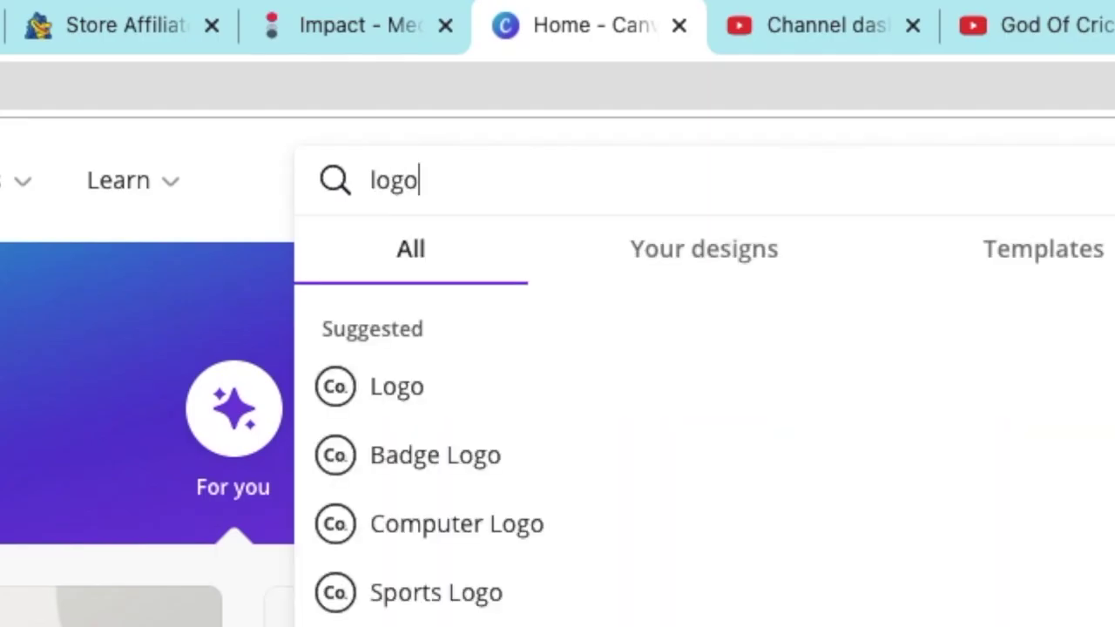
key(Return)
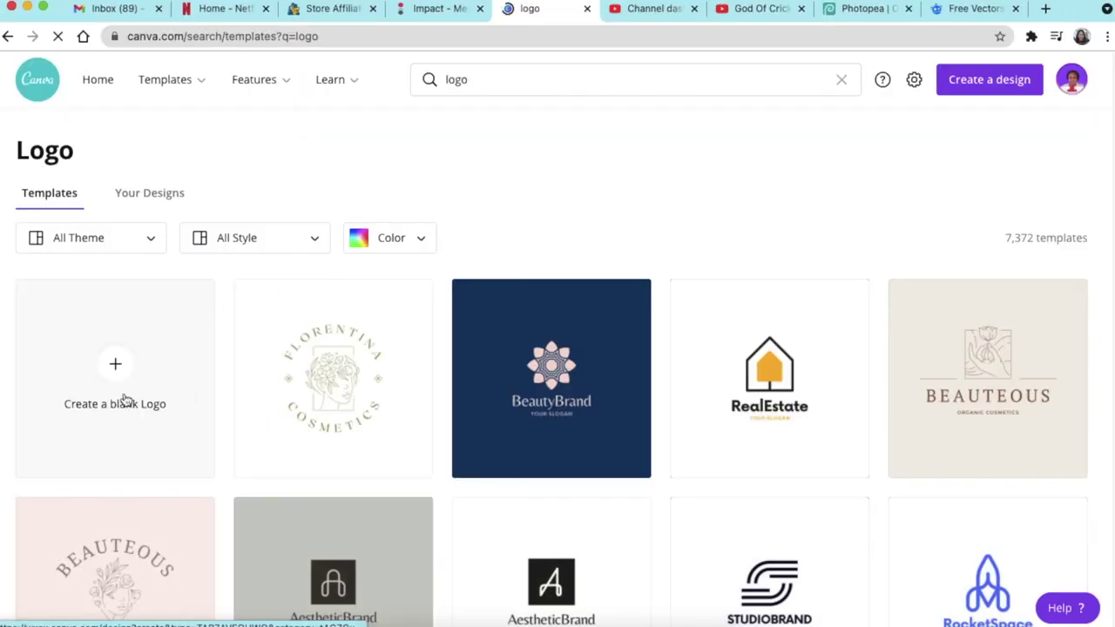
click(110, 359)
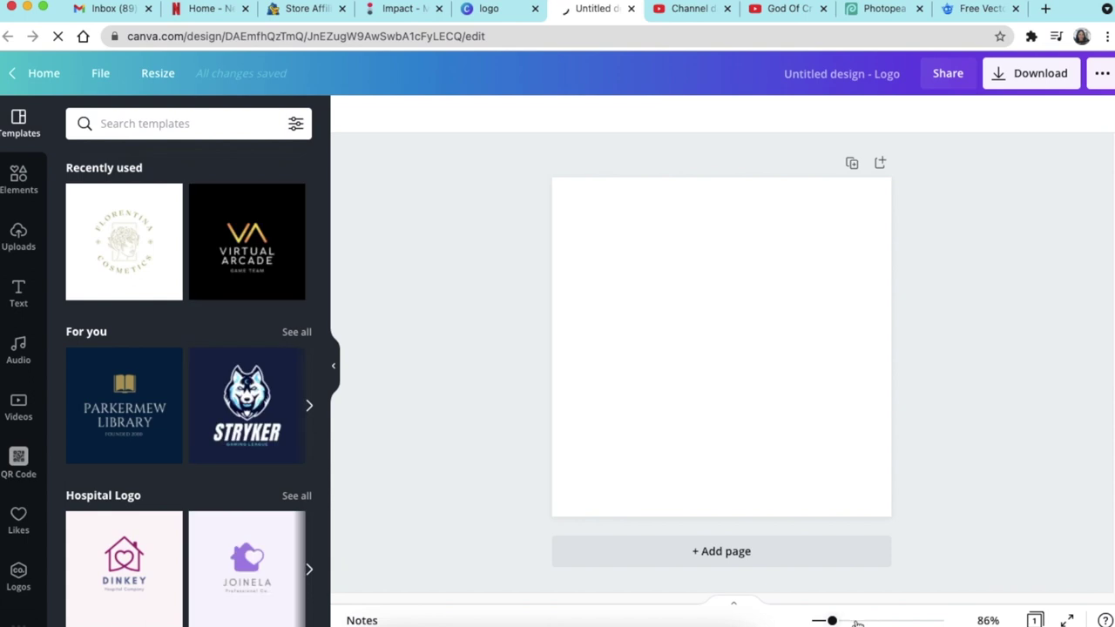
- Search the design elements for "lines & shapes" and limit the results to graphics
drag(832, 621, 838, 621)
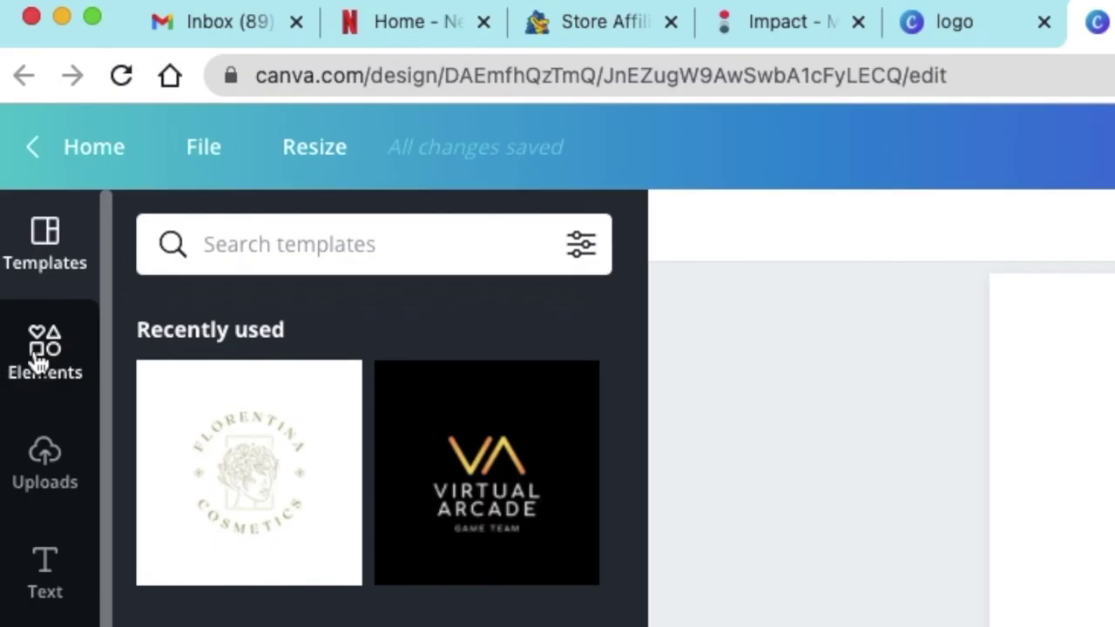
click(14, 181)
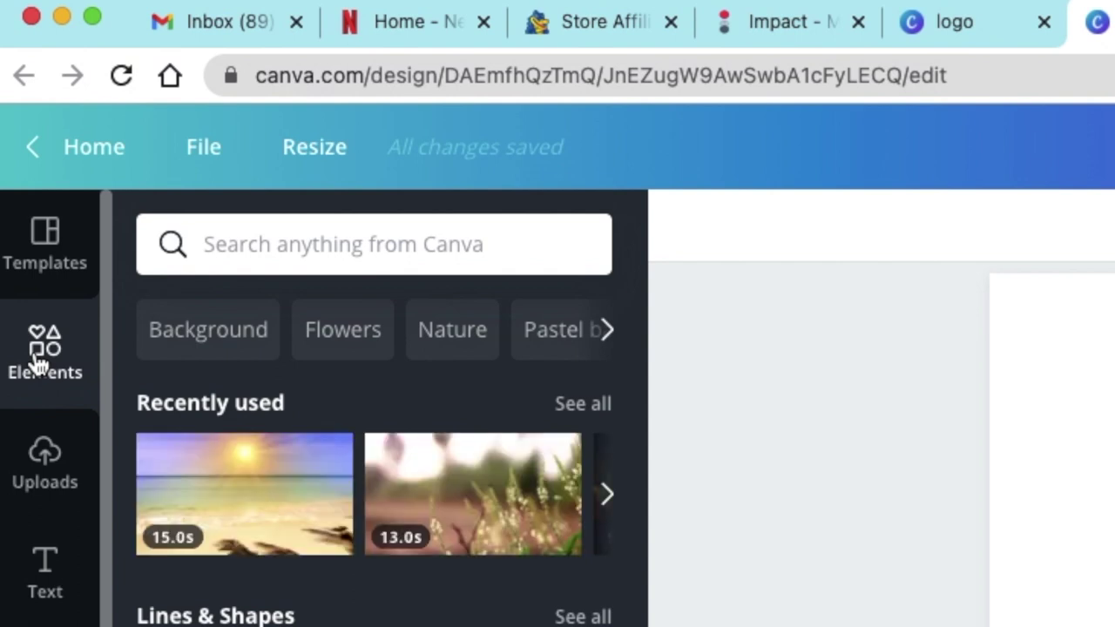
click(221, 248)
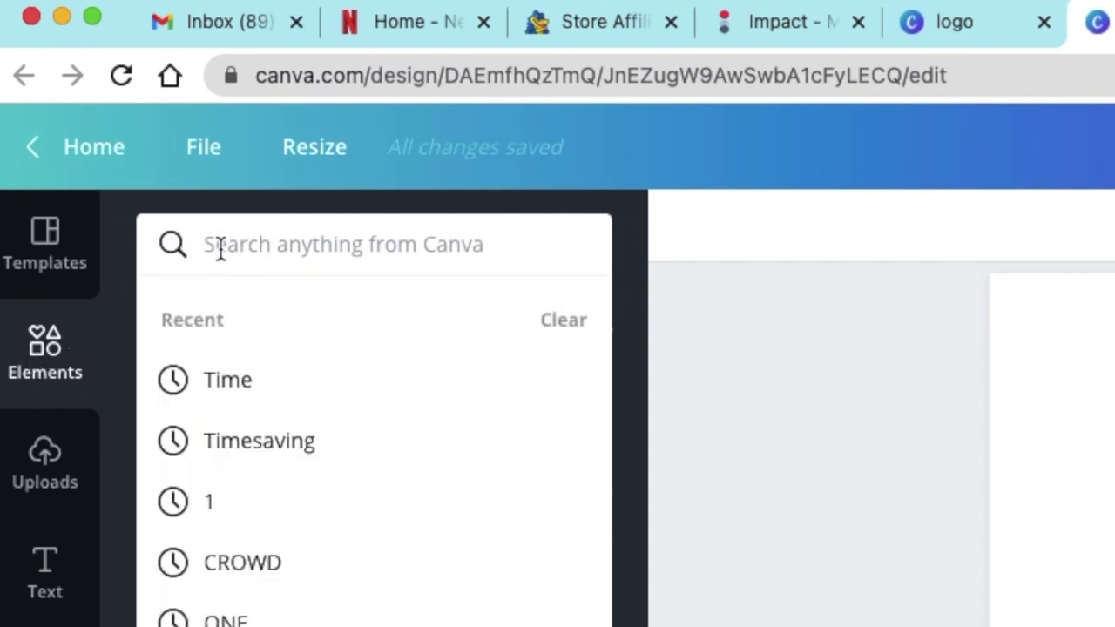
text(lines)
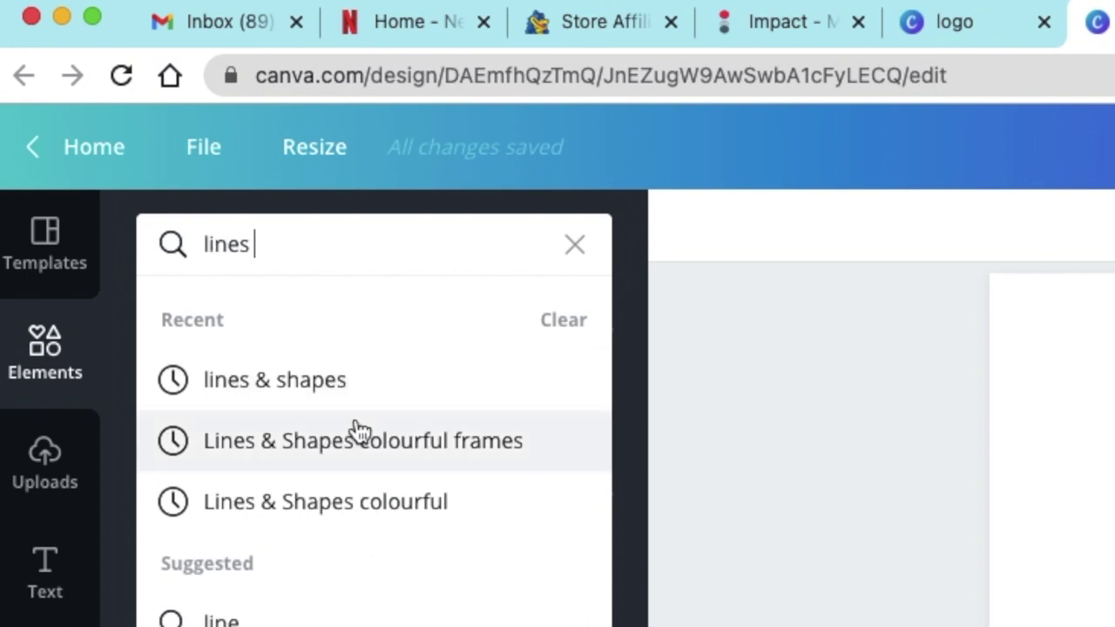
click(336, 387)
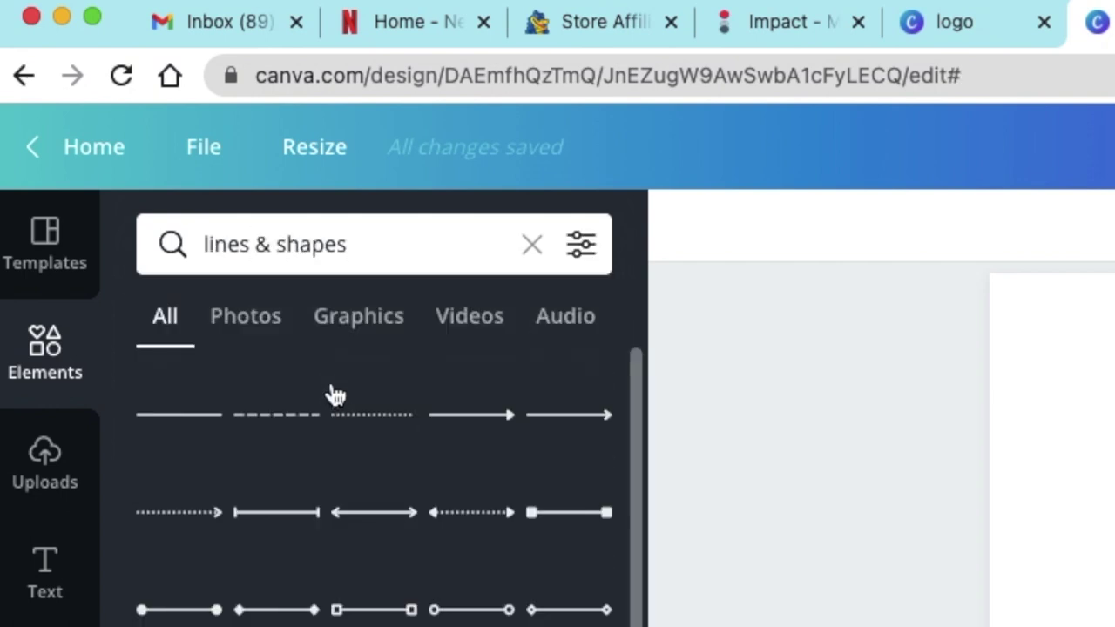
click(357, 320)
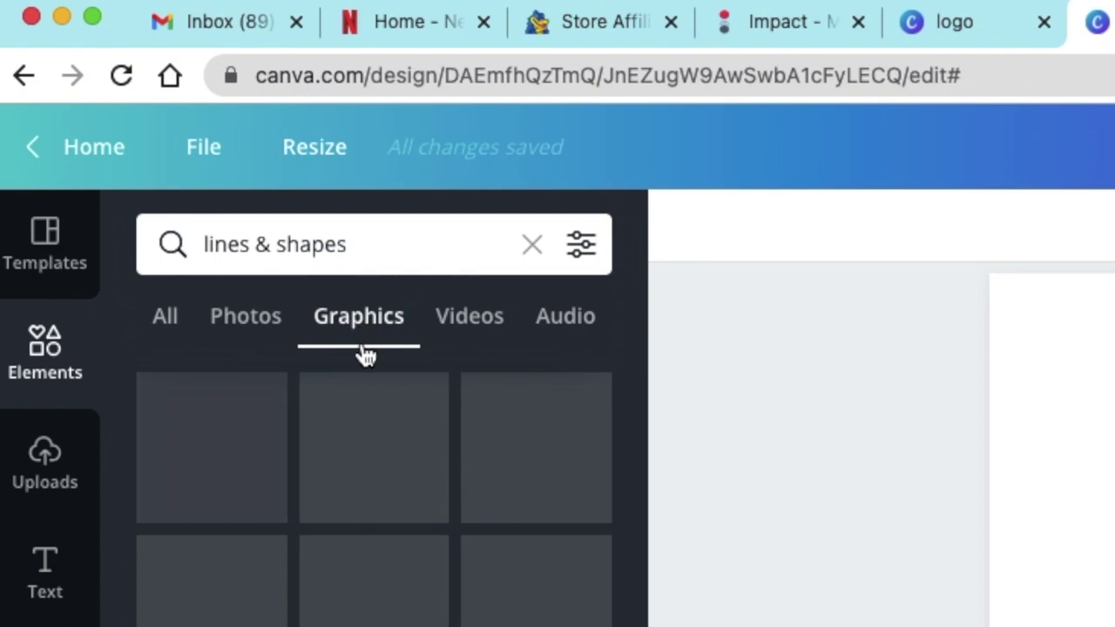
- Find the thin orange, purple and red gradient ring among the graphics and add it to the page
scroll(425, 562, down, 10)
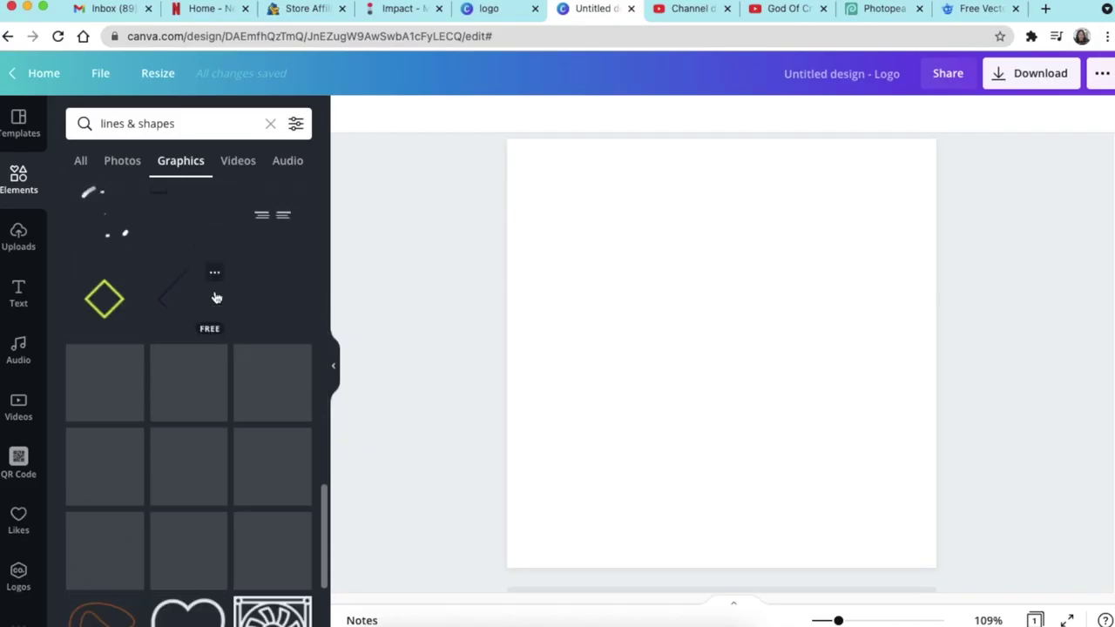
scroll(216, 297, down, 10)
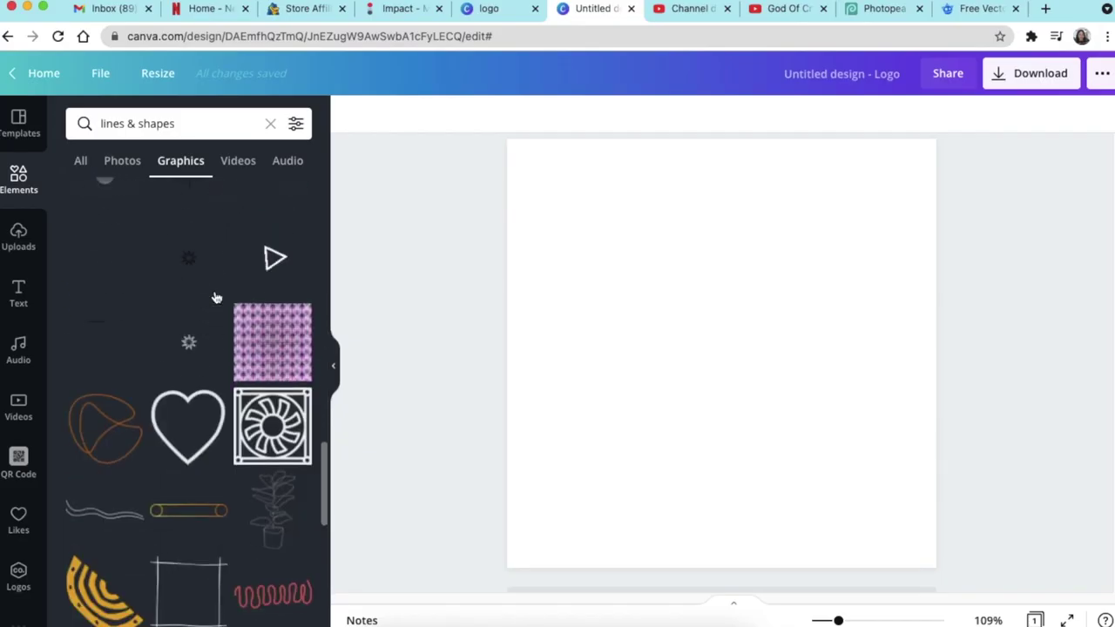
scroll(216, 297, down, 10)
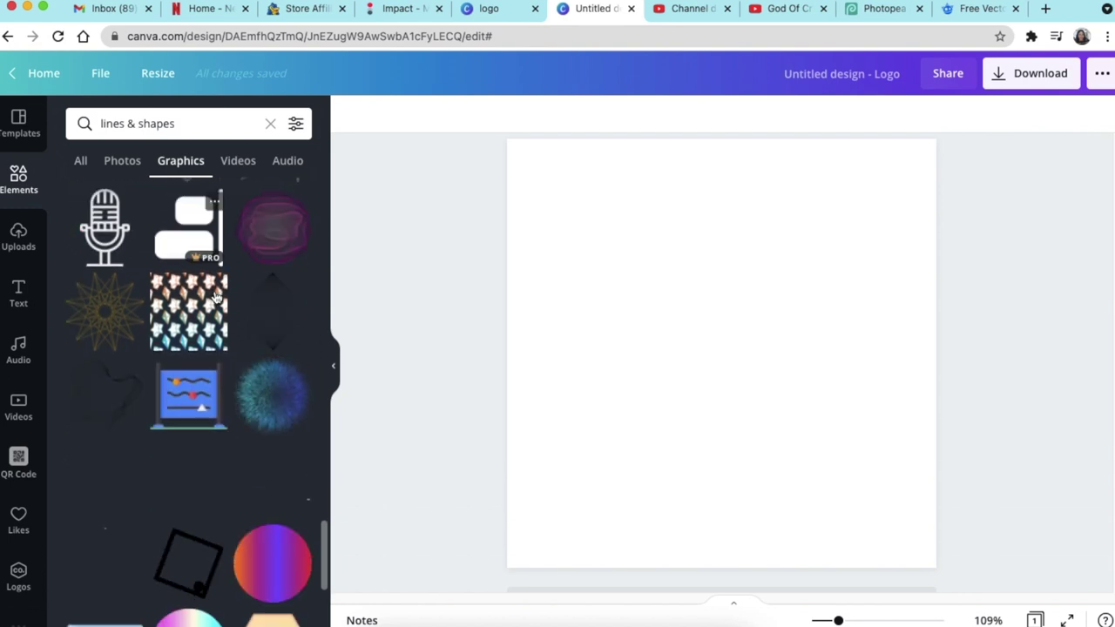
scroll(216, 297, down, 8)
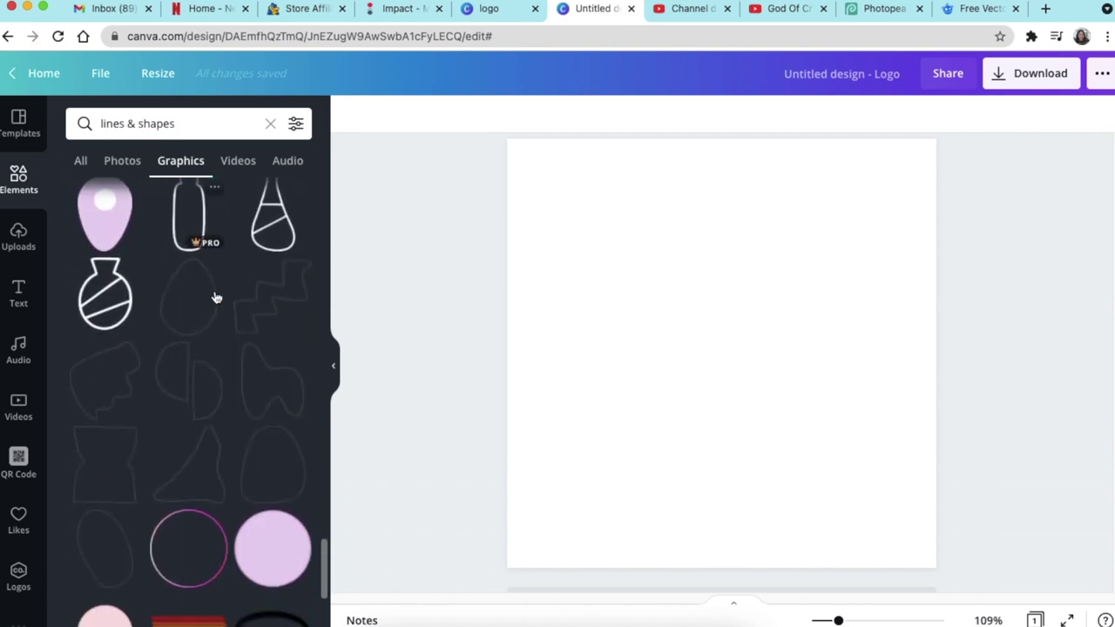
scroll(216, 297, down, 2)
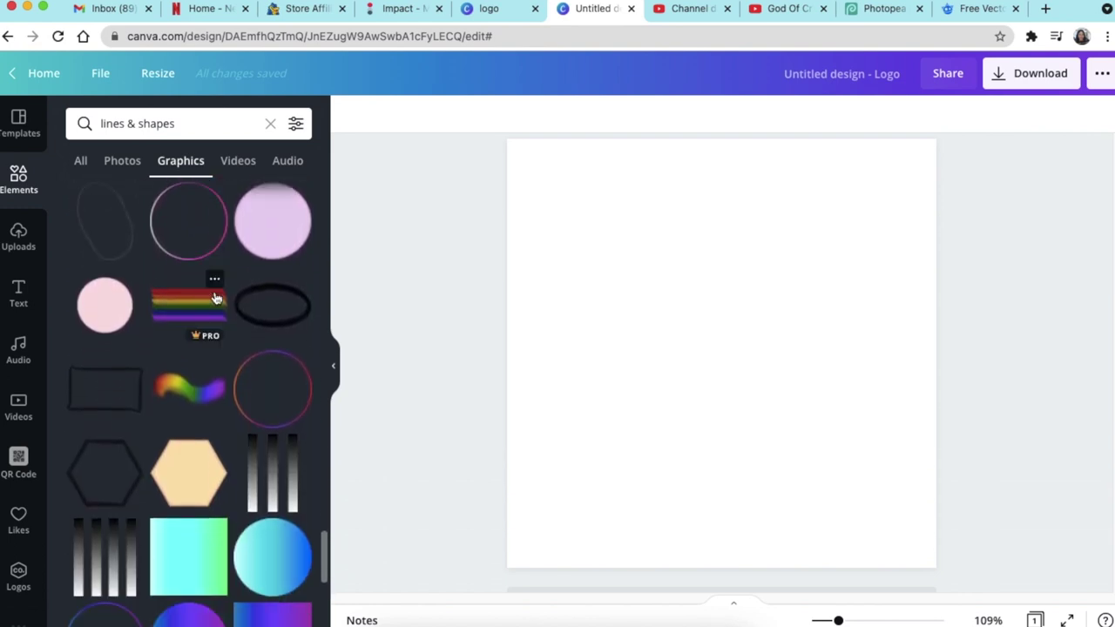
click(260, 381)
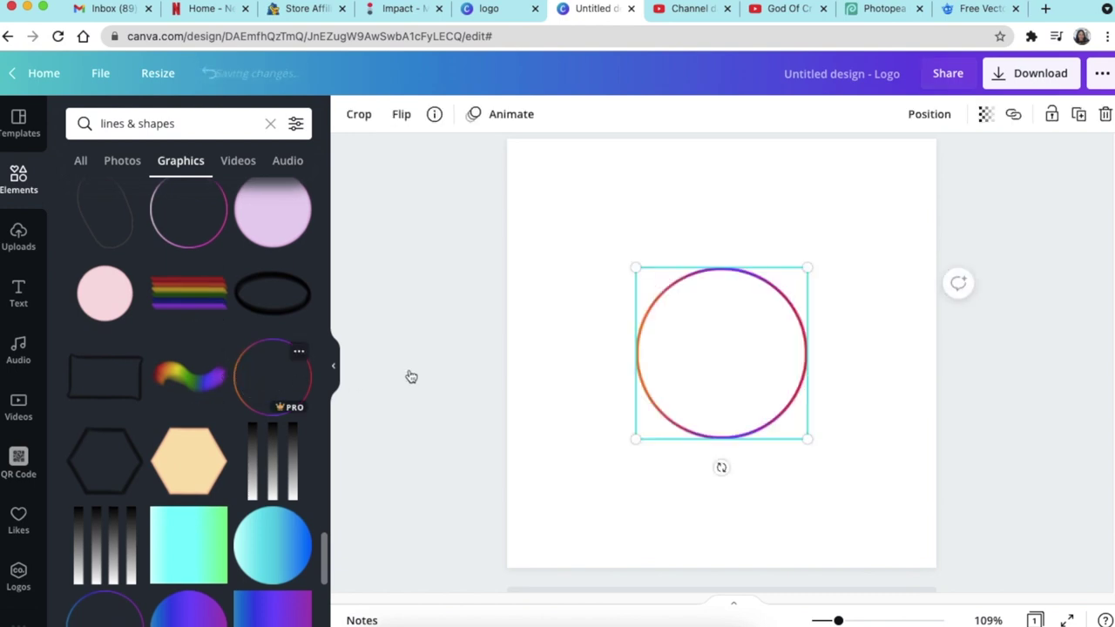
- Enlarge the gradient ring to fill most of the page and centre it
drag(639, 274, 526, 194)
drag(720, 329, 784, 391)
drag(852, 482, 885, 517)
drag(816, 436, 802, 414)
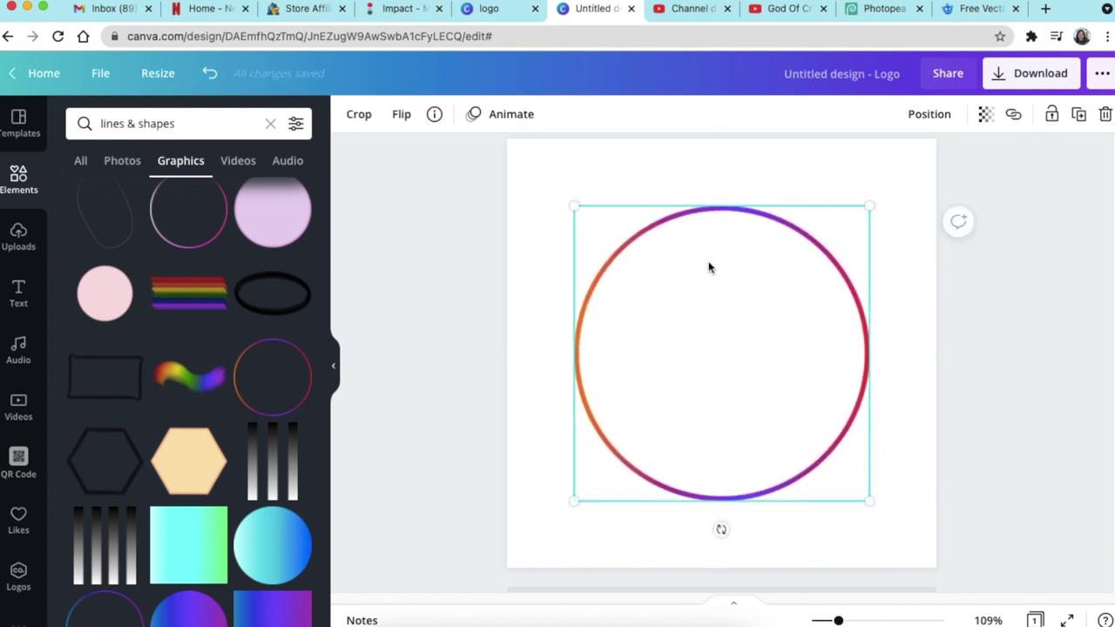
click(493, 352)
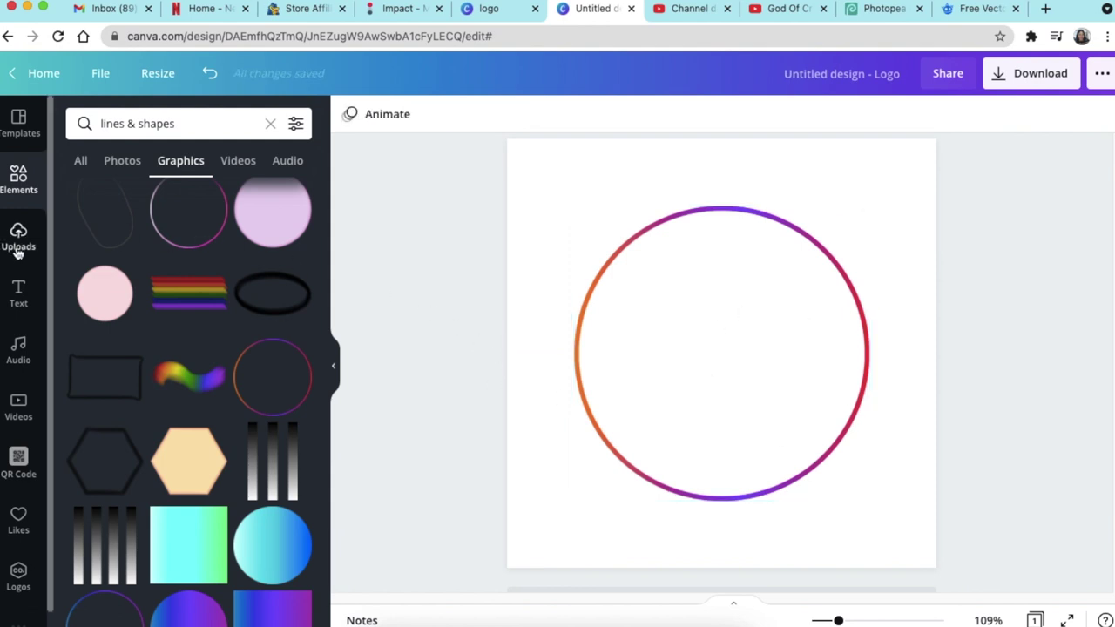
click(18, 298)
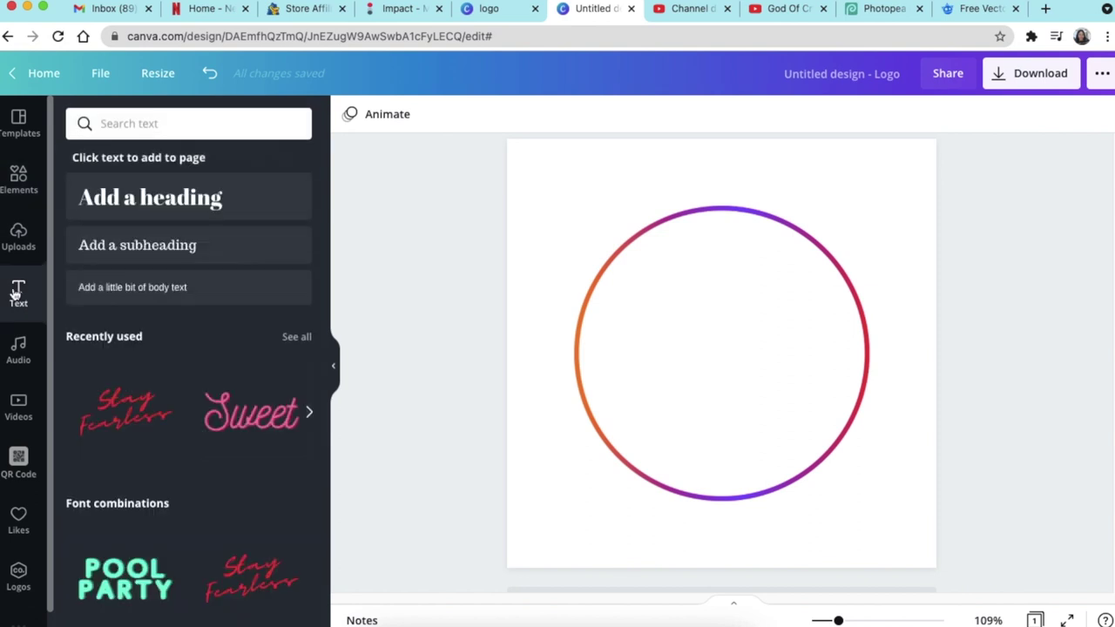
click(162, 209)
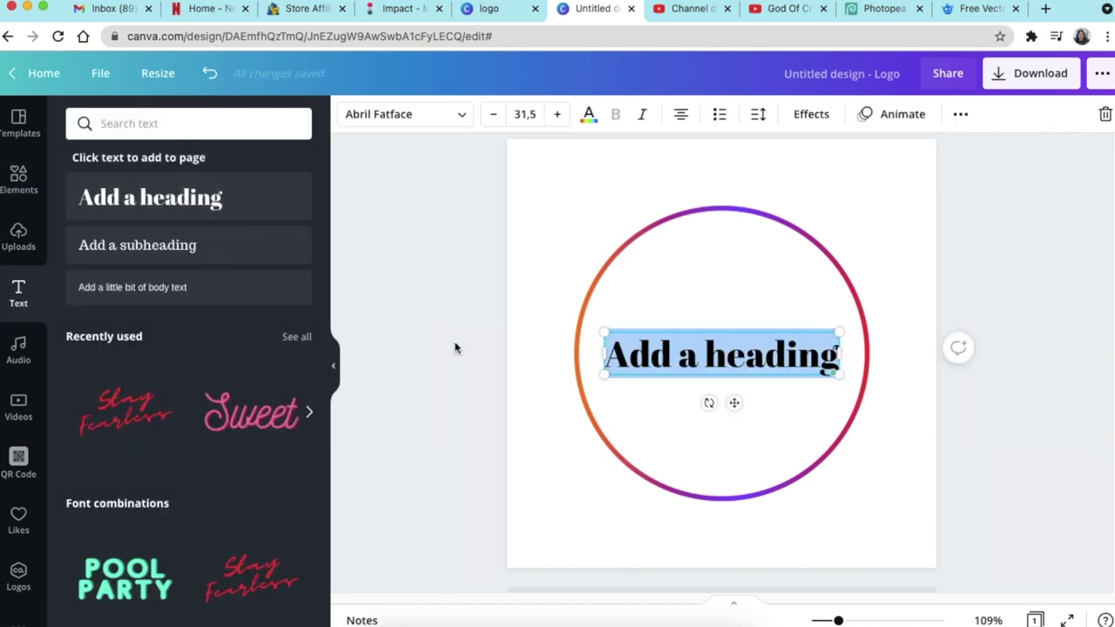
key(BackSpace)
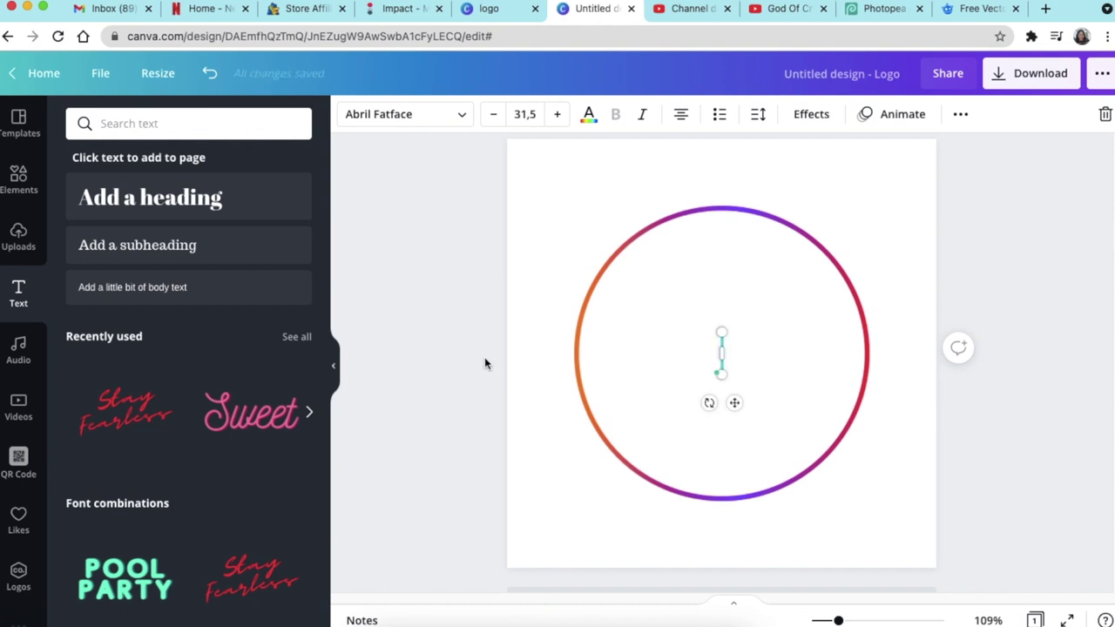
click(470, 311)
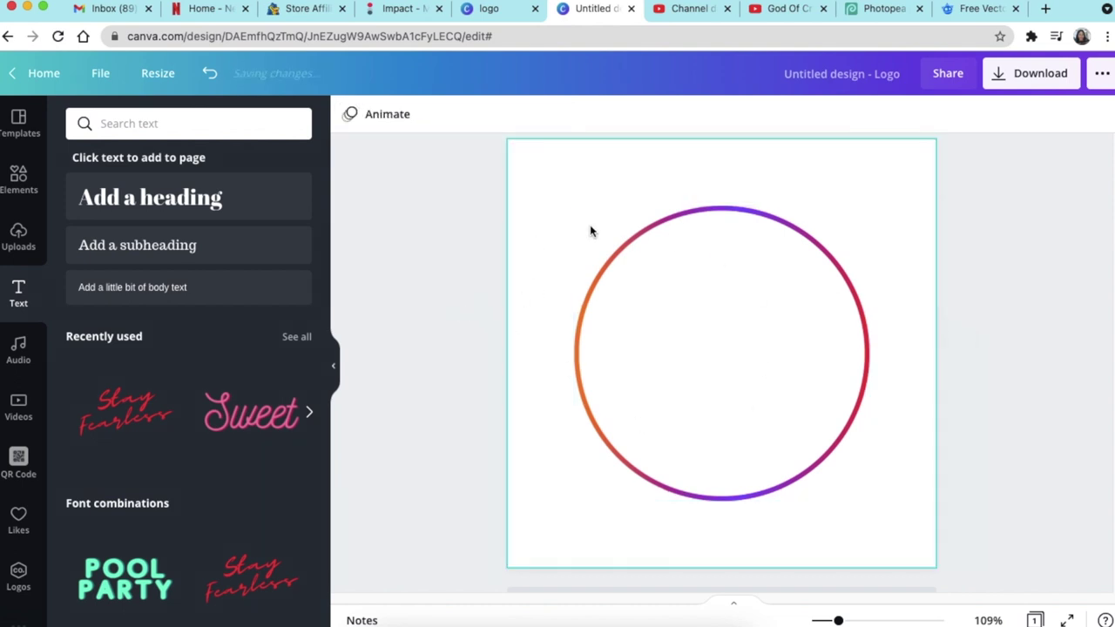
- Add a text box, enlarge it to font size 28,2 and centre it in the upper part of the ring
click(933, 381)
click(965, 385)
click(853, 373)
key(t)
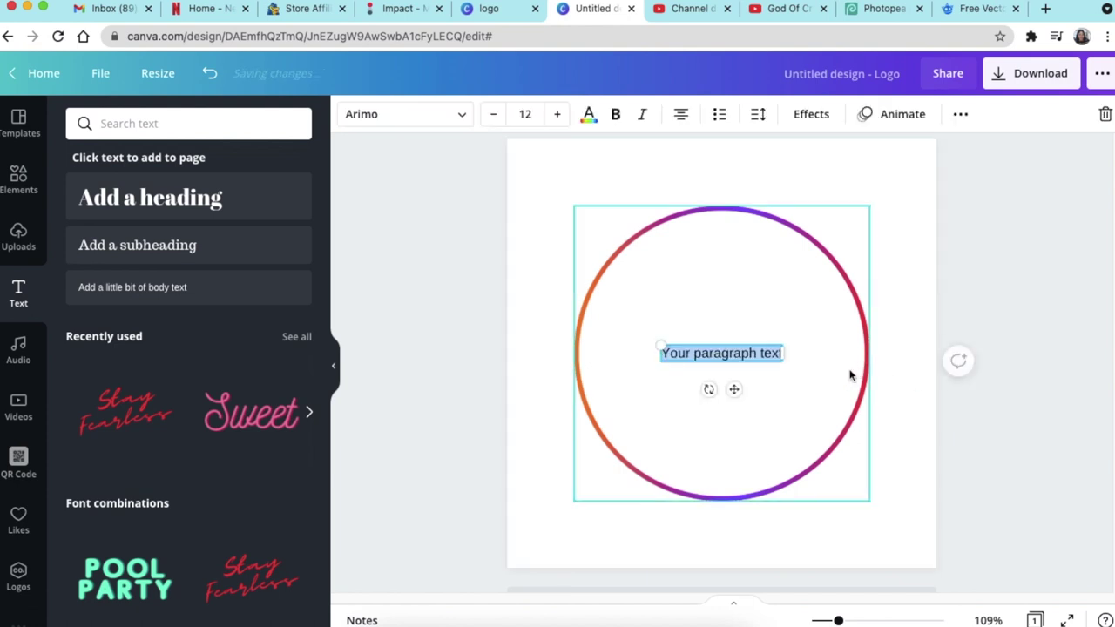
drag(660, 349, 506, 271)
drag(650, 386, 729, 336)
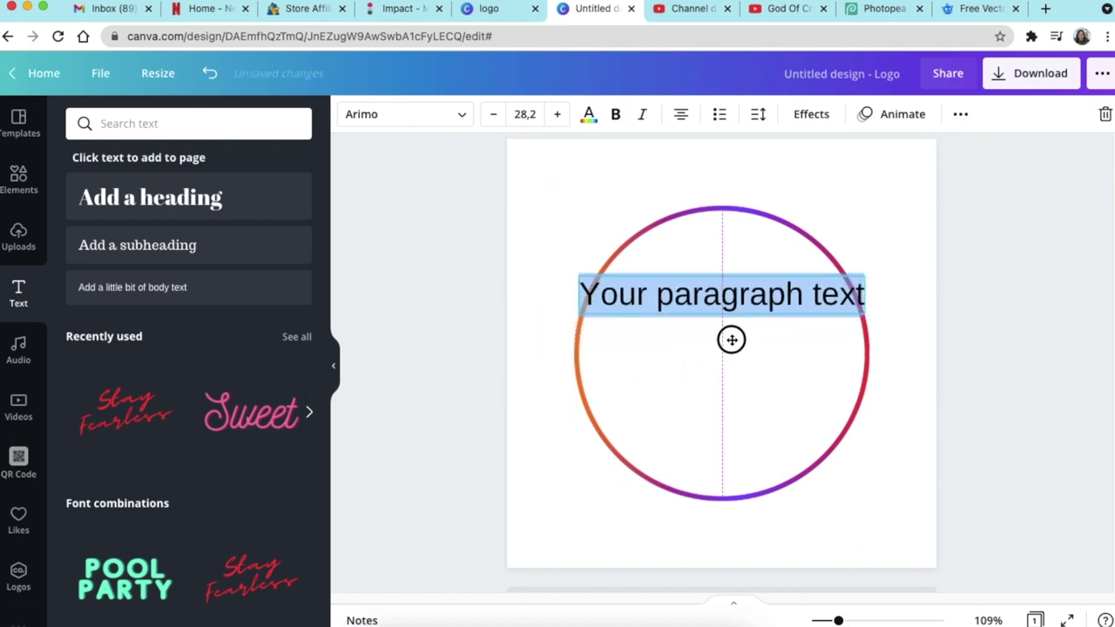
- Replace the placeholder text inside the ring with "ONE MINUTE"
double_click(701, 306)
triple_click(700, 306)
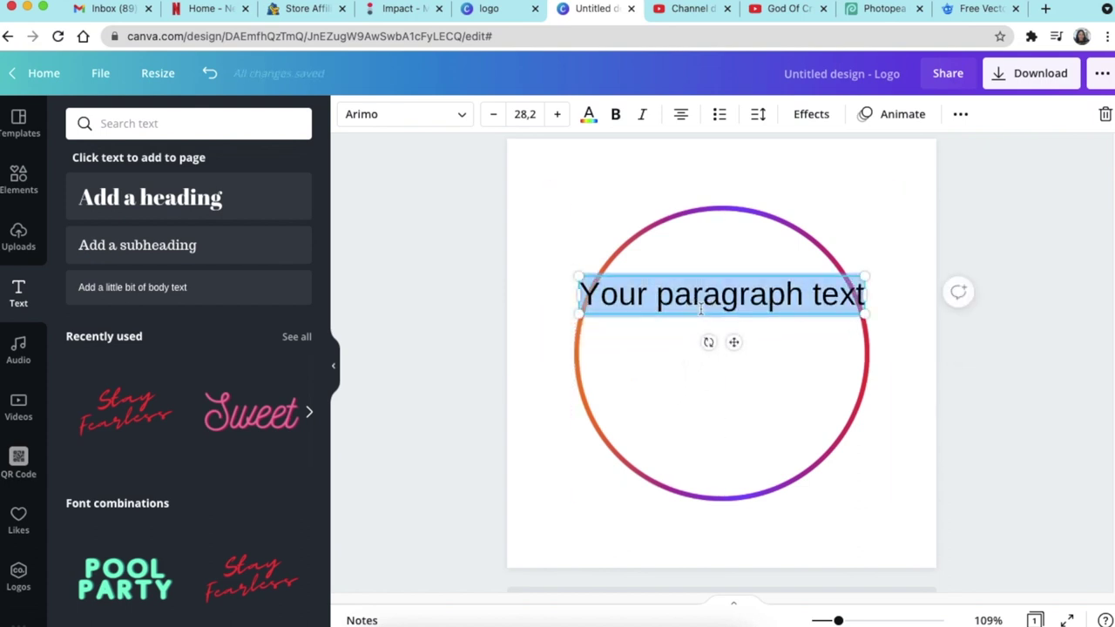
text(on)
key(BackSpace)
key(BackSpace)
text(ONE MINURE)
key(BackSpace)
key(BackSpace)
text(TE)
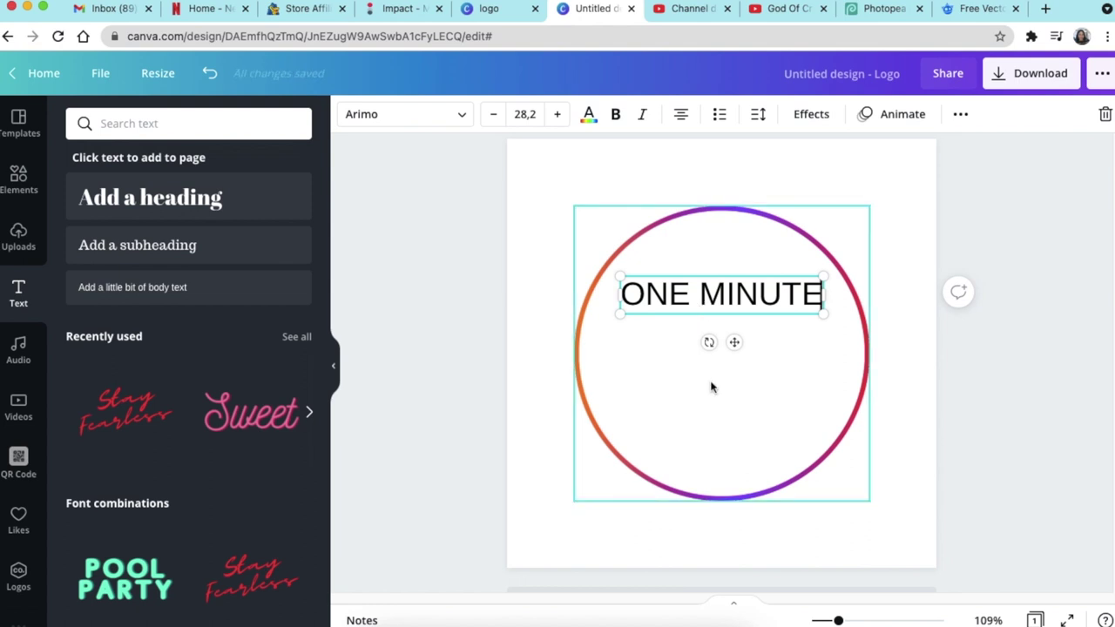
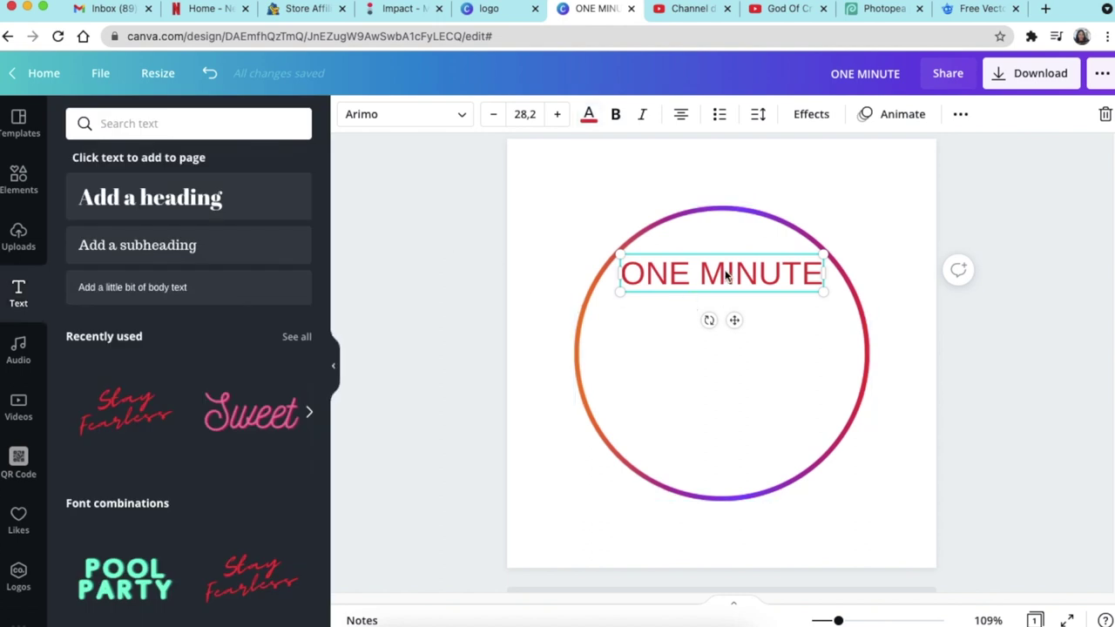
- Set the ONE MINUTE text in the Hey Gotcha! font, then enlarge it to size 39,6 and recentre it inside the ring
click(461, 116)
text(HEY)
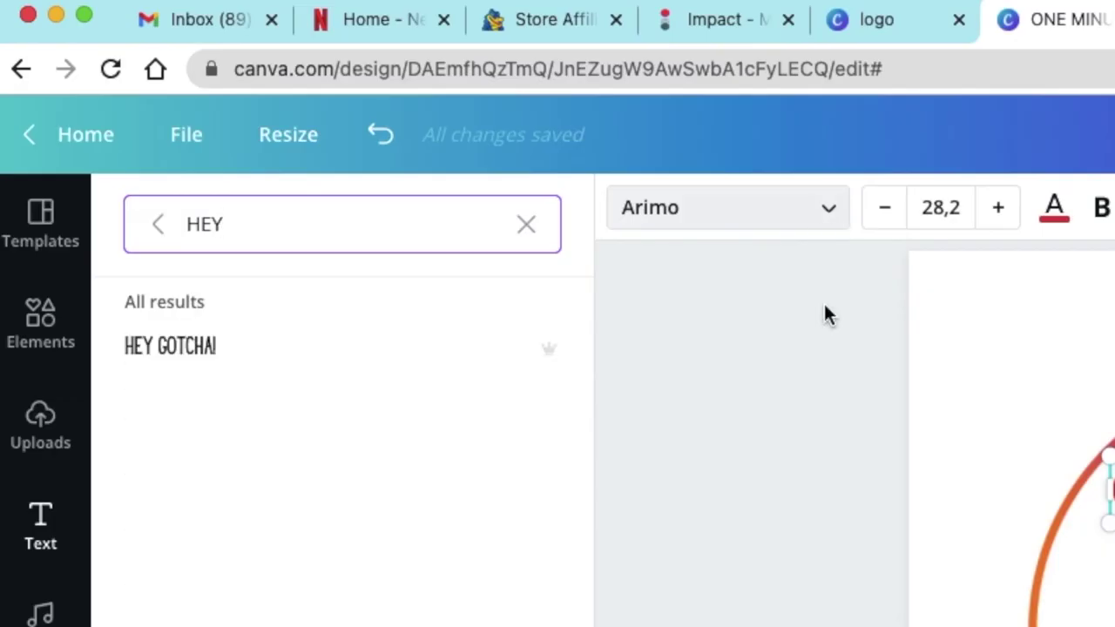
click(301, 350)
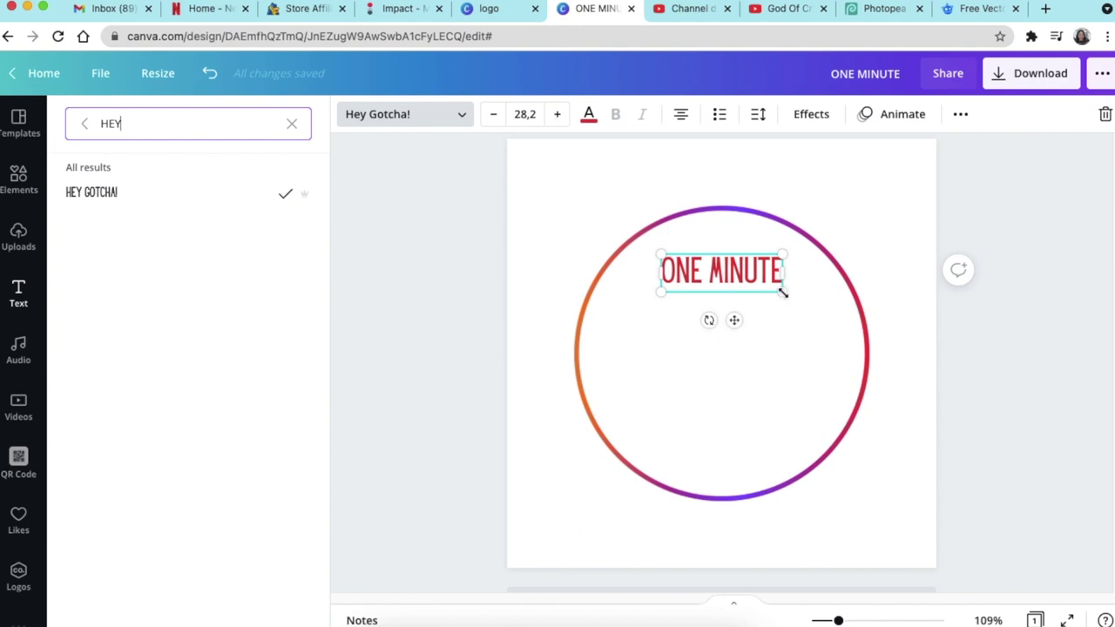
drag(785, 292, 812, 313)
drag(754, 279, 729, 269)
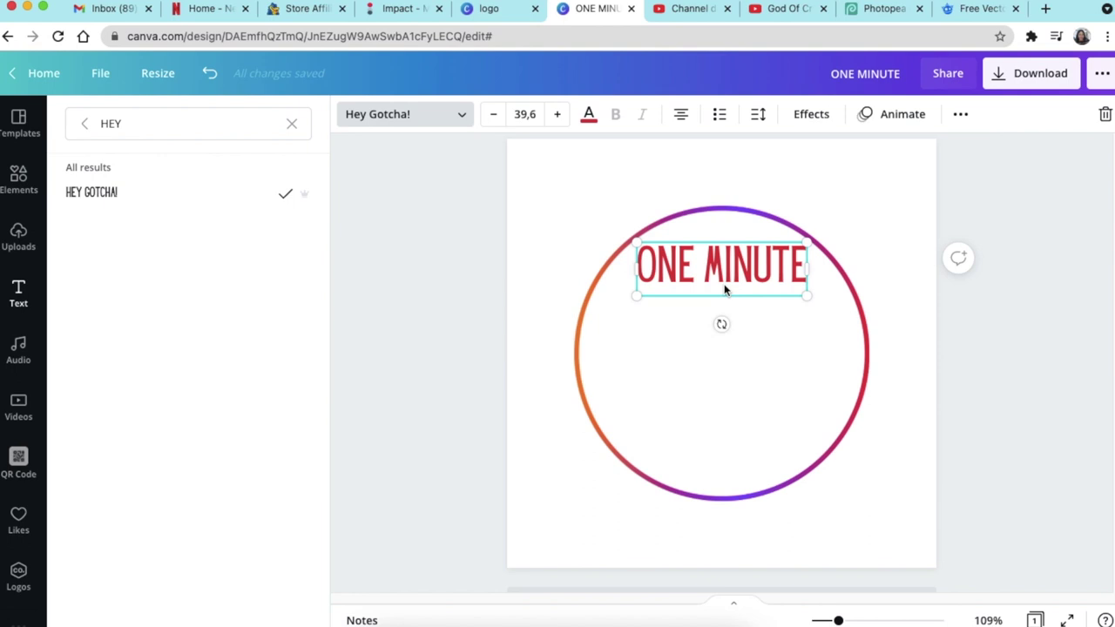
- Duplicate the ONE MINUTE text and place the copy directly below it in the lower part of the ring
key(super+d)
drag(731, 282, 714, 443)
- Replace the wording of the lower text copy with "CRICKET"
double_click(713, 442)
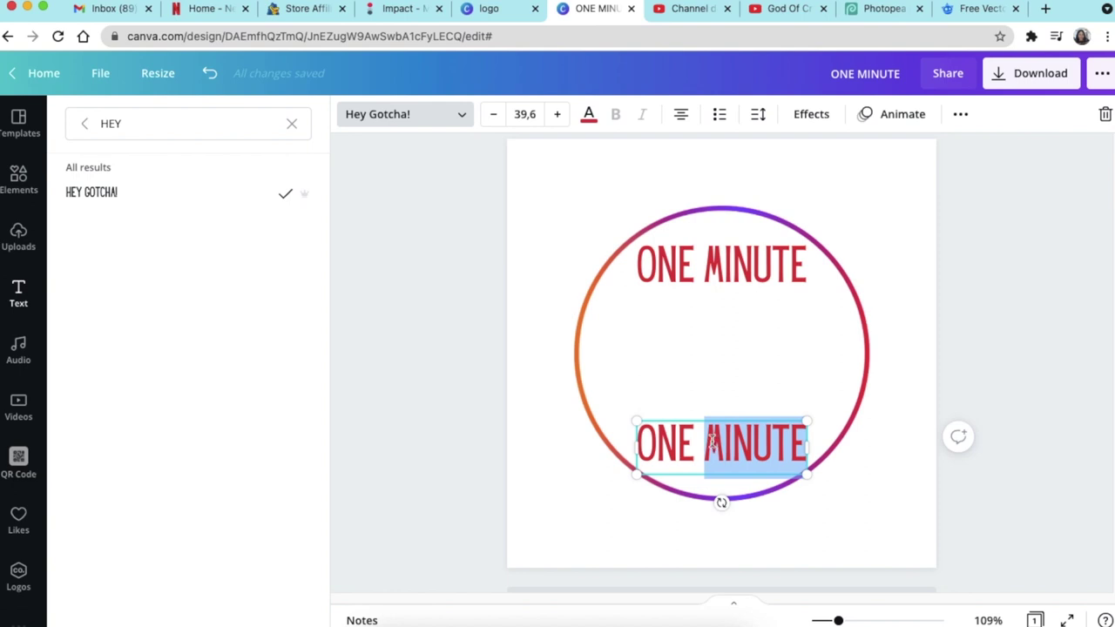
key(super+a)
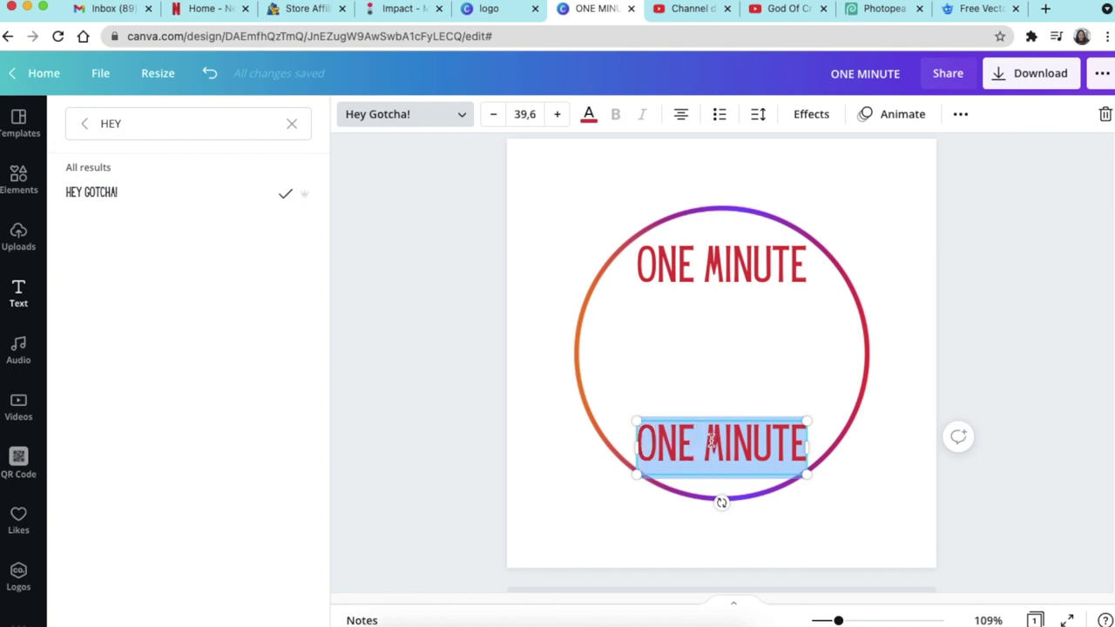
text(C)
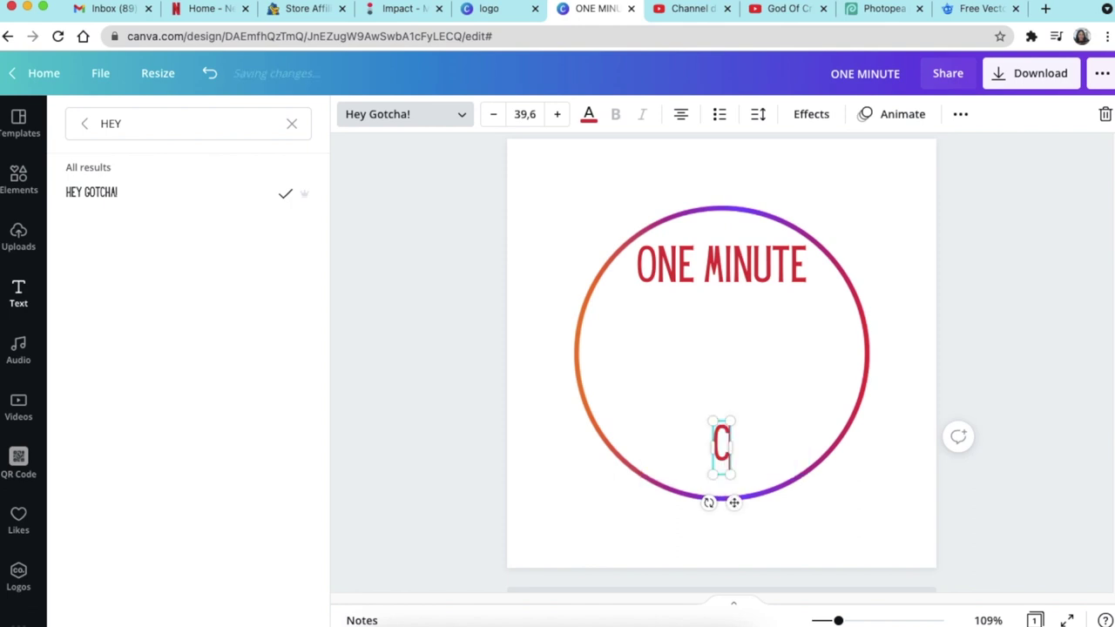
text(RICTE)
key(BackSpace)
key(BackSpace)
text(RE)
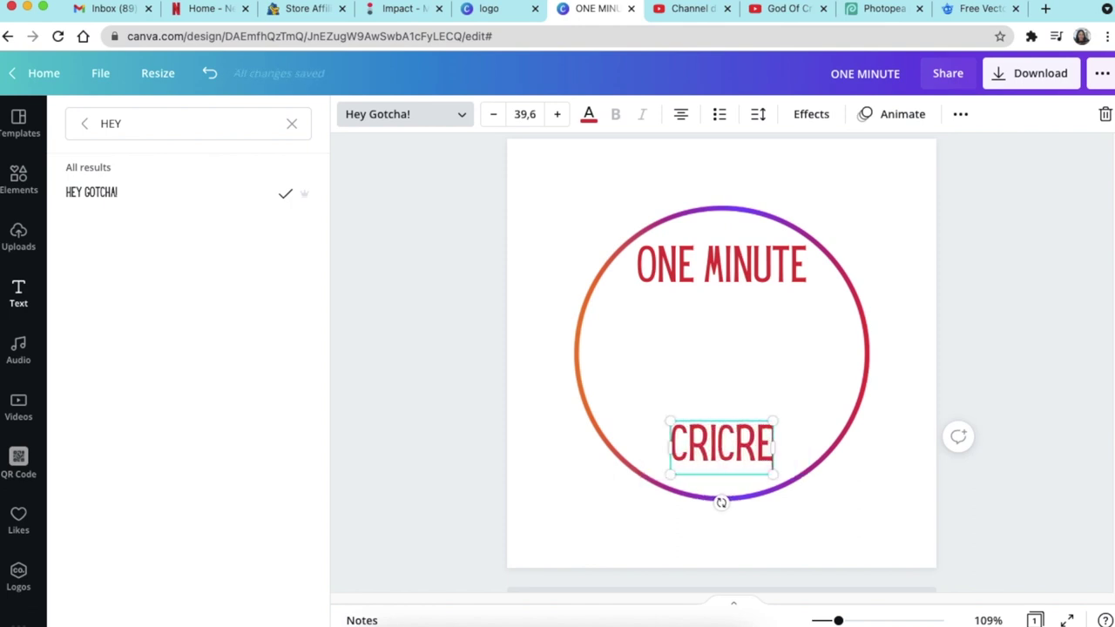
key(BackSpace)
key(BackSpace)
key(BackSpace)
text(KC)
key(BackSpace)
key(BackSpace)
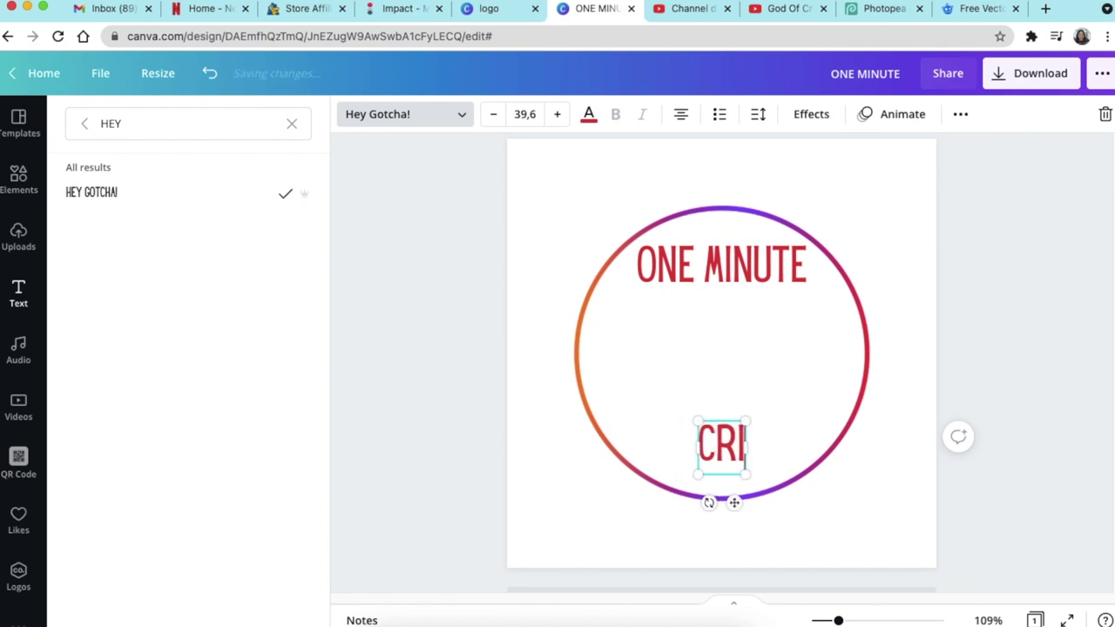
text(CKET)
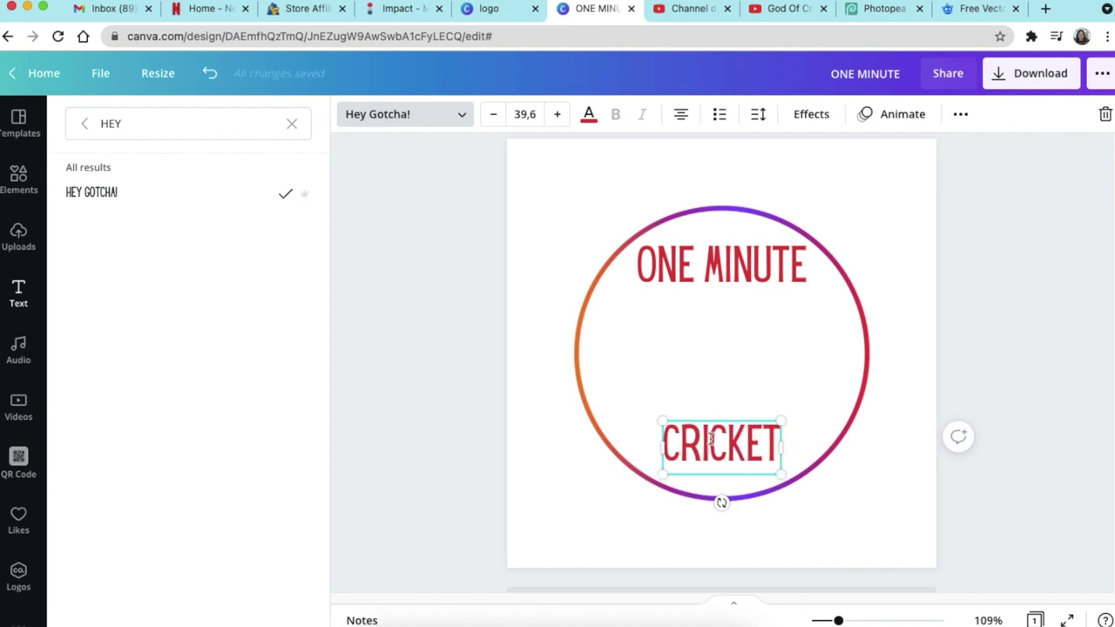
key(Escape)
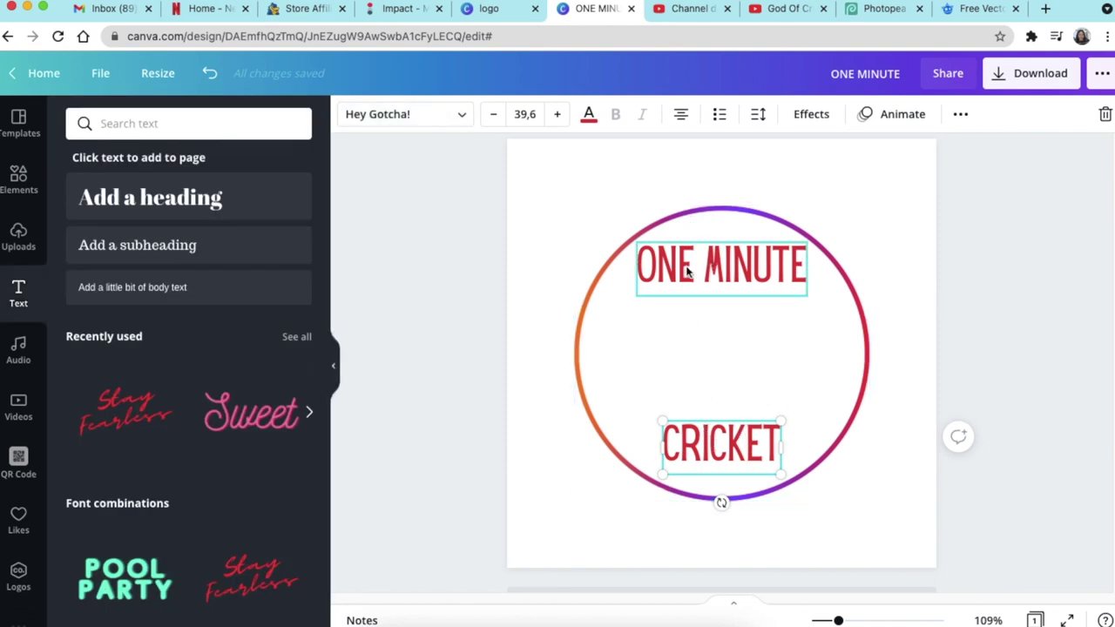
- Apply the Curve shape effect to the ONE MINUTE text and move it up towards the top of the ring
click(714, 361)
click(706, 277)
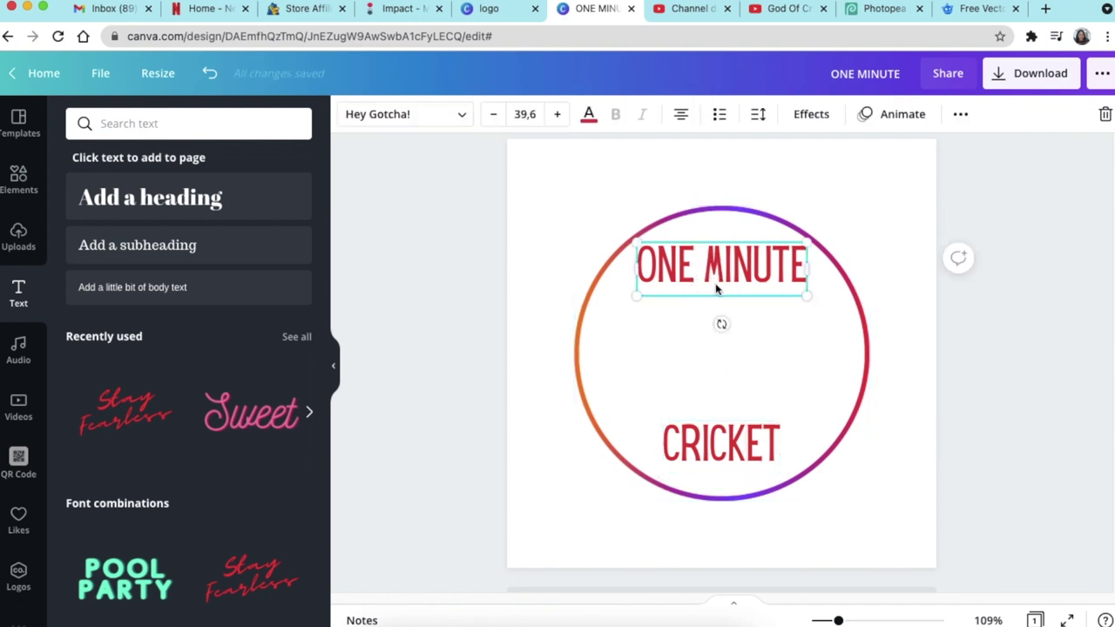
click(817, 119)
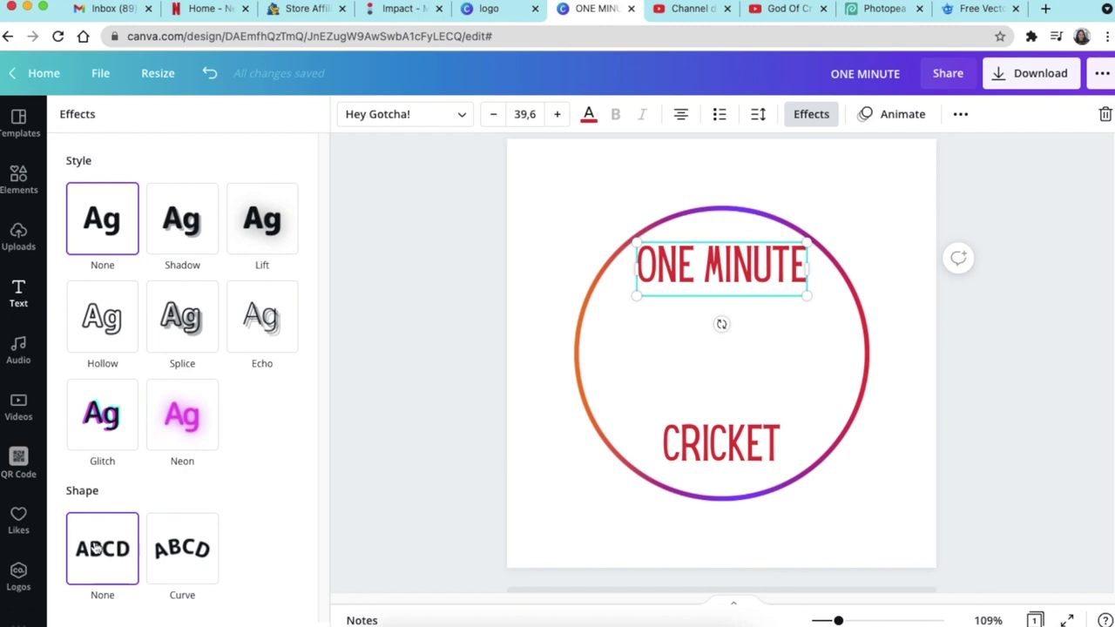
click(183, 551)
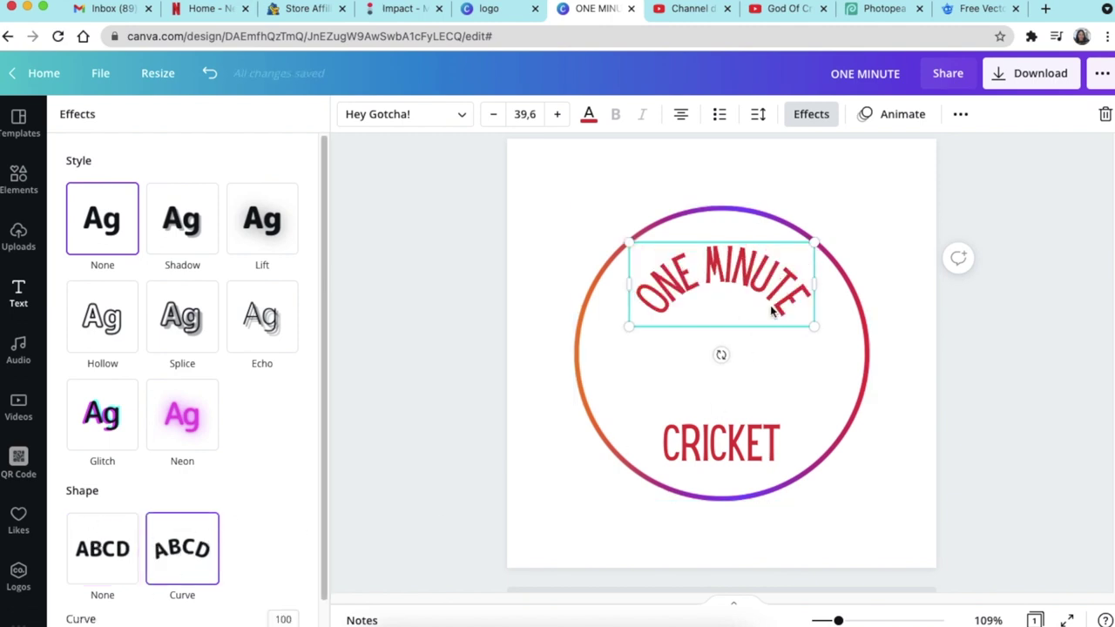
drag(721, 290, 718, 264)
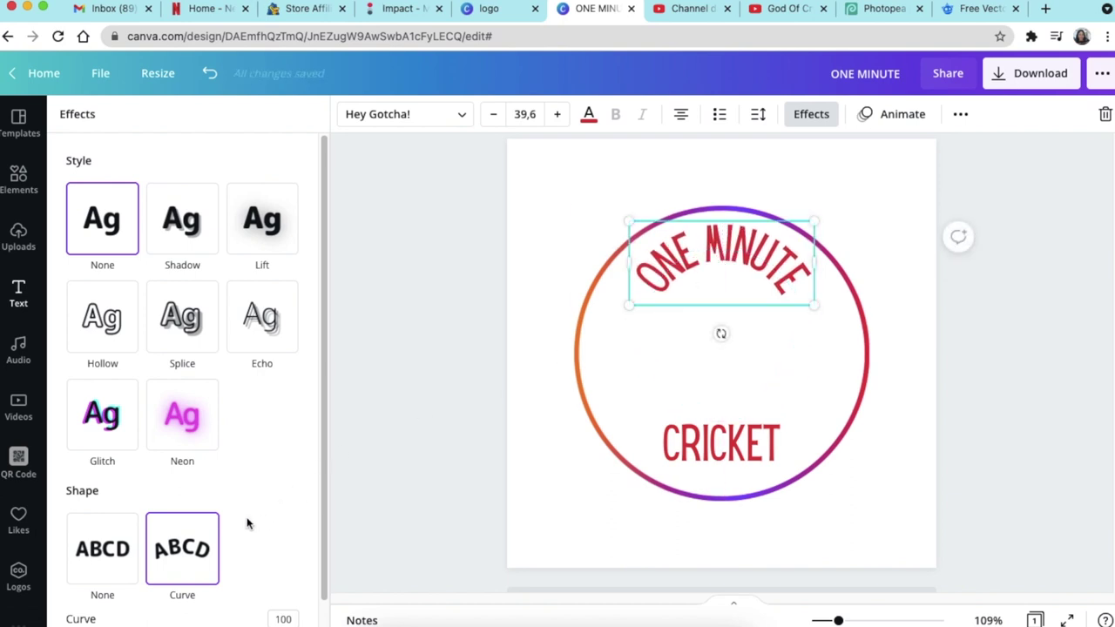
- Enlarge the curved ONE MINUTE text to font size 45,4 and centre it horizontally in the ring
scroll(248, 523, down, 1)
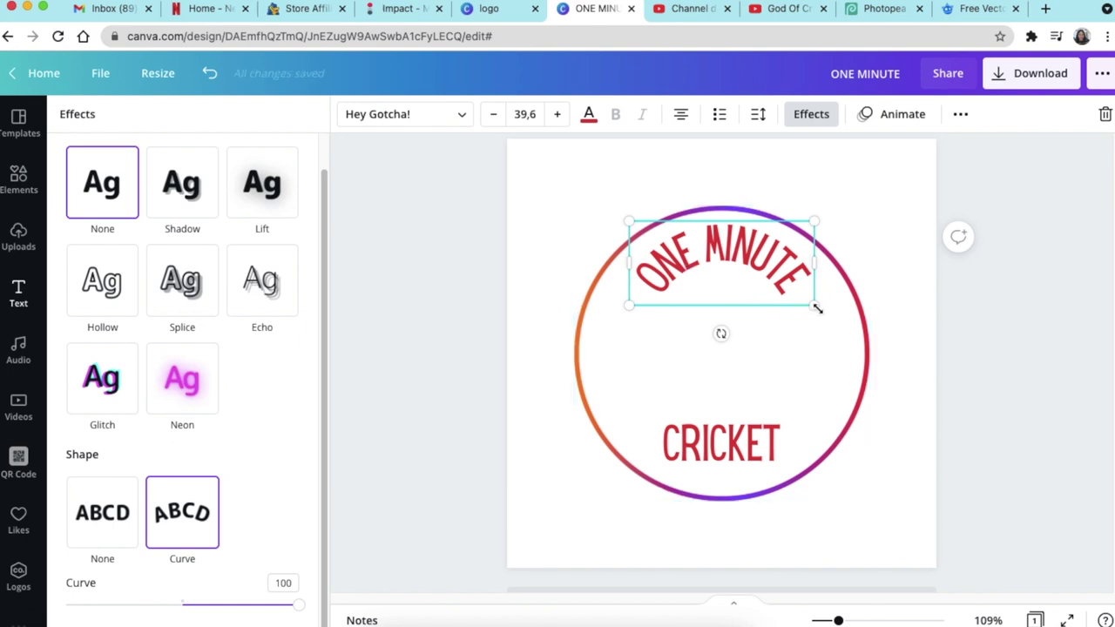
drag(817, 309, 842, 330)
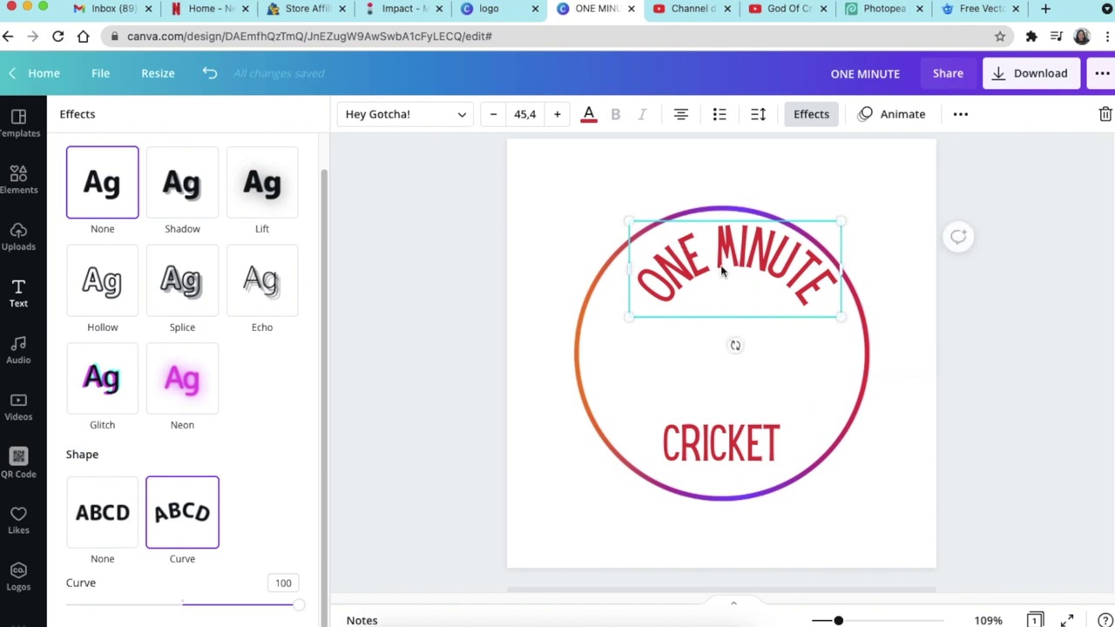
drag(743, 270, 735, 267)
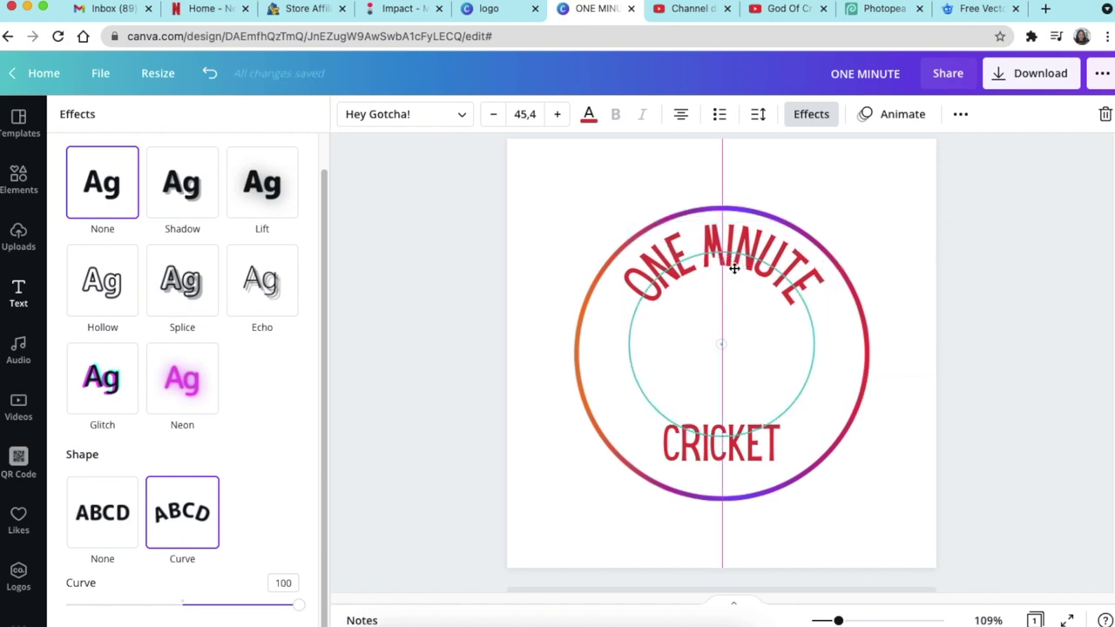
- Apply the Curve shape effect to the CRICKET text with a strong negative curve so it bends along the ring's lower arc
click(736, 445)
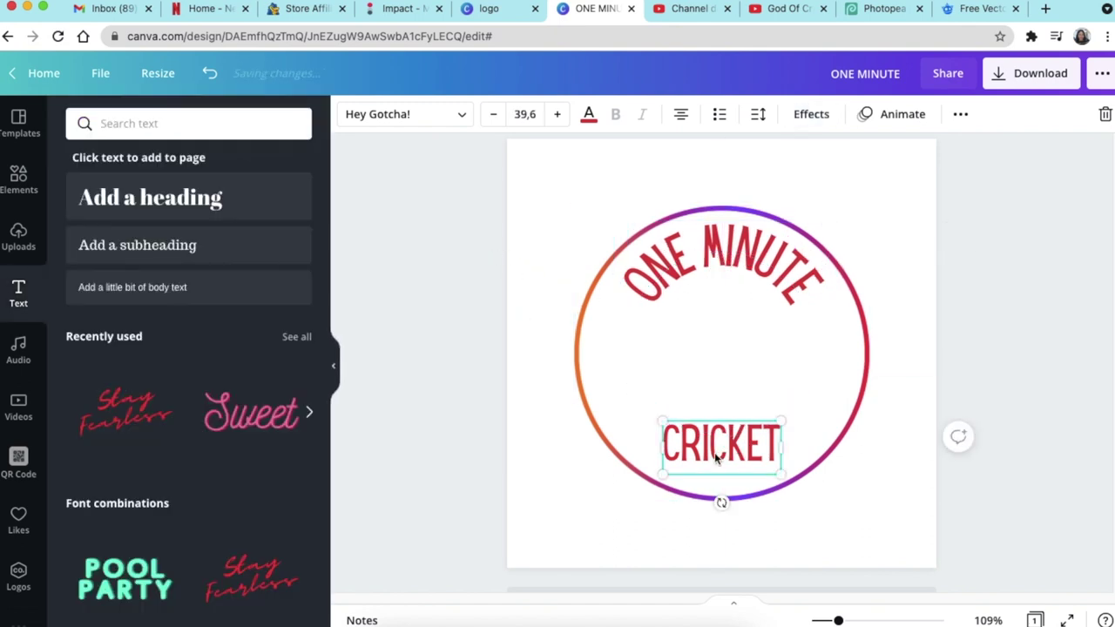
click(819, 115)
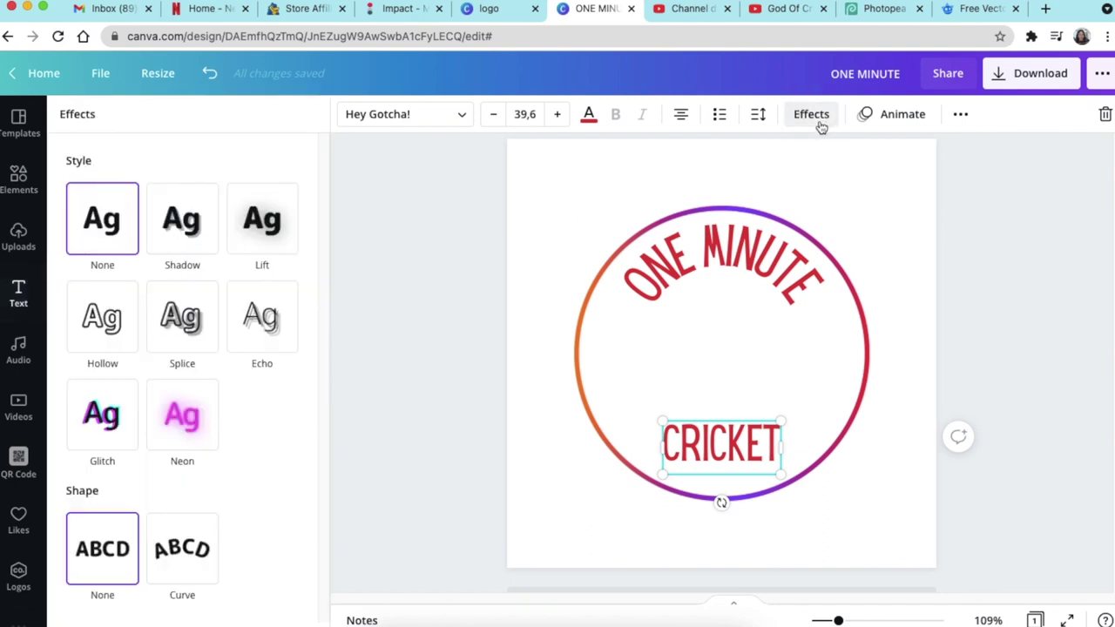
click(182, 549)
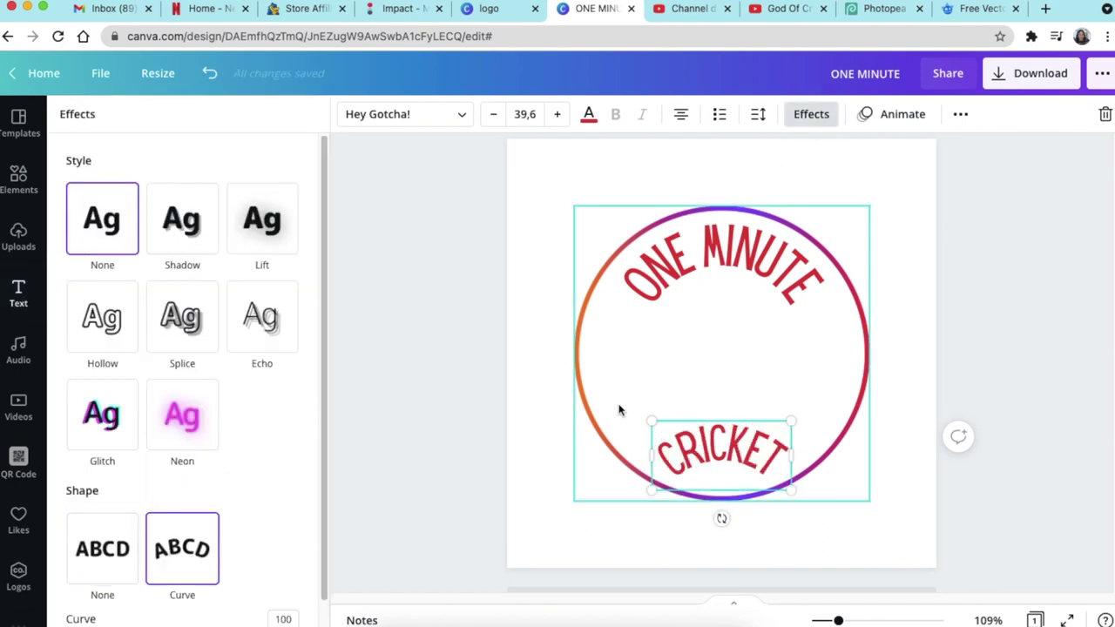
scroll(251, 522, down, 1)
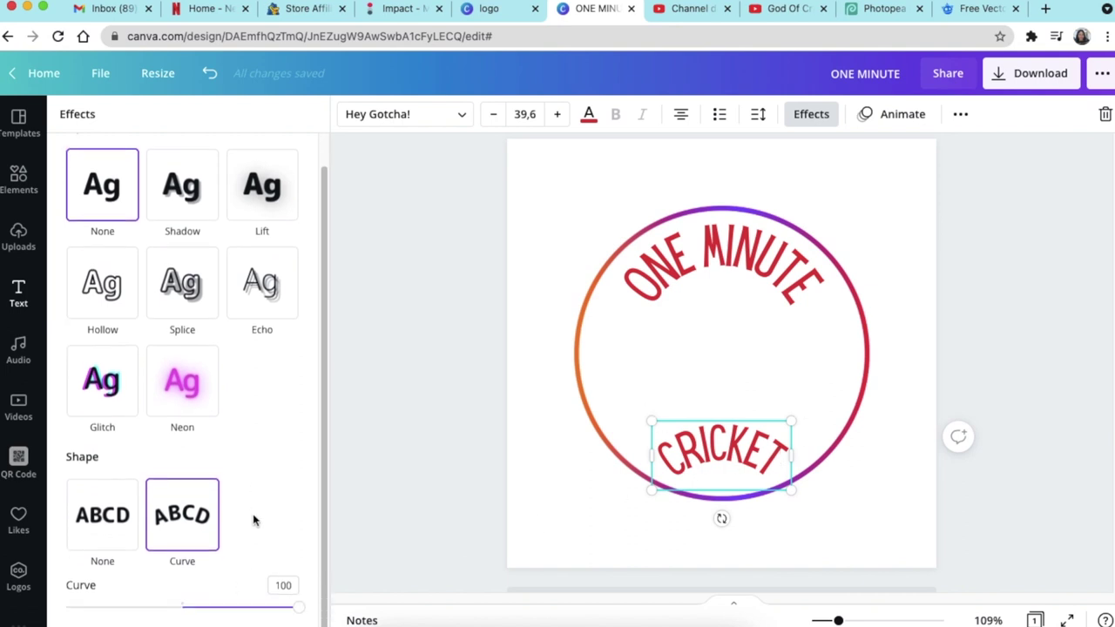
drag(297, 607, 81, 607)
- Move CRICKET down and ONE MINUTE up so both curved texts sit close to the inside of the ring
drag(724, 447, 722, 473)
drag(706, 257, 708, 242)
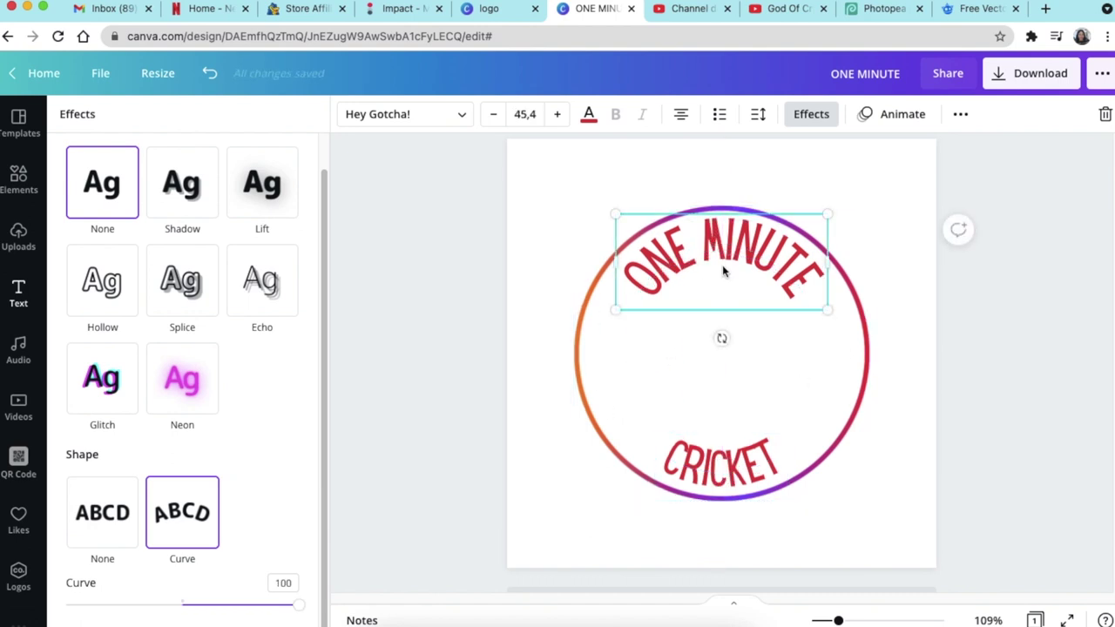
click(474, 325)
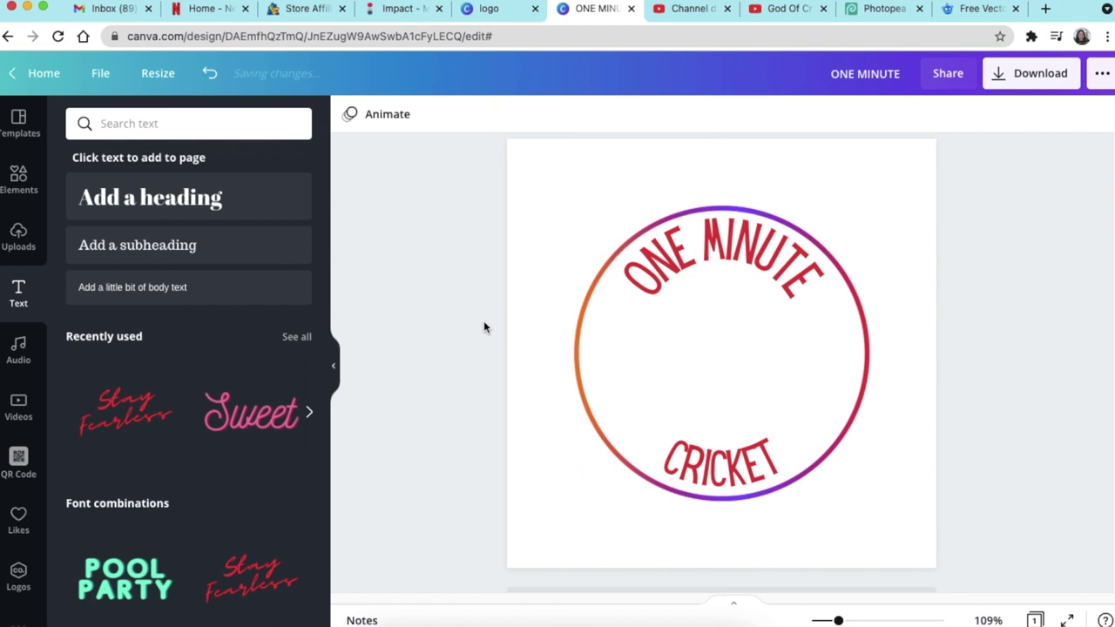
- Search the elements for "CRICKET" and limit the results to graphics
click(18, 178)
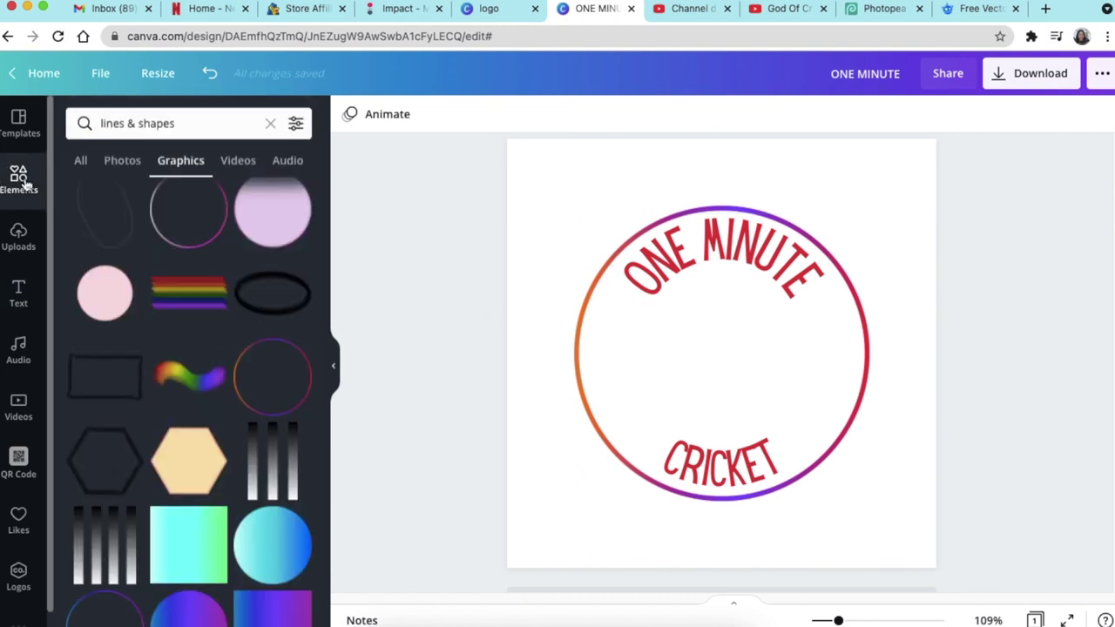
click(159, 123)
drag(179, 123, 90, 126)
text(CRIC)
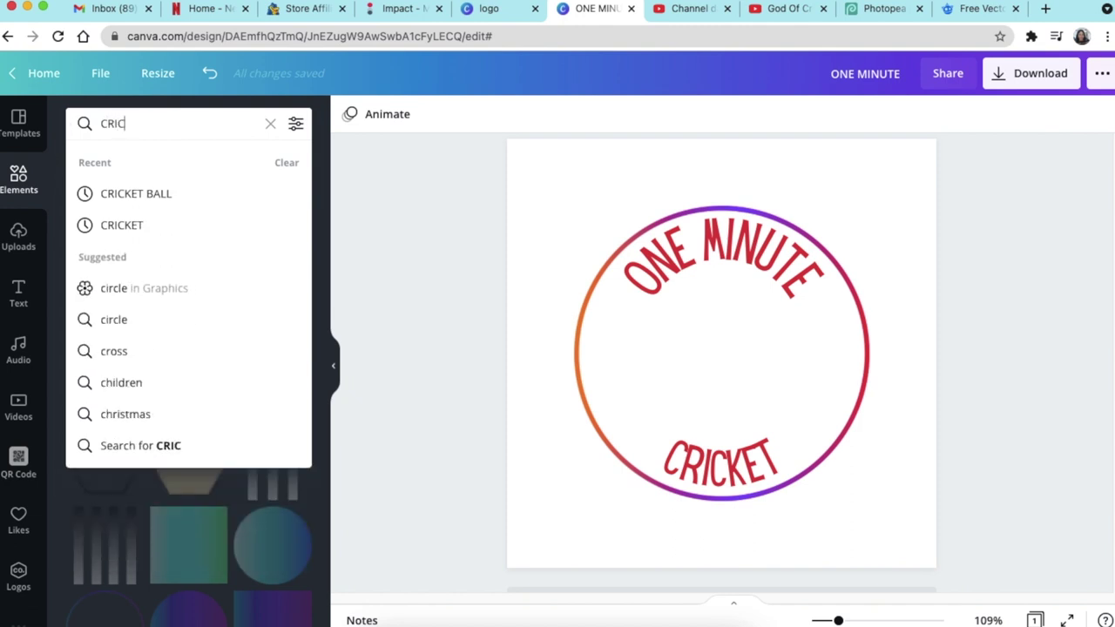
text(KET)
key(Return)
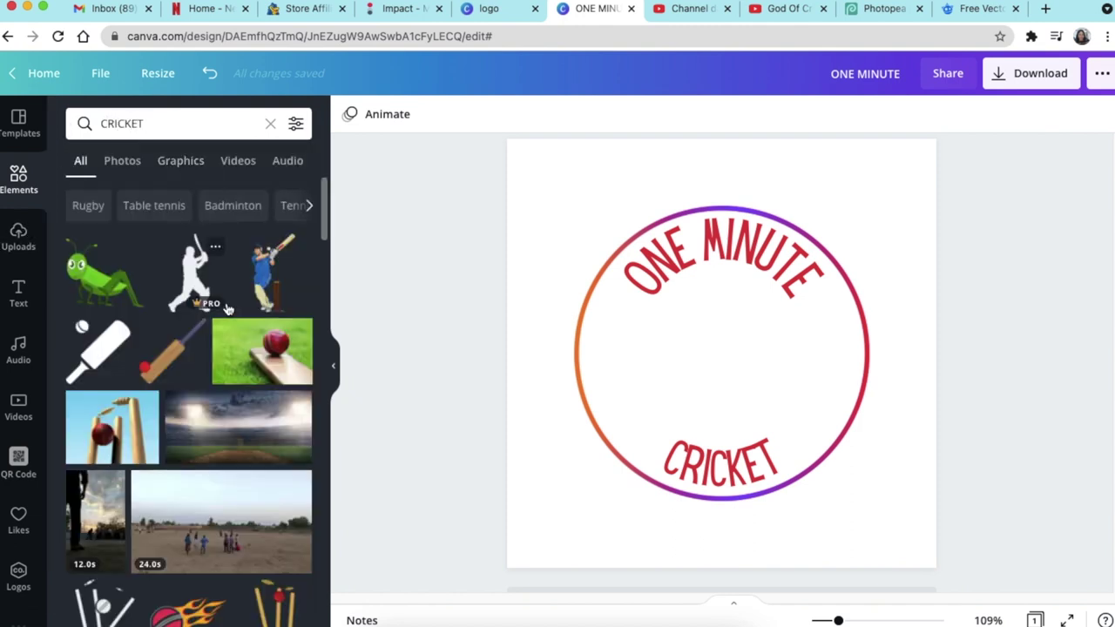
click(181, 170)
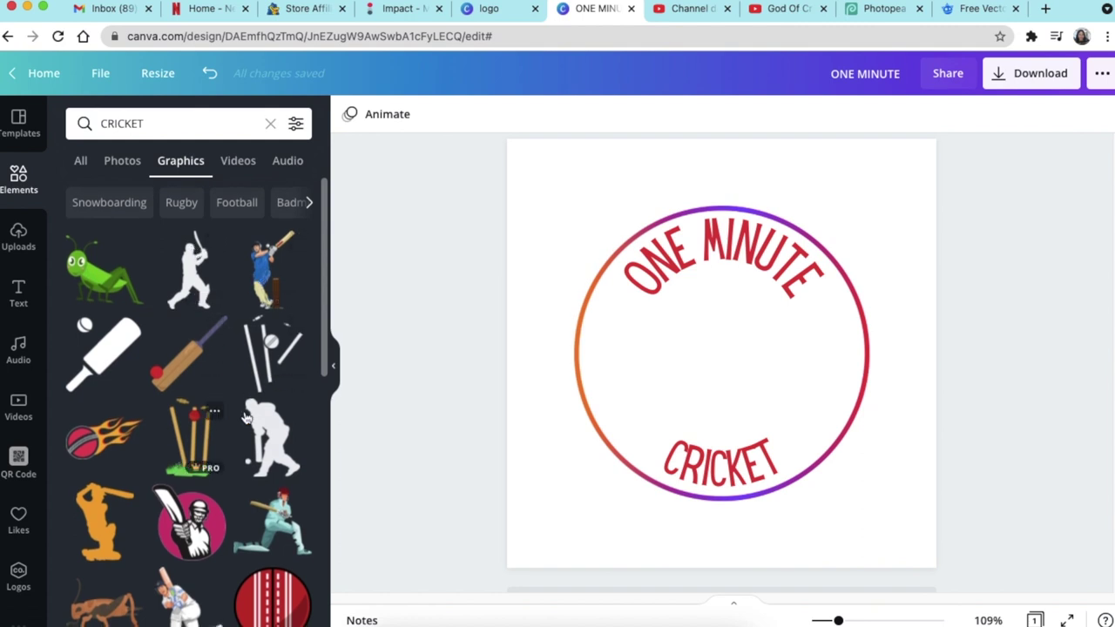
- Add the graphic of a ball hitting the stumps, shrink it and centre it between the two curved texts
click(257, 357)
drag(784, 435, 756, 399)
drag(680, 326, 688, 334)
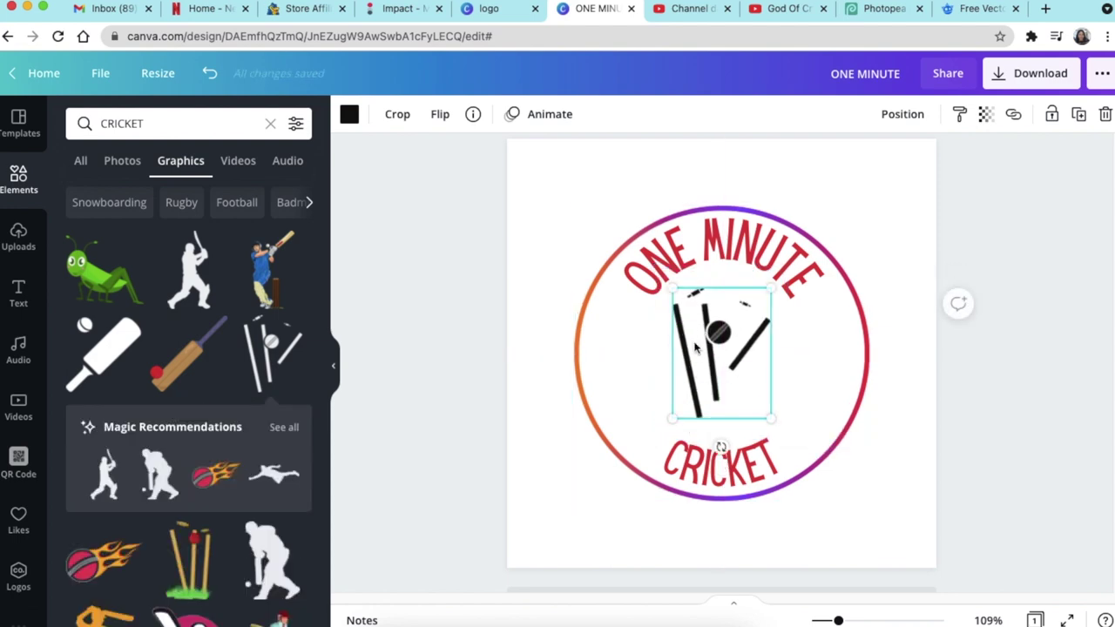
- Recolour the stumps graphic with the medium grey from the default colours and deselect it
click(348, 115)
click(166, 393)
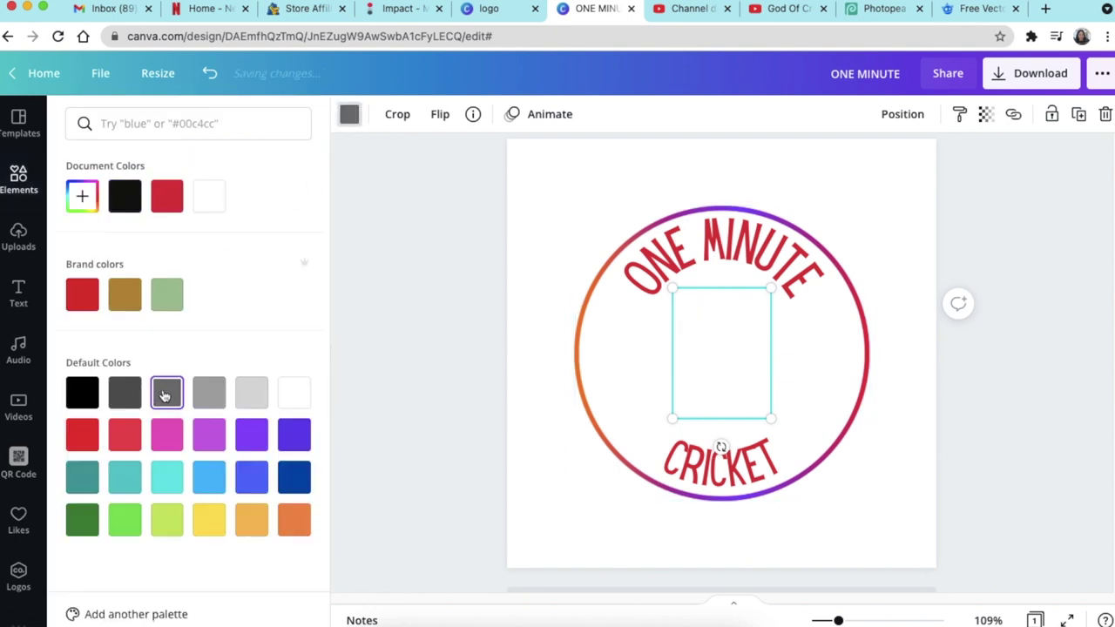
click(209, 396)
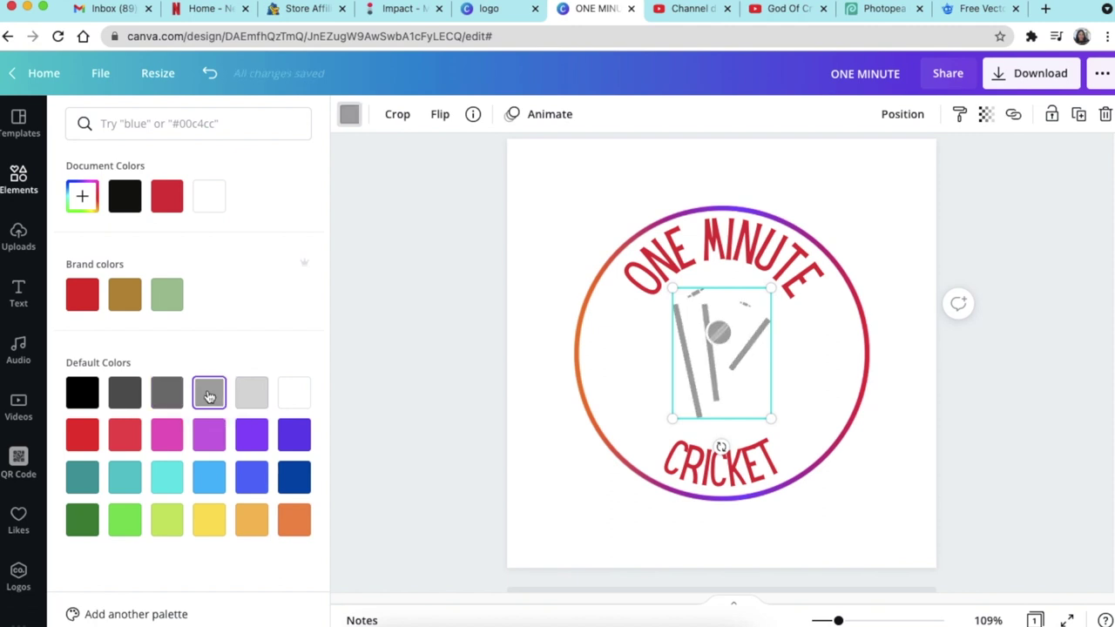
click(478, 328)
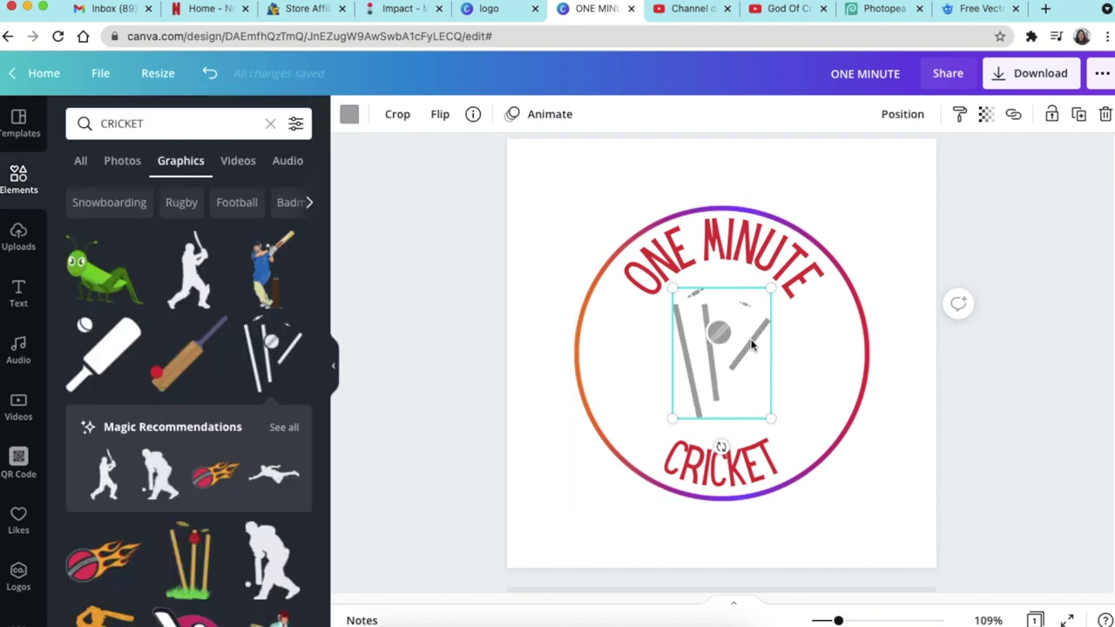
click(625, 361)
click(478, 349)
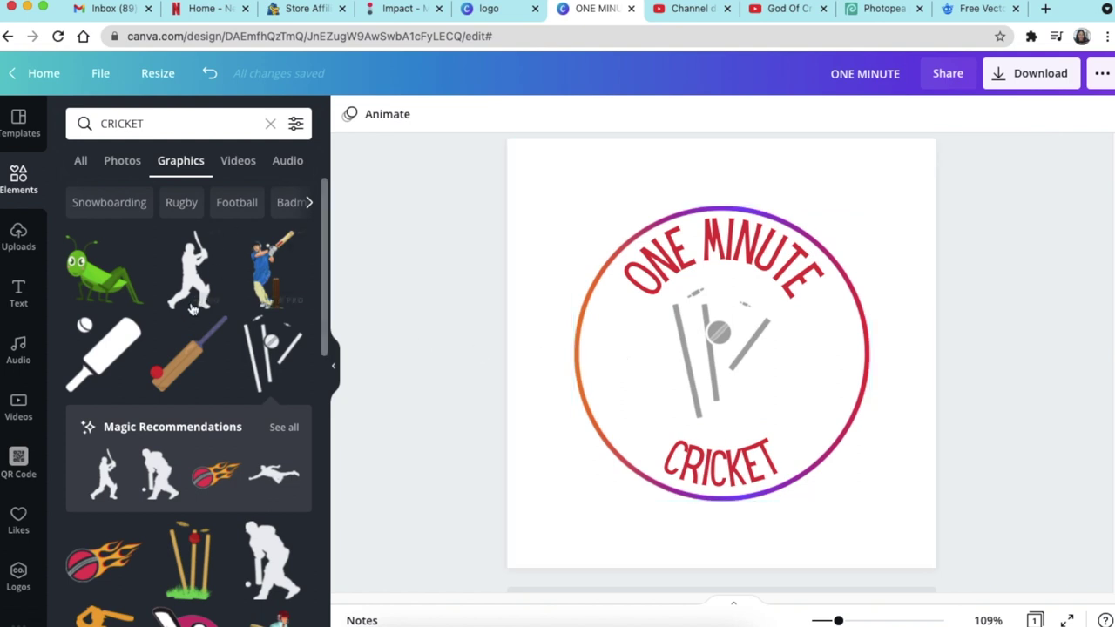
- Search the elements for "CRICKET BALL" and add the red cricket ball graphic to the page
click(153, 122)
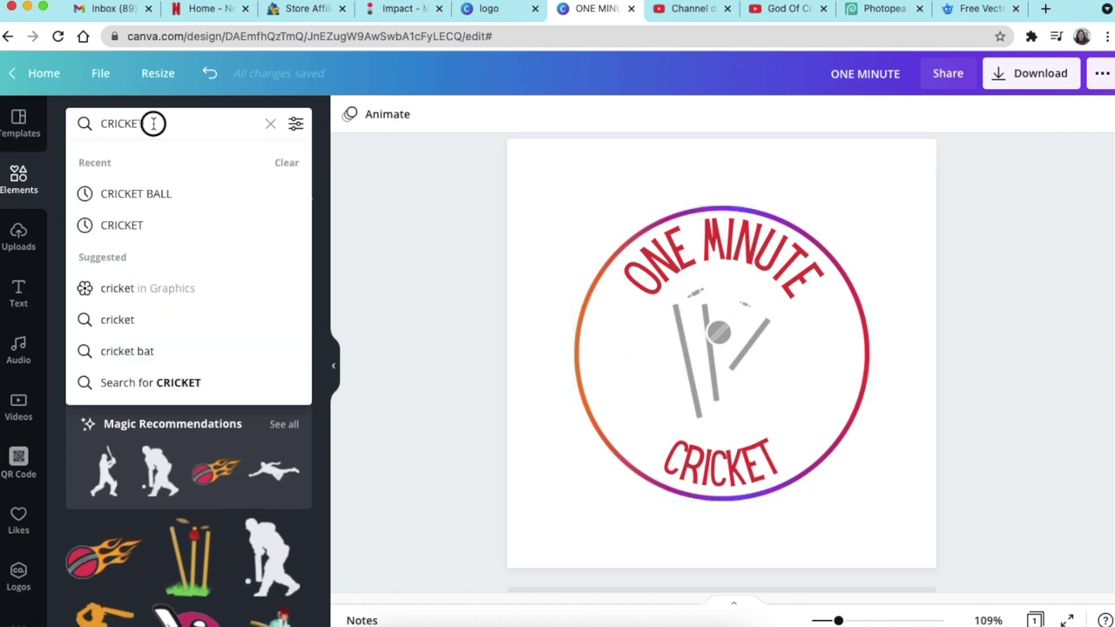
click(169, 193)
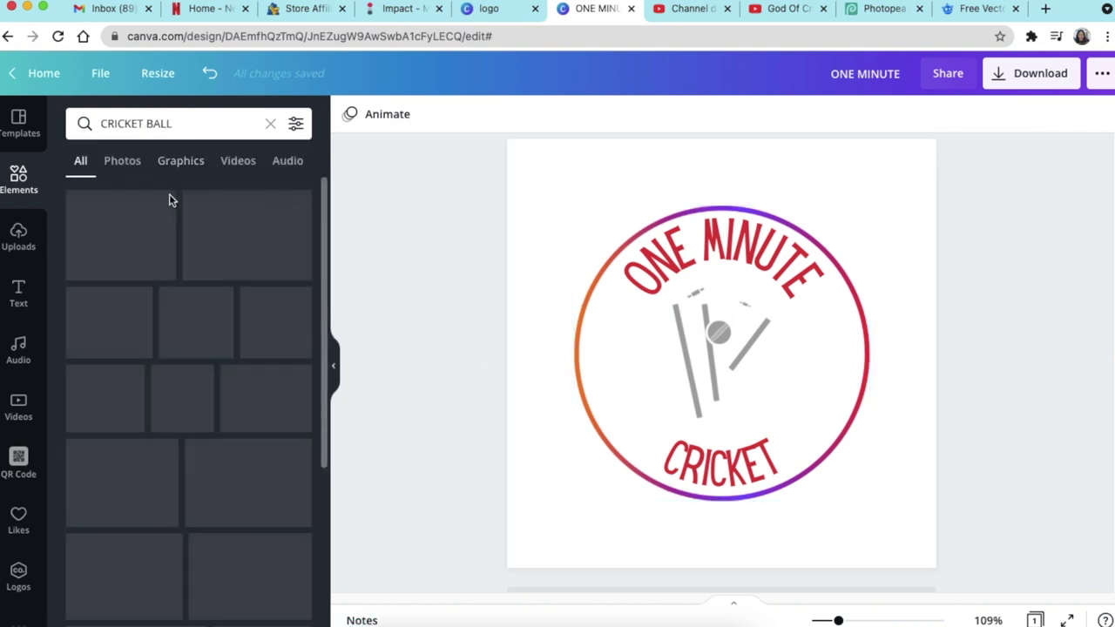
click(105, 228)
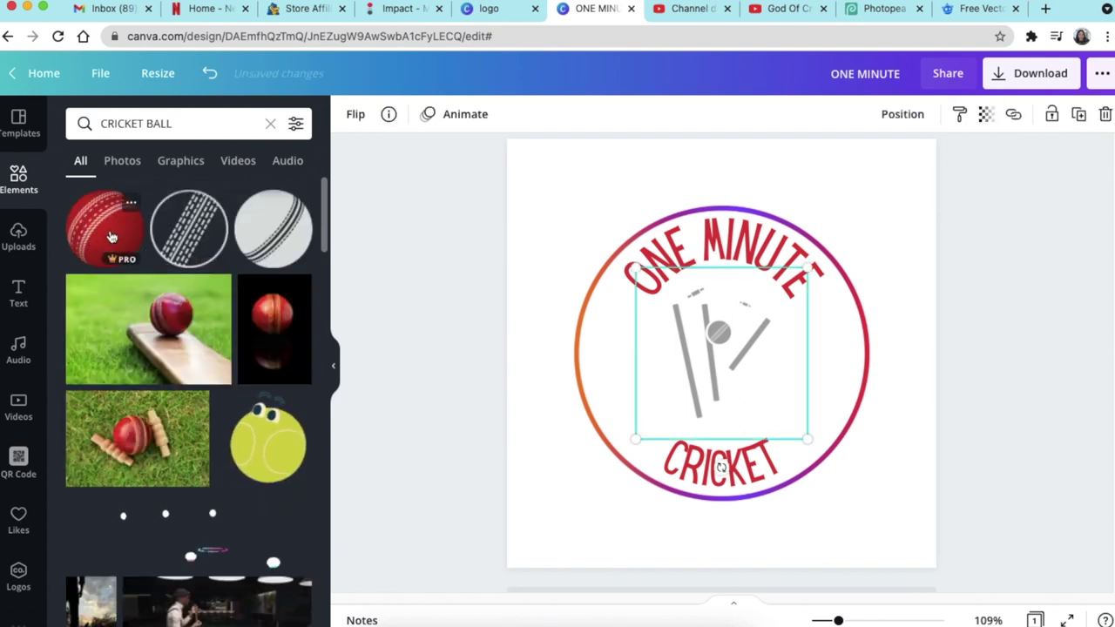
- Shrink the red cricket ball, place it exactly over the grey ball in the stumps graphic and deselect it
drag(807, 443, 665, 312)
key(ctrl+z)
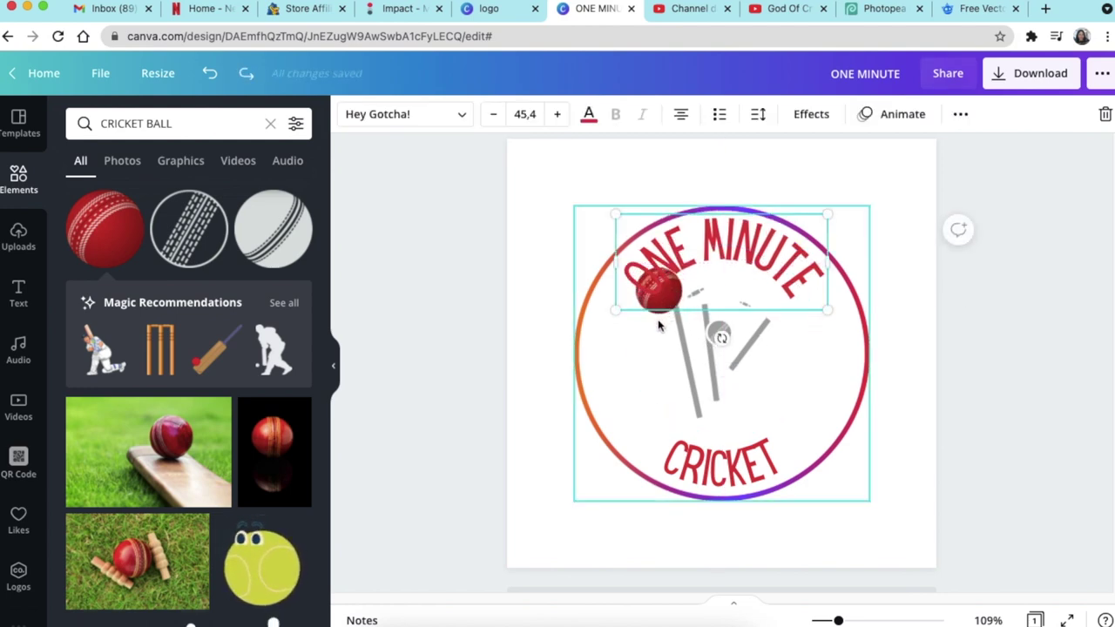
click(659, 319)
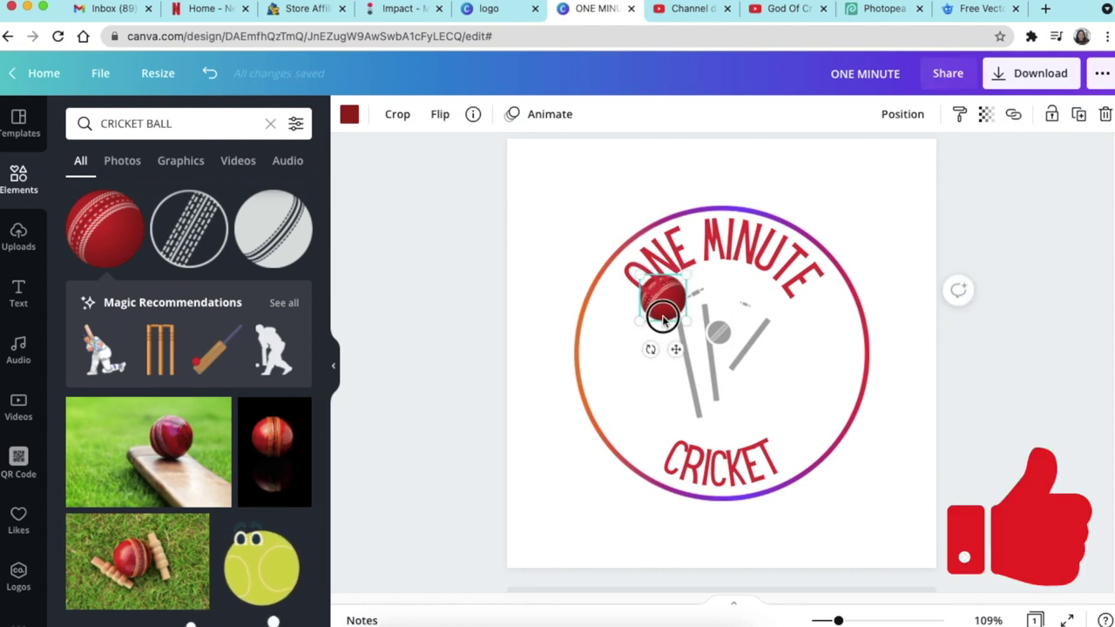
drag(662, 319, 737, 376)
click(999, 416)
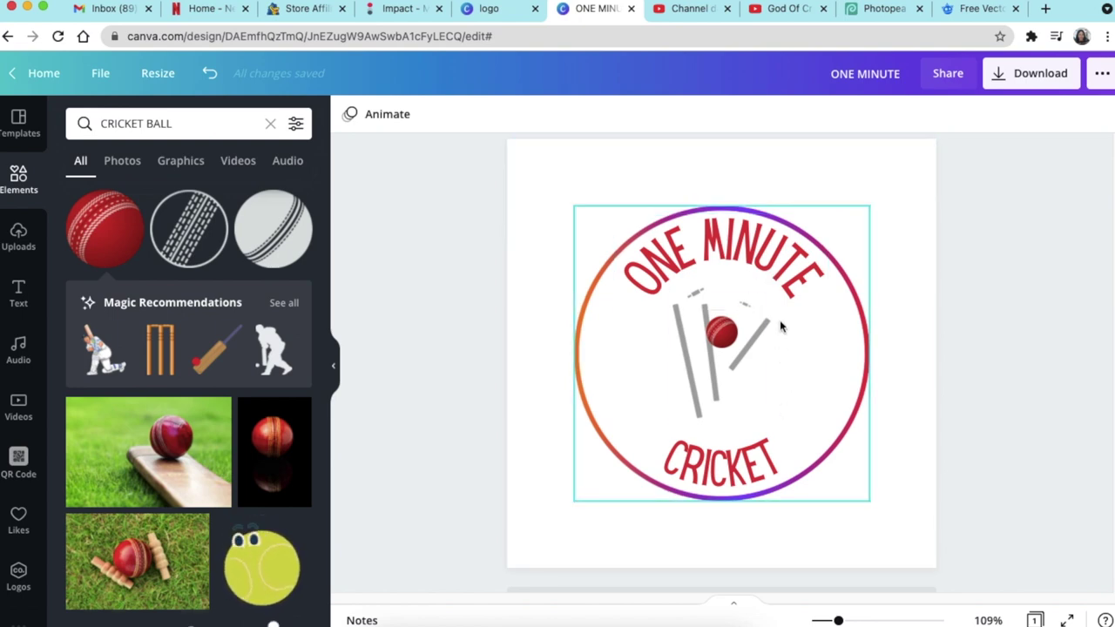
- Download the logo as a PNG with a transparent background and dismiss the saved-design message
click(1022, 78)
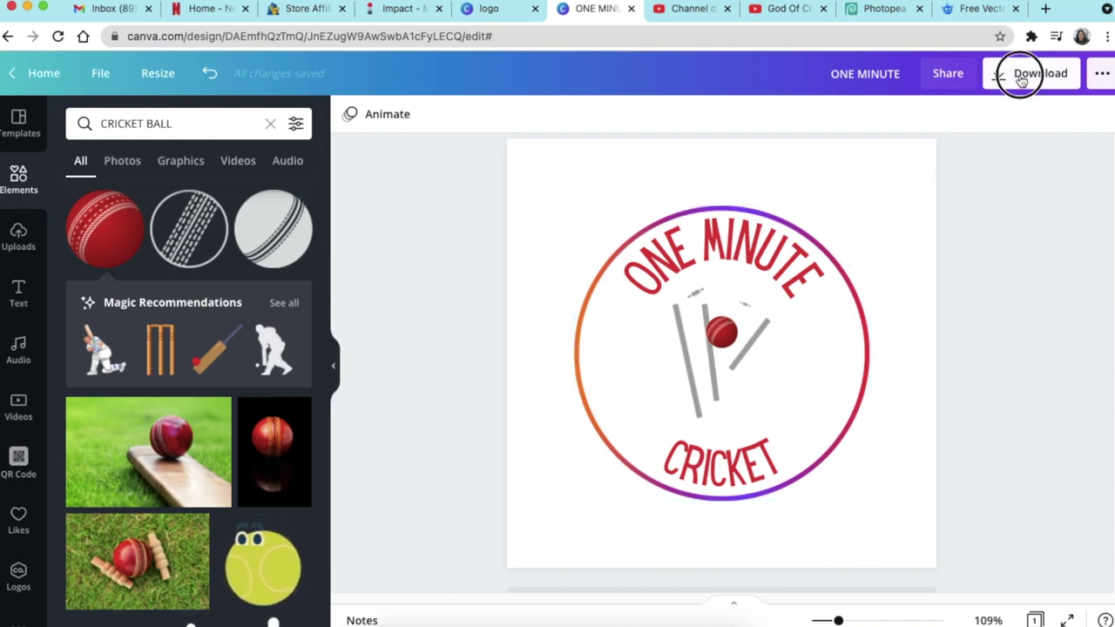
click(866, 274)
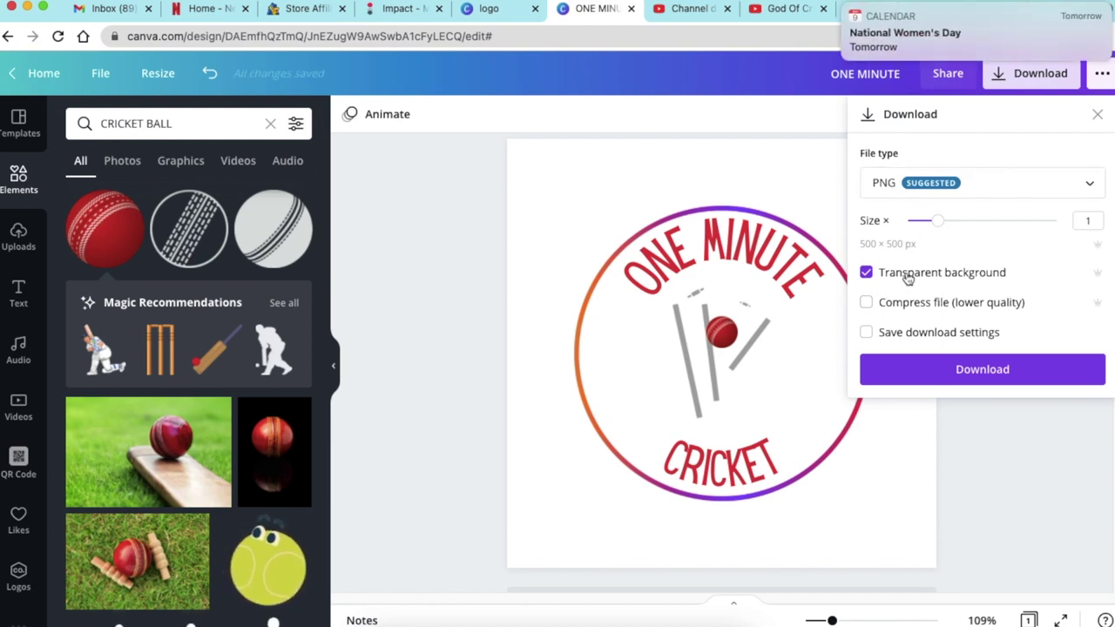
click(845, 14)
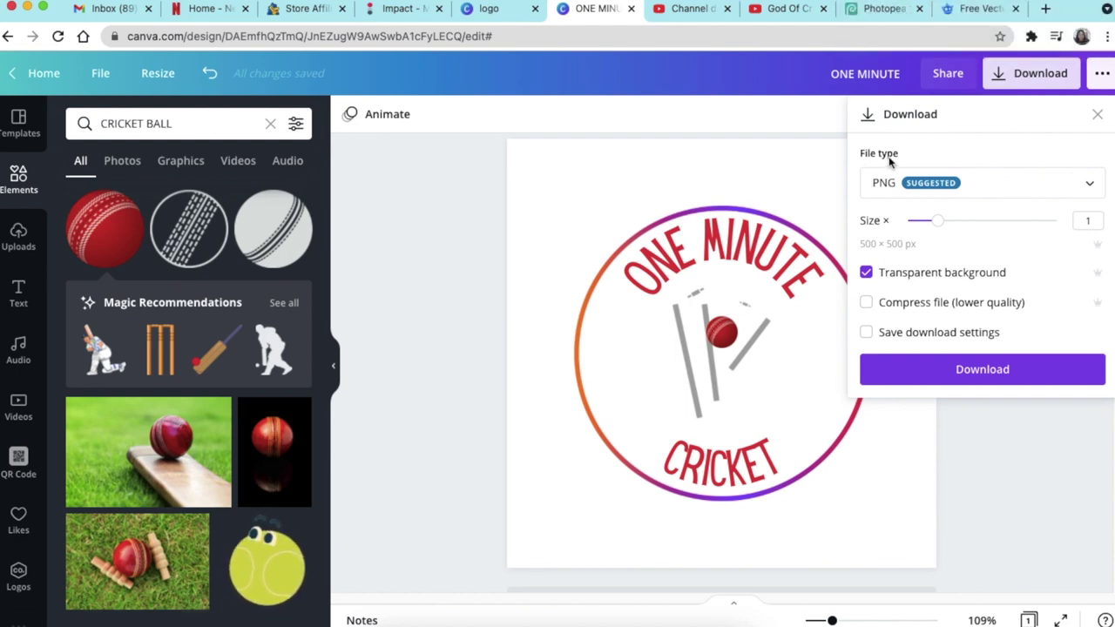
click(990, 369)
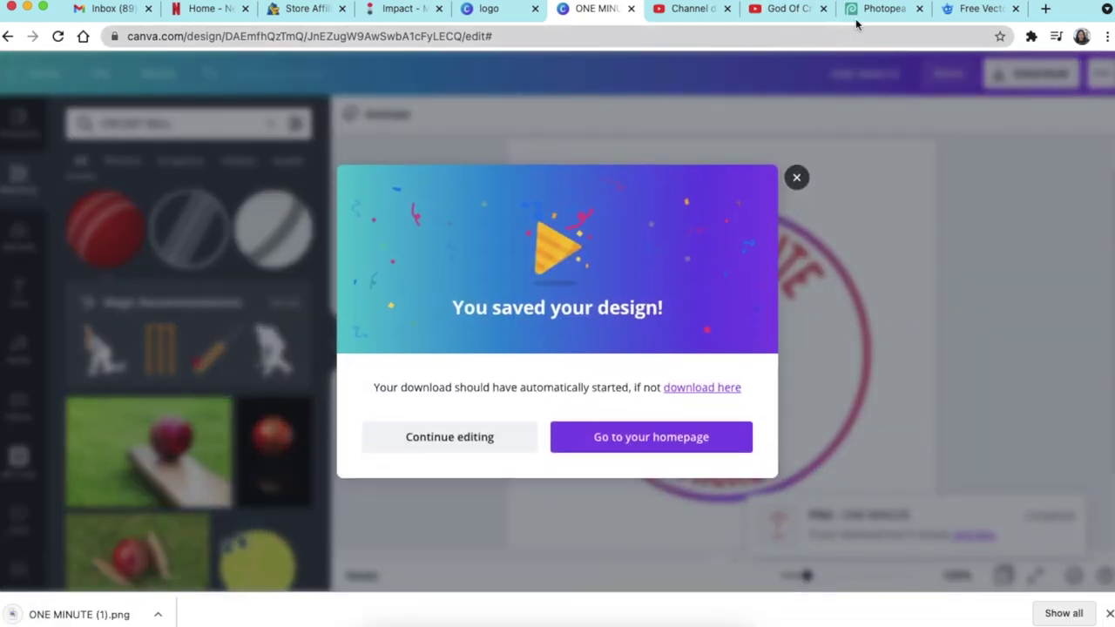
click(796, 177)
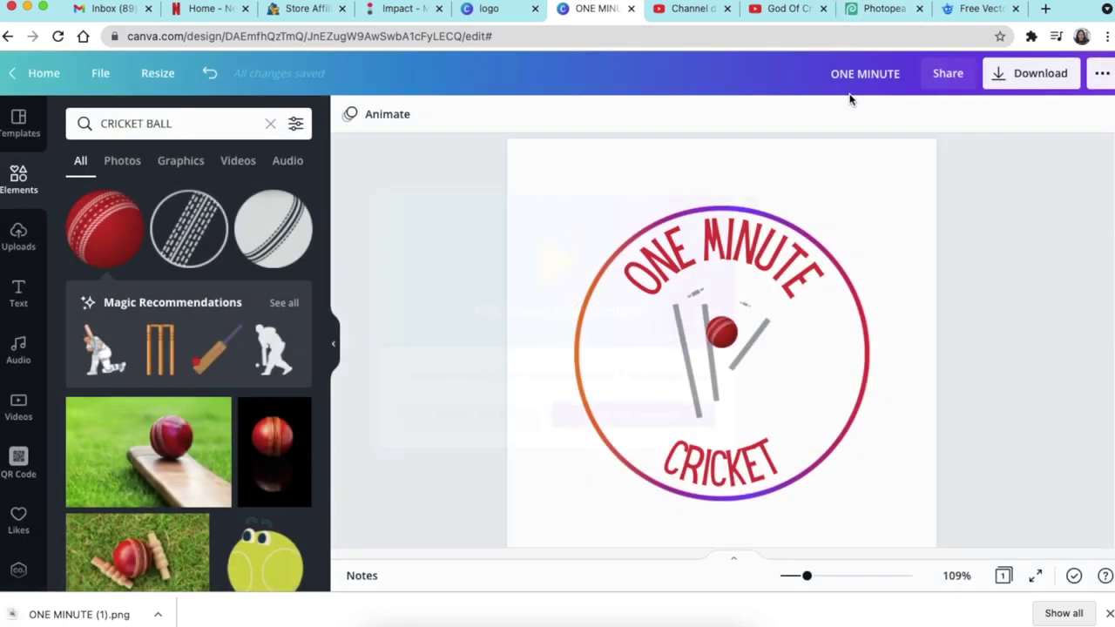
- Switch to Photopea and open the Logo_mockup_in_panel PSD file from the computer's Desktop folder
click(882, 10)
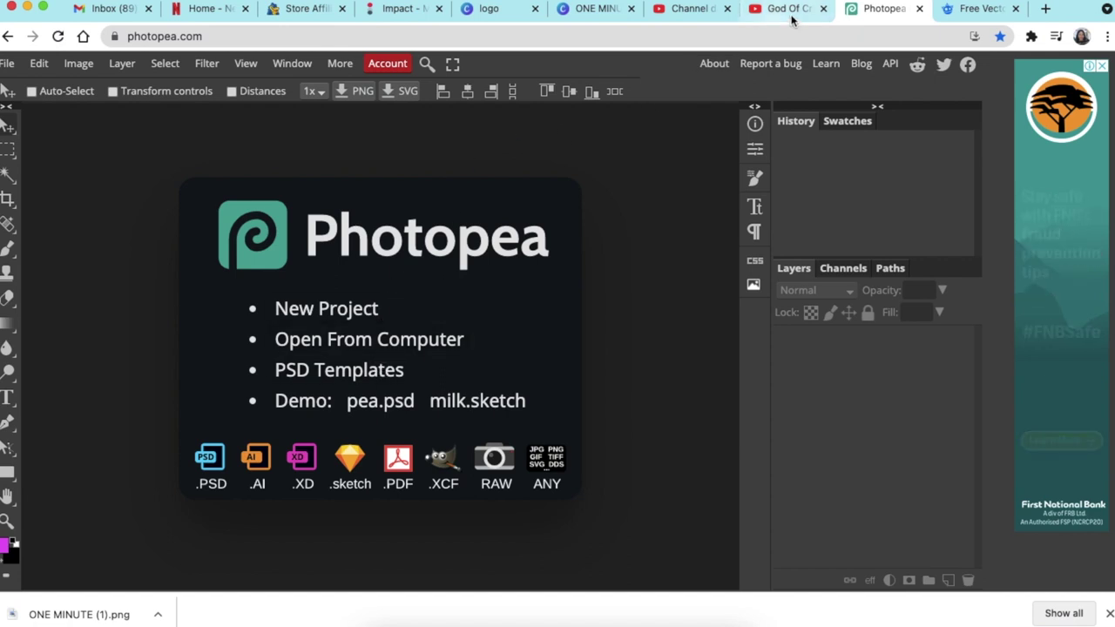
click(340, 343)
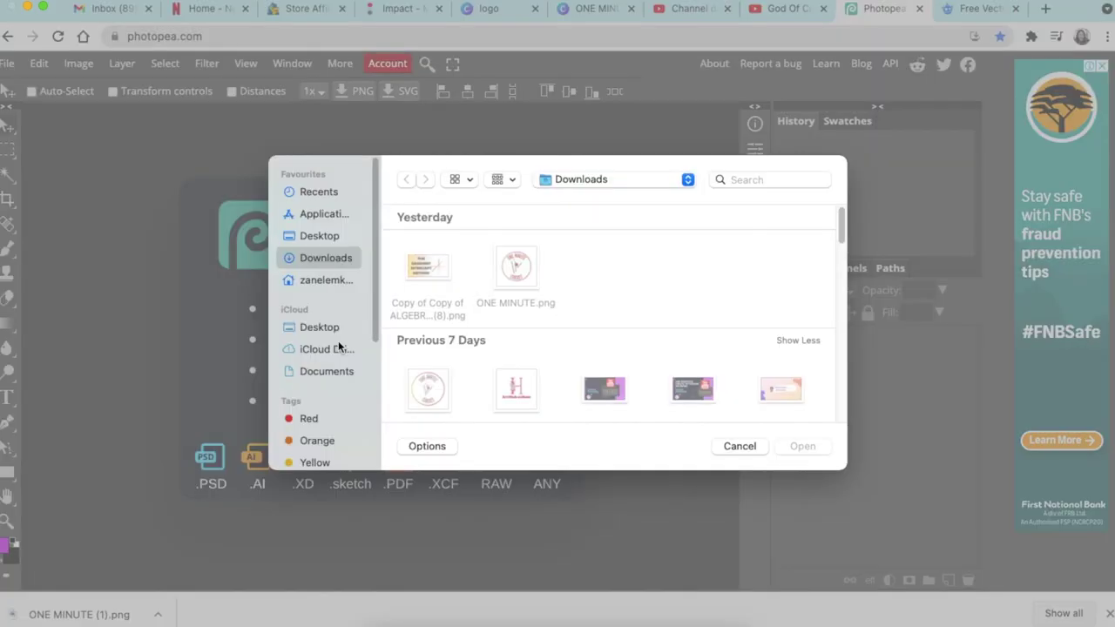
click(317, 238)
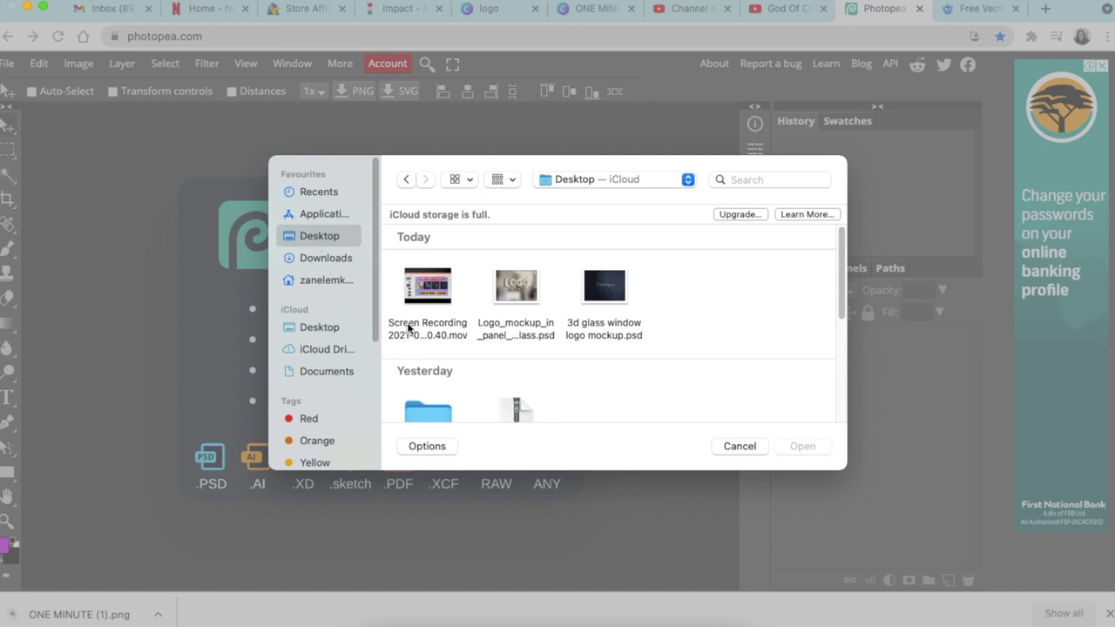
click(516, 294)
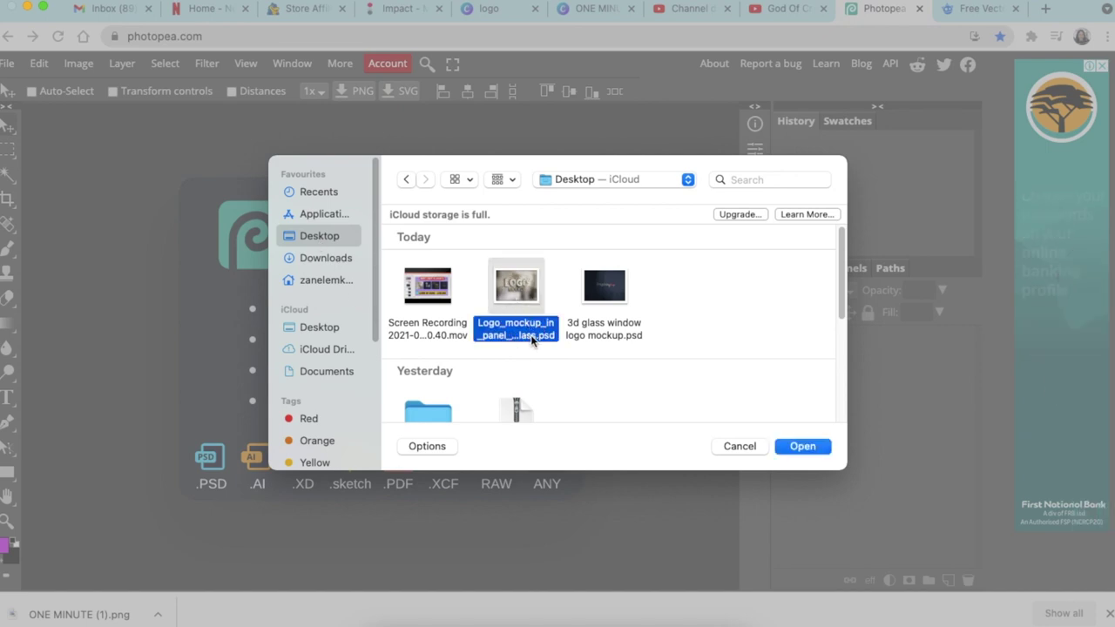
click(802, 446)
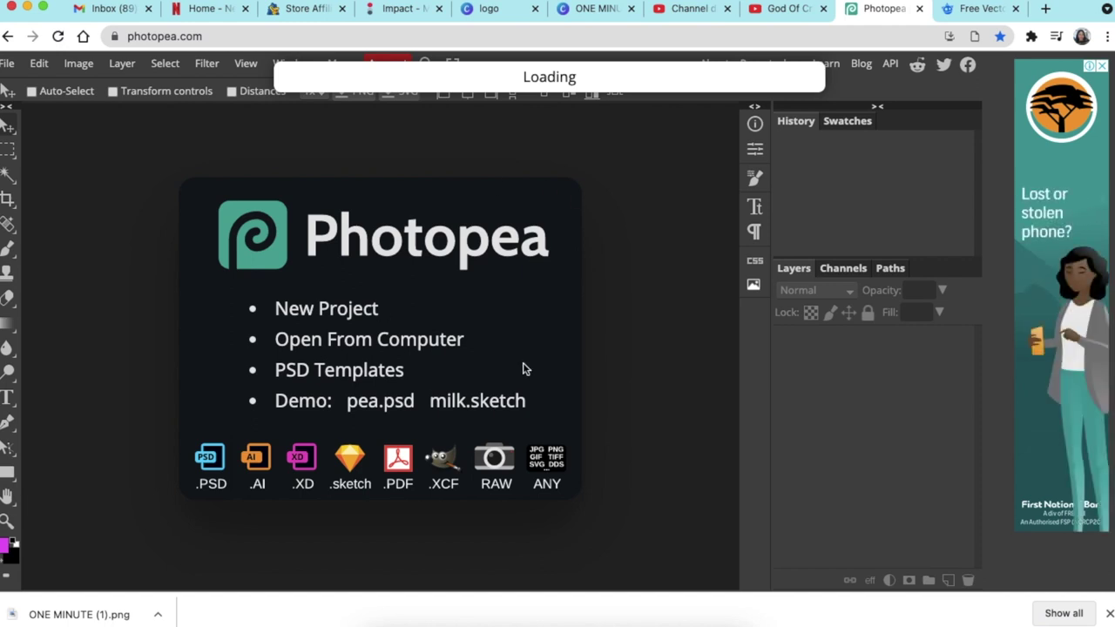
- Switch to Freepik, search for "3d logo mockup" and look through the free and premium mockups in the results
click(974, 10)
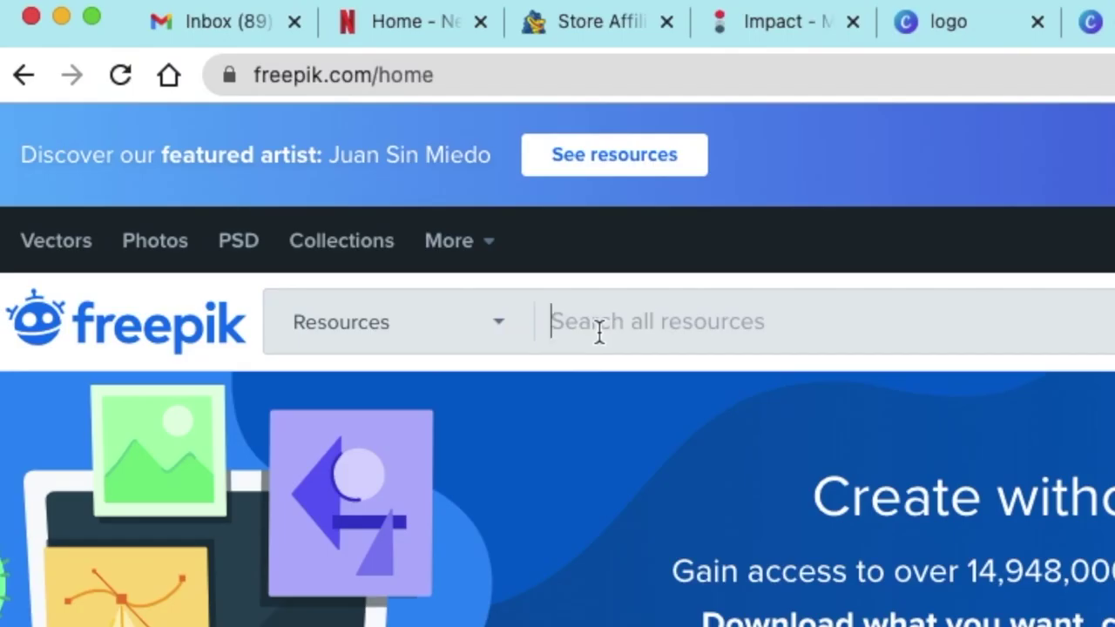
text(3D)
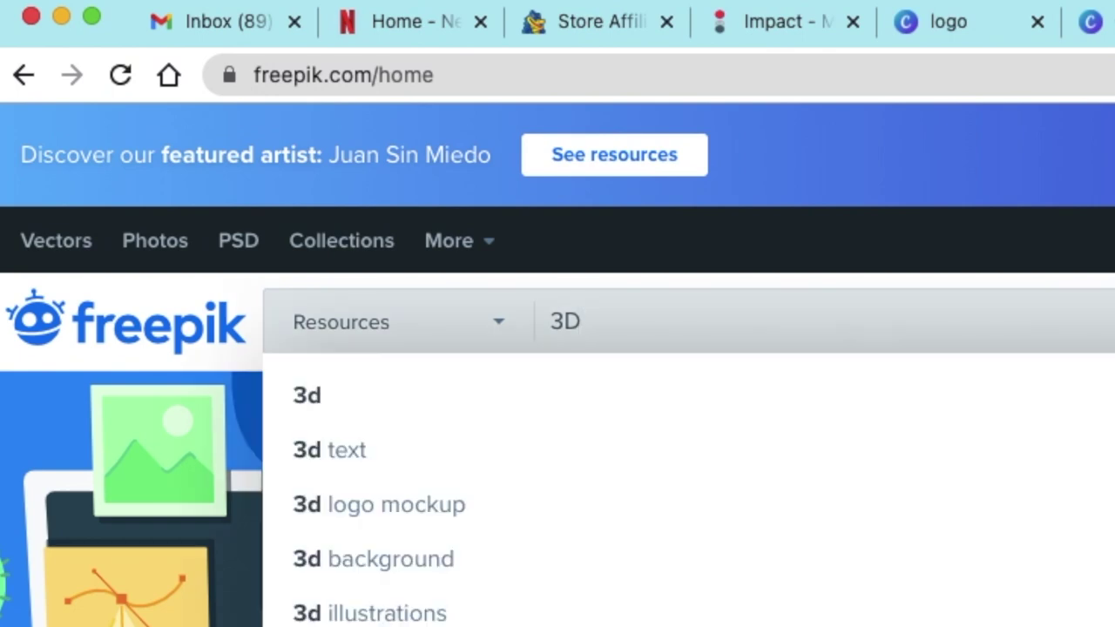
click(458, 521)
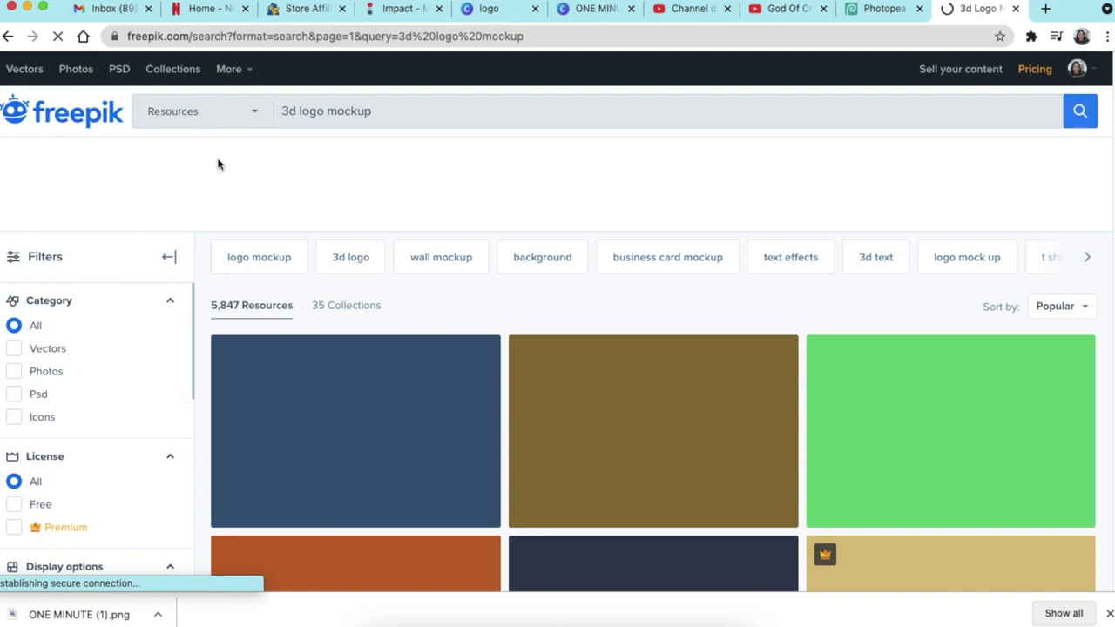
scroll(393, 386, down, 1)
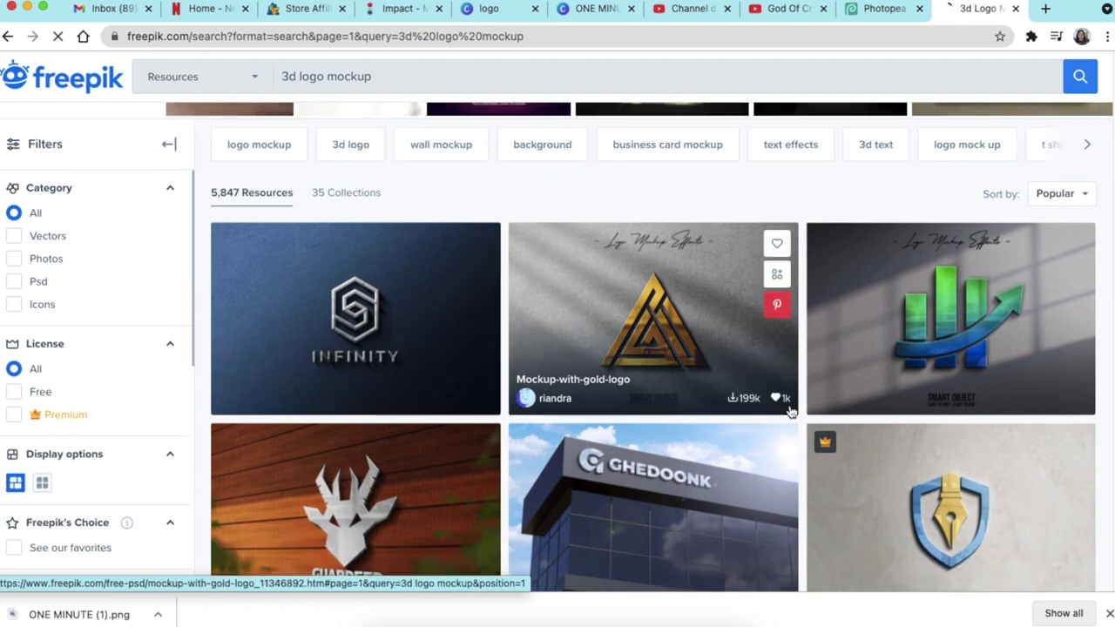
scroll(634, 414, down, 3)
scroll(634, 414, down, 2)
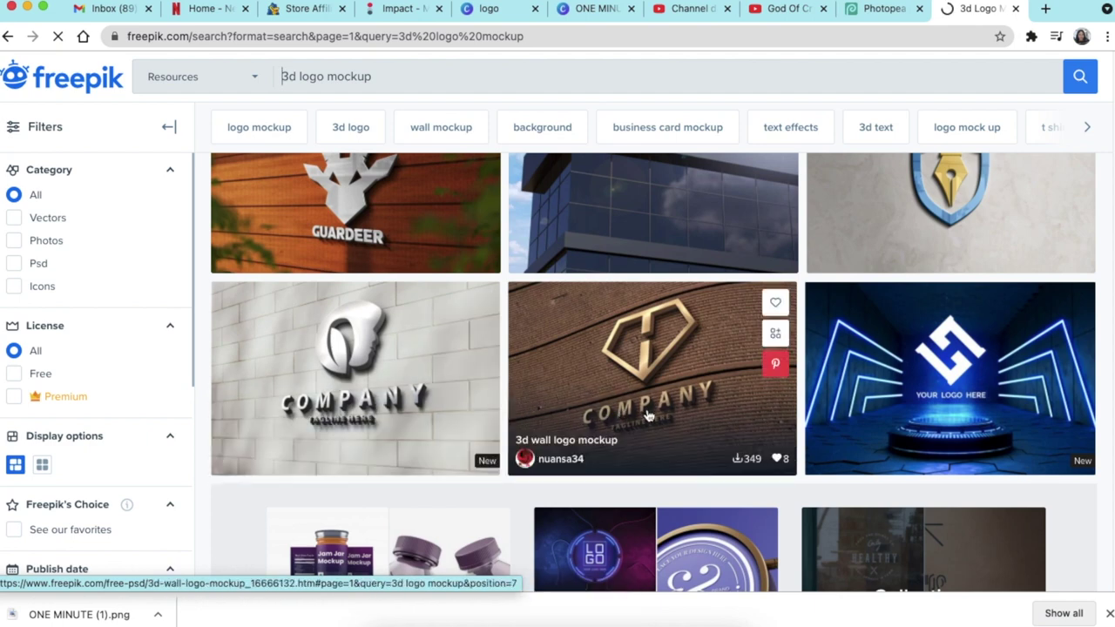
scroll(618, 417, down, 2)
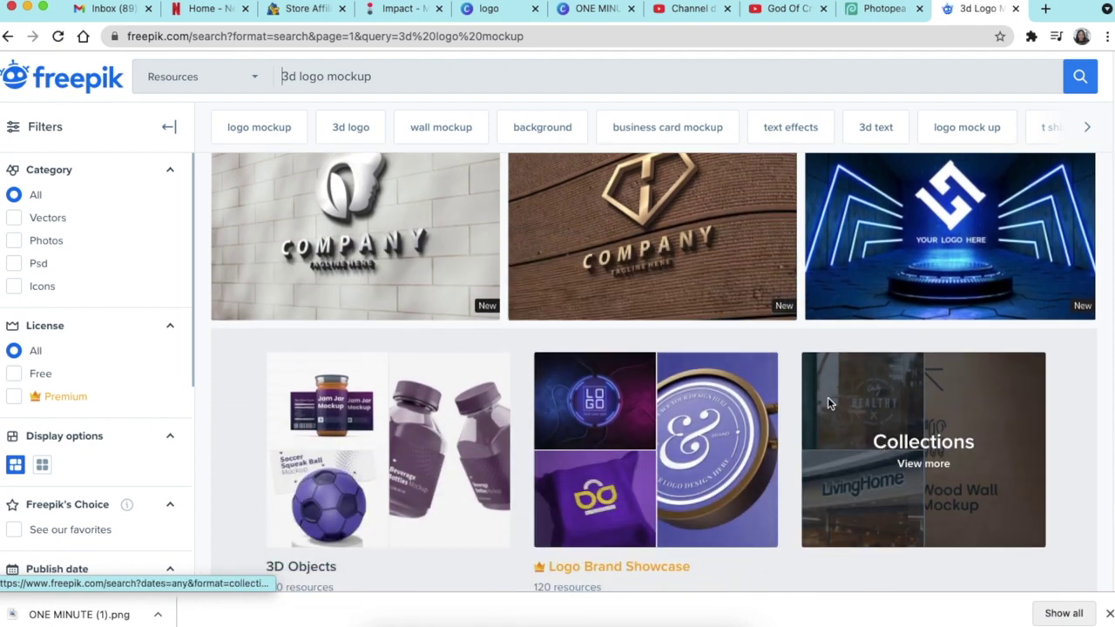
scroll(732, 322, down, 1)
scroll(732, 329, down, 4)
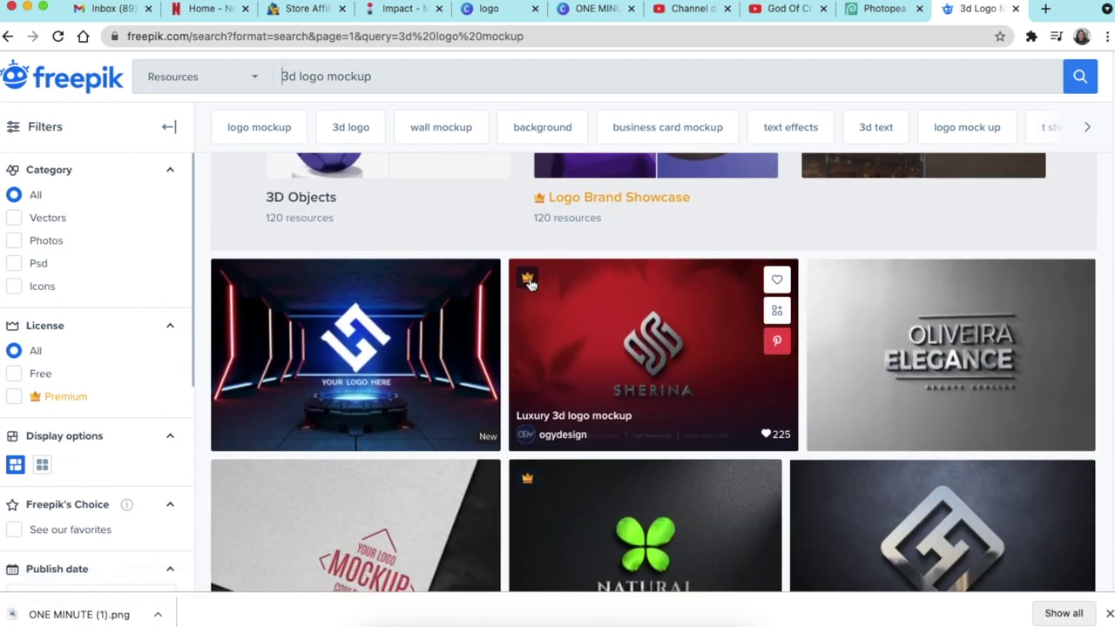
scroll(577, 441, down, 3)
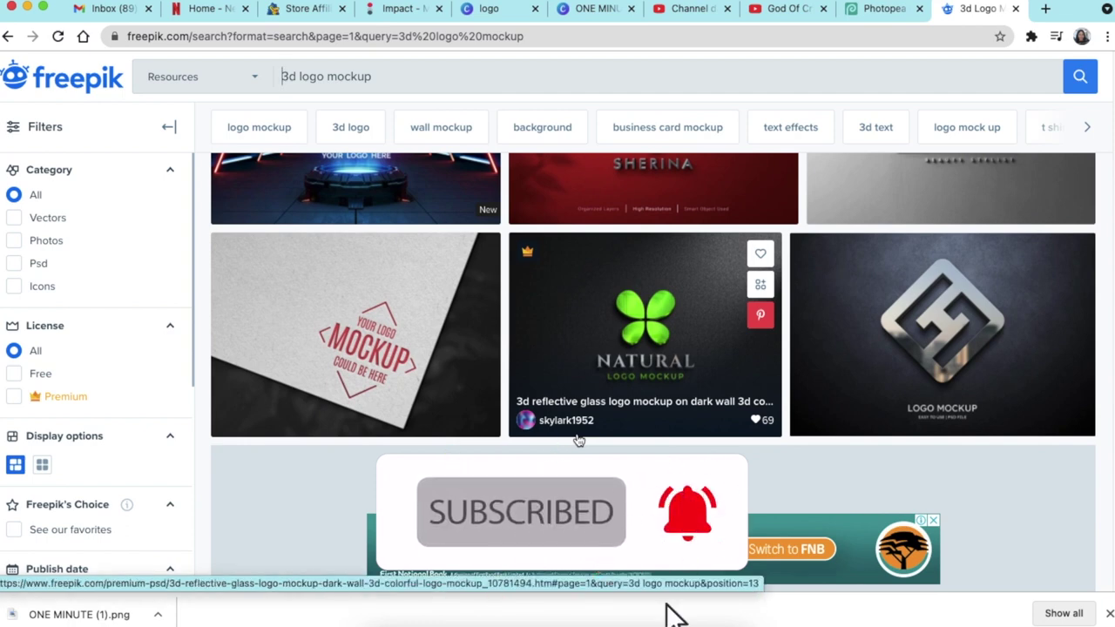
- Return to Photopea, open the contents of the YOUR DESIGN HERE smart object and hide its MOCKUP and LOGO text layers
click(869, 12)
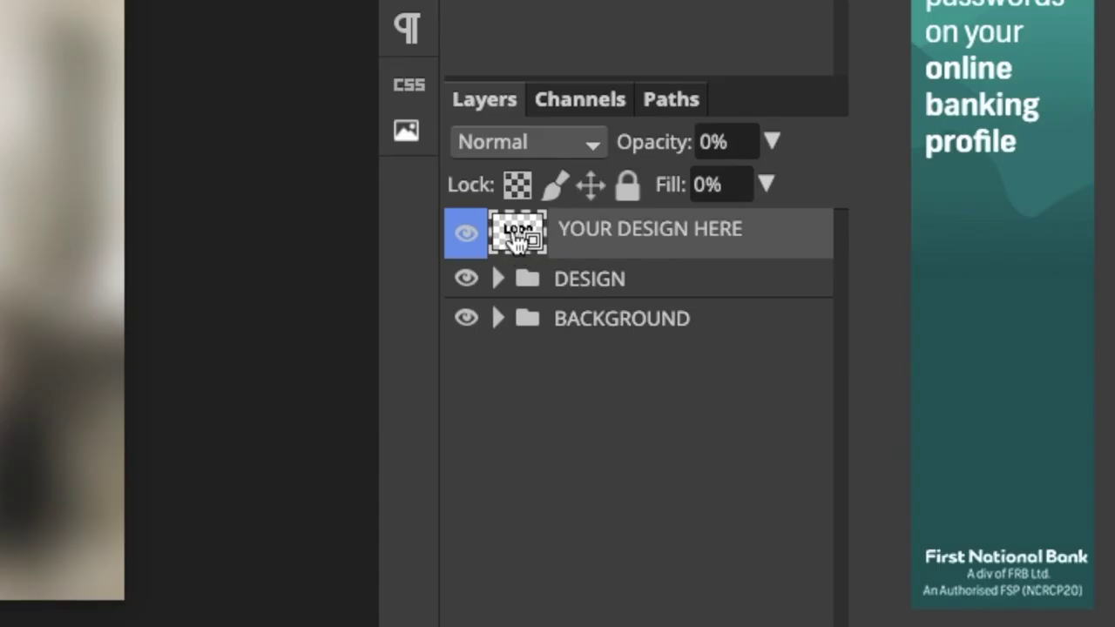
click(812, 340)
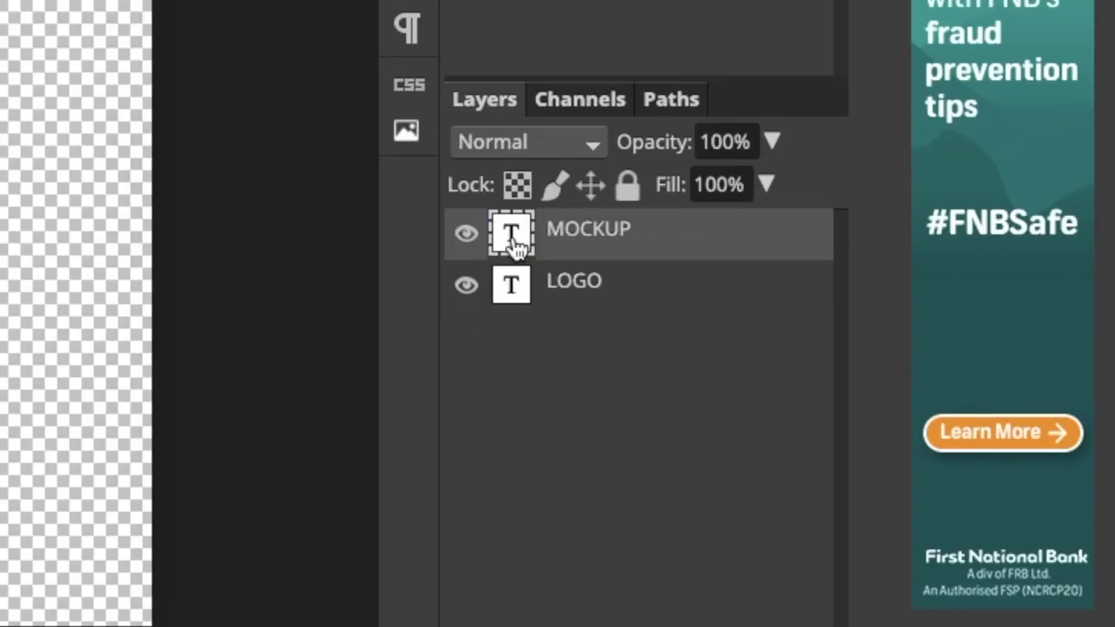
click(467, 234)
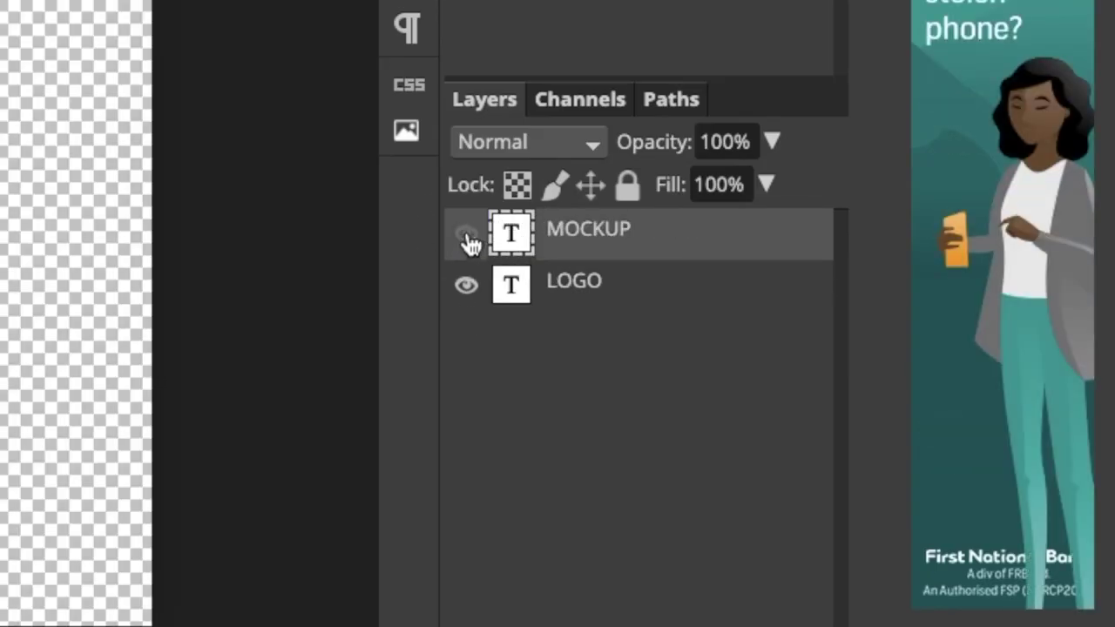
click(468, 289)
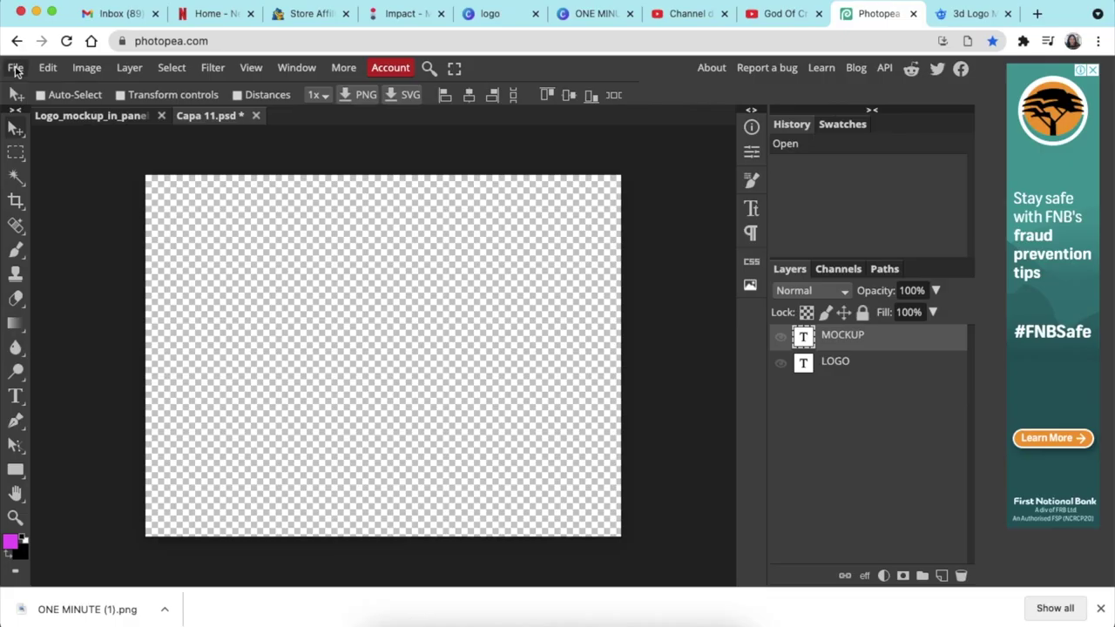
- Place ONE MINUTE (1).png from Downloads into the smart object, enlarge it to about 588% by 537% and centre it on the canvas
click(16, 67)
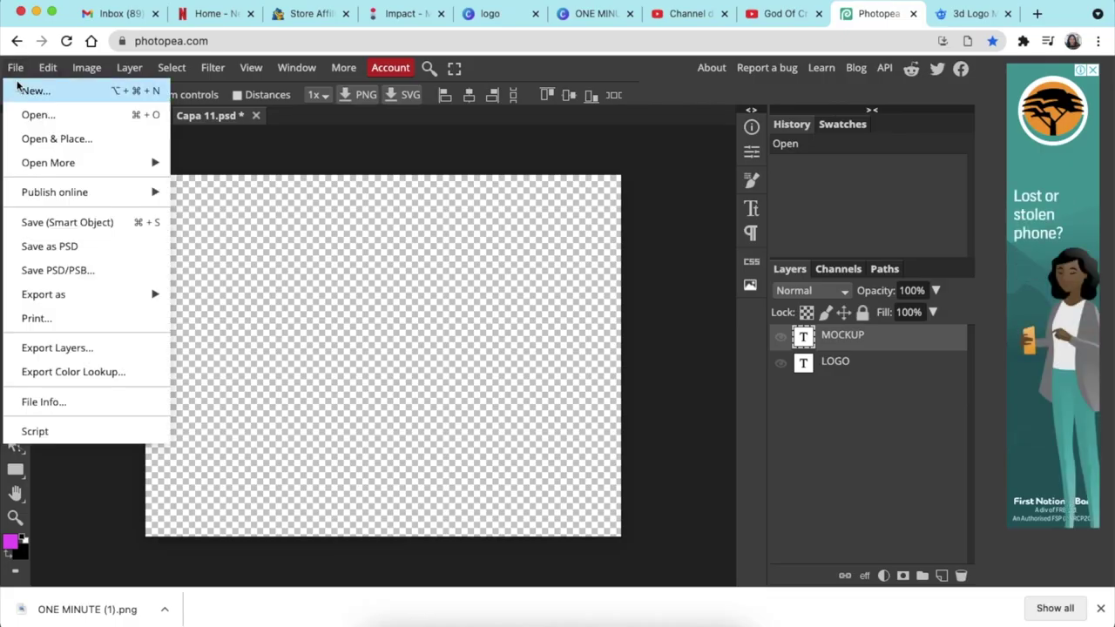
click(54, 139)
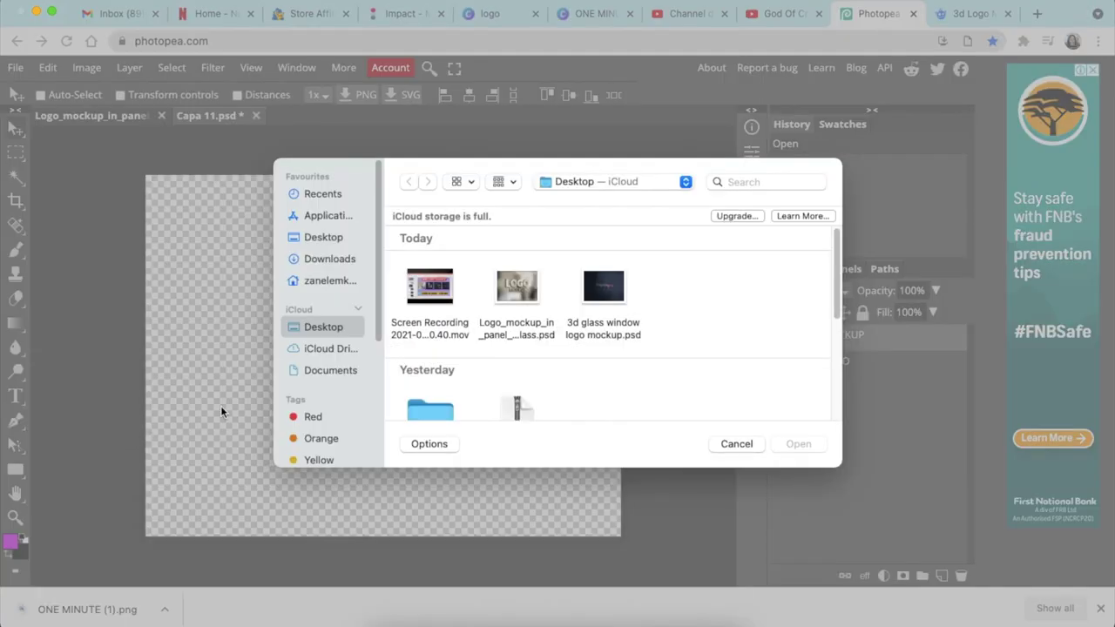
click(348, 259)
click(430, 277)
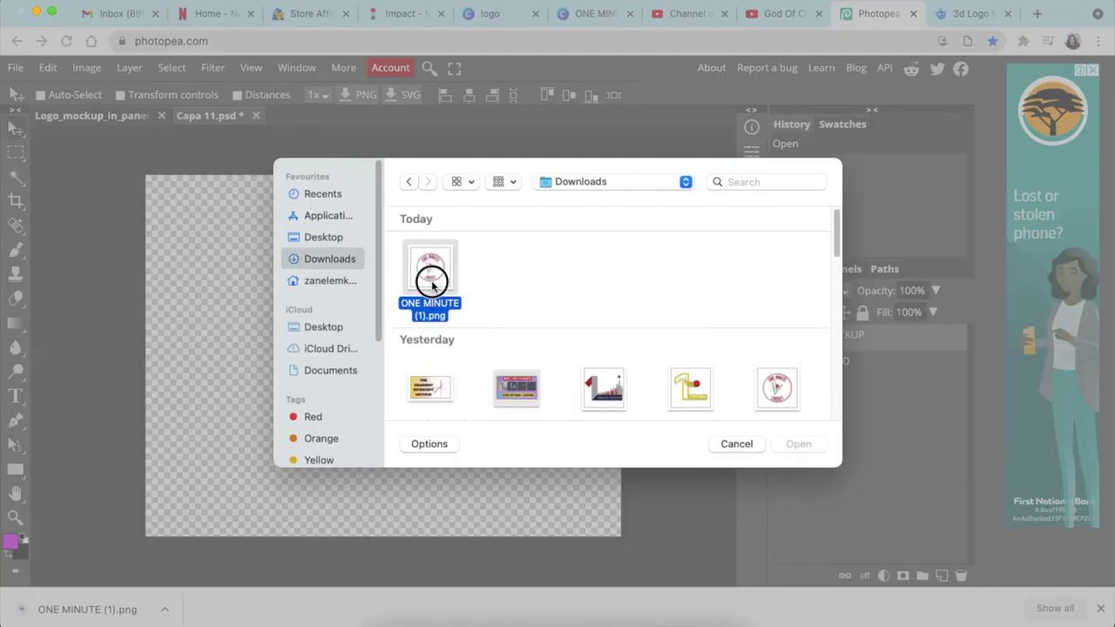
click(798, 445)
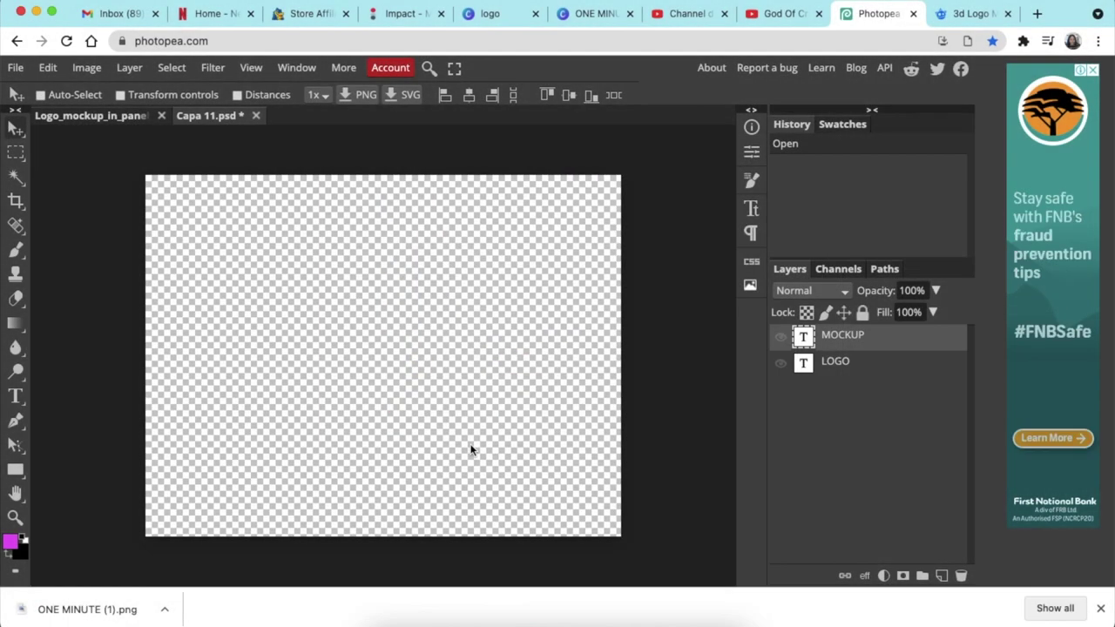
drag(208, 240, 538, 532)
drag(360, 358, 406, 357)
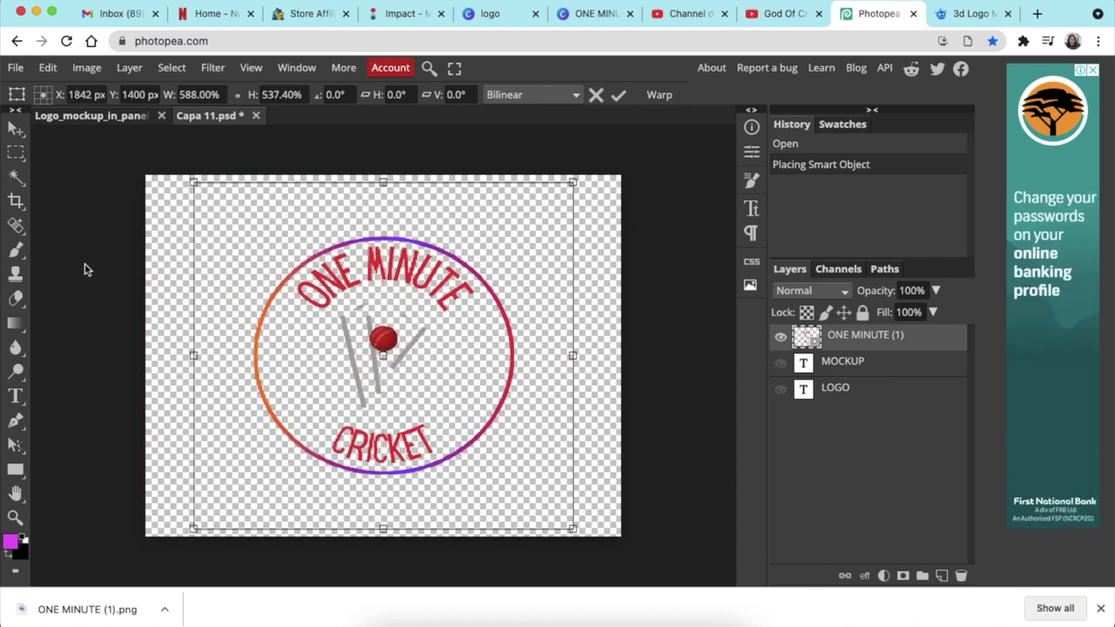
- Apply the logo's transform and save the smart object so the mockup takes over the new design
click(16, 67)
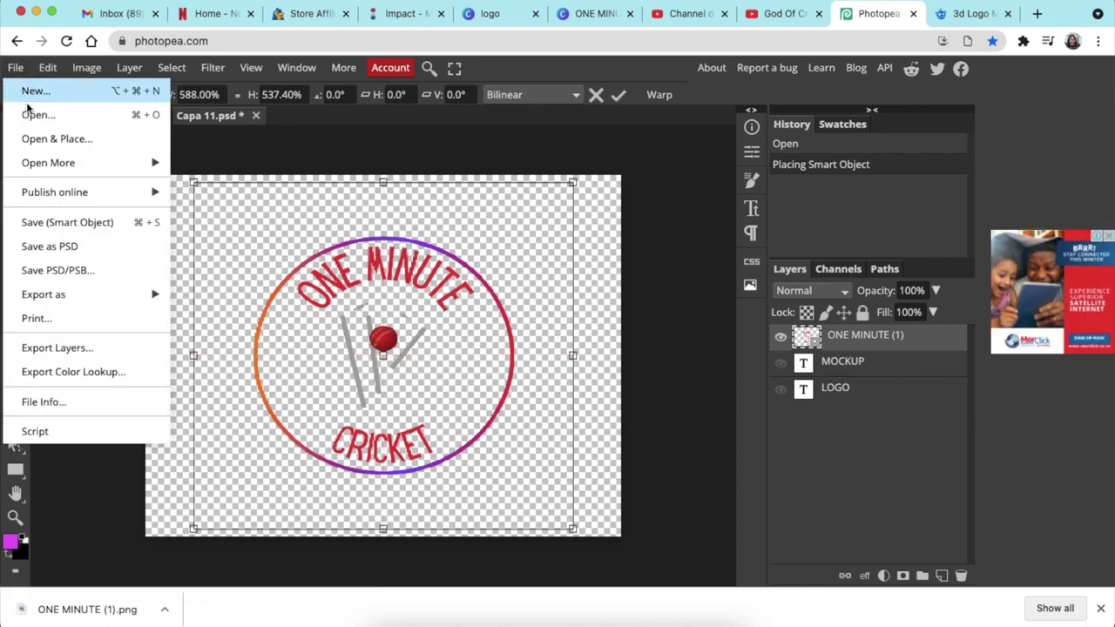
click(63, 224)
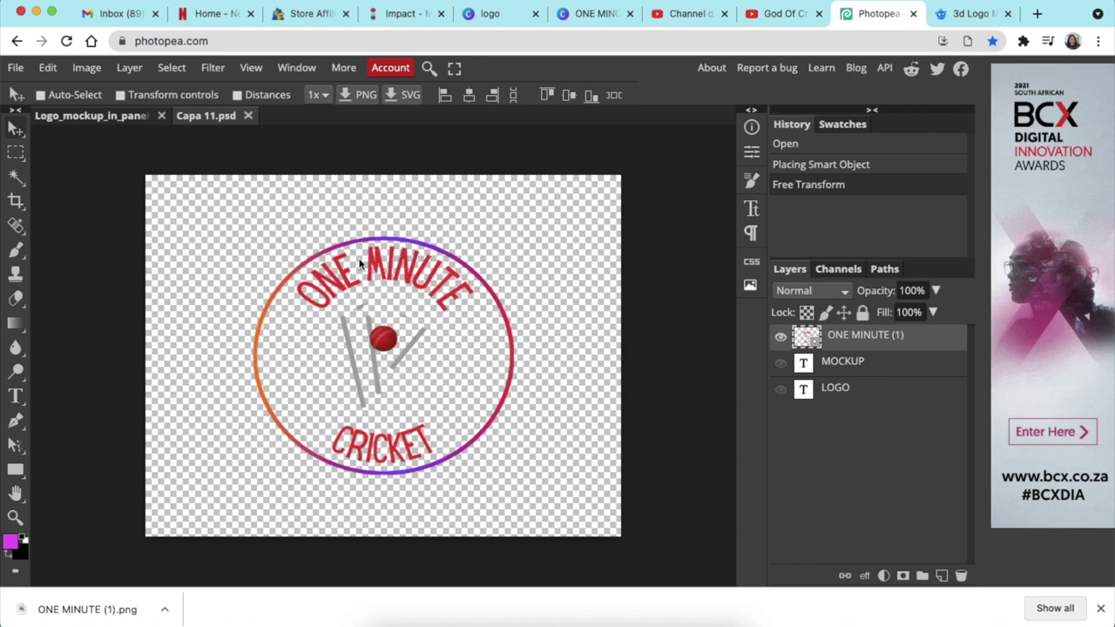
key(ctrl+s)
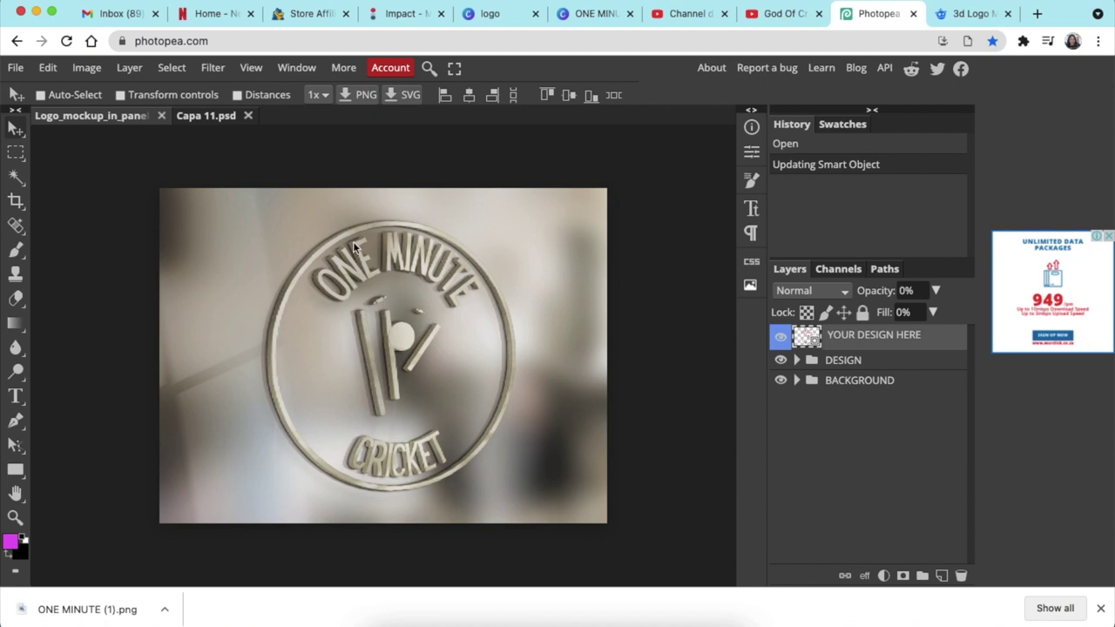
click(15, 67)
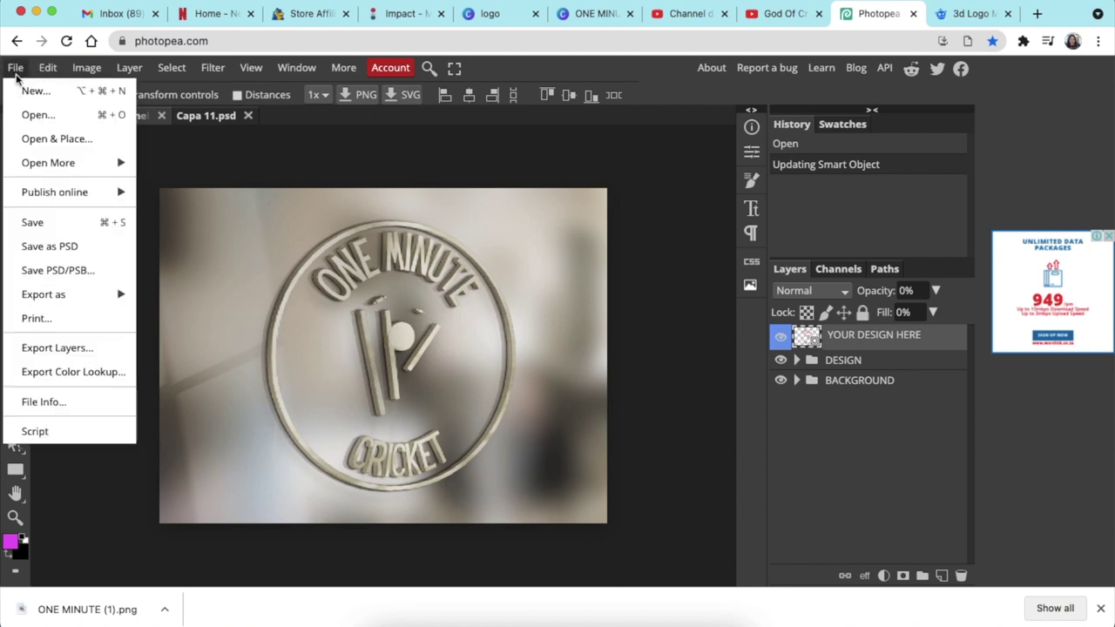
mouse_move(66, 294)
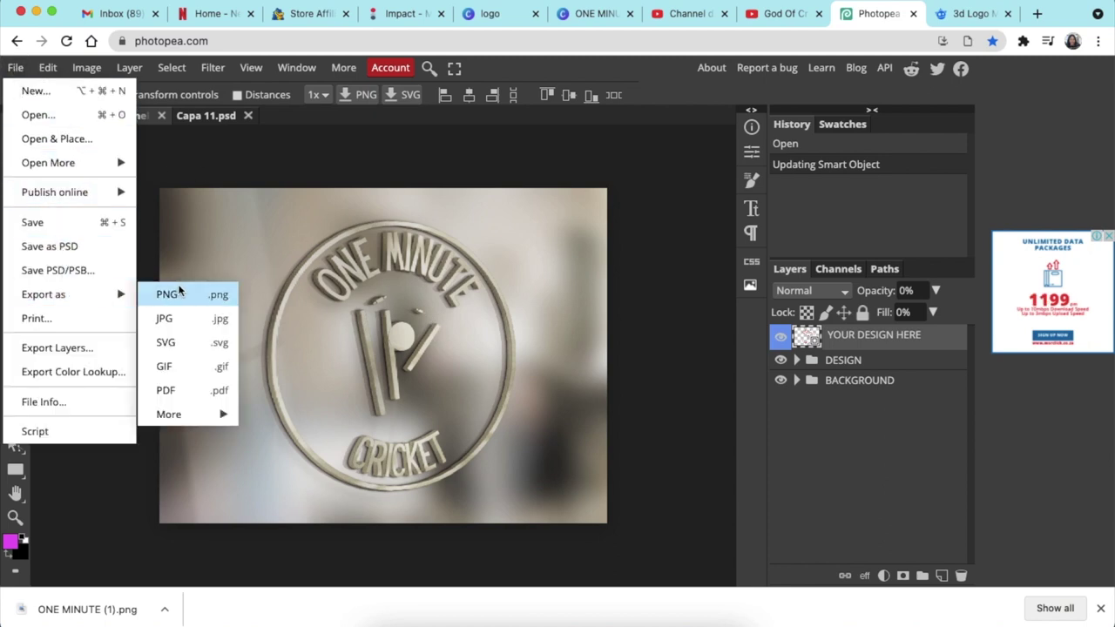
click(608, 272)
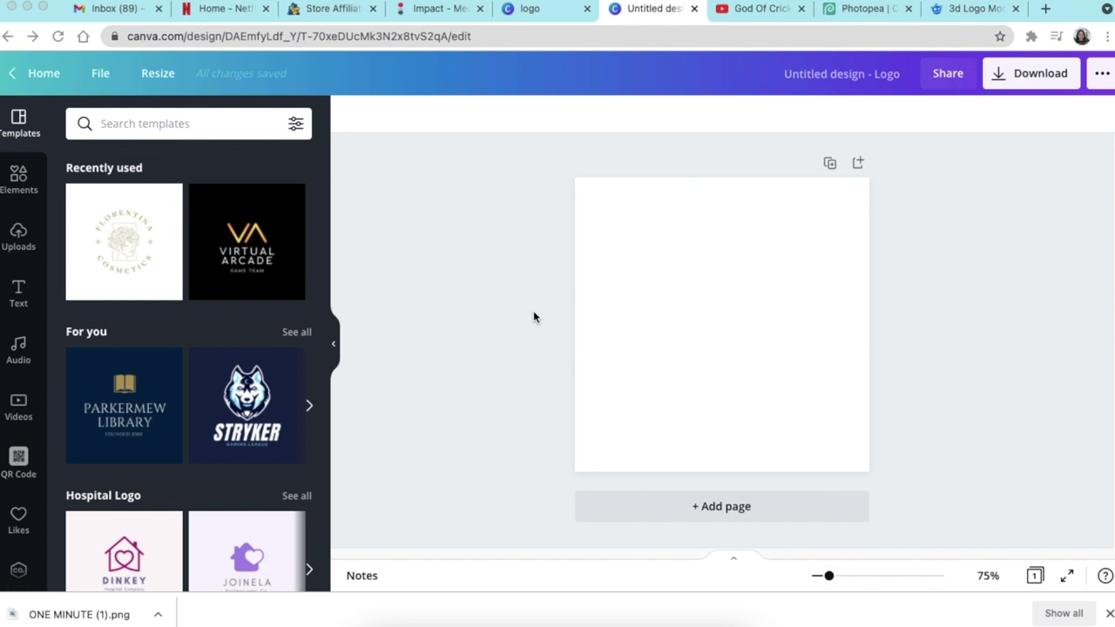
- Switch to the God Of Cricket channel on YouTube to look over its videos, and return to the blank Canva logo design
click(754, 10)
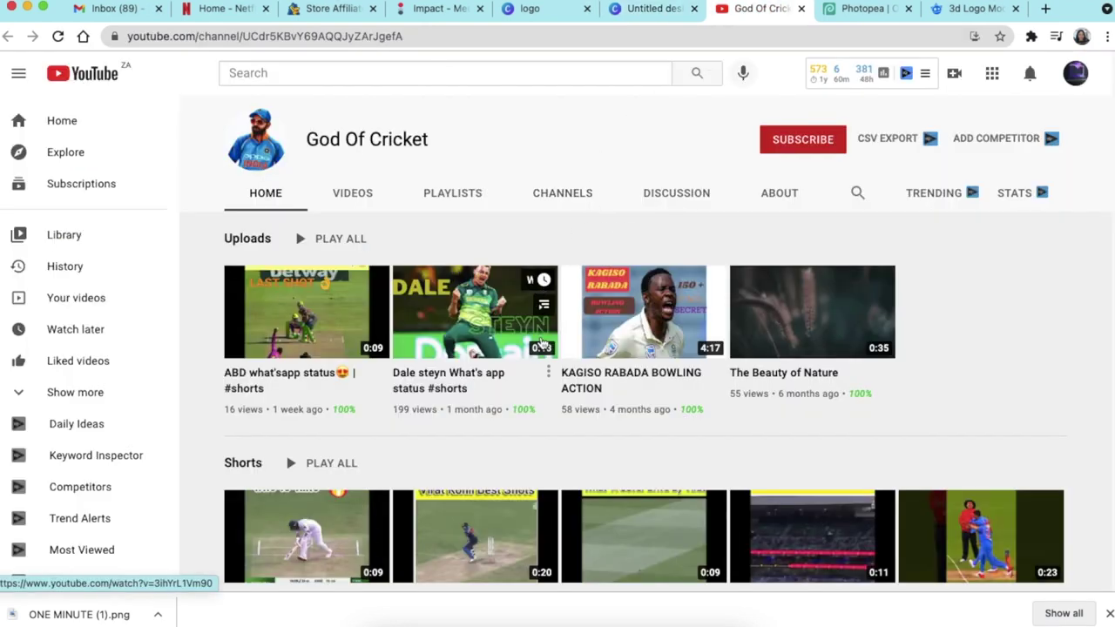
click(642, 10)
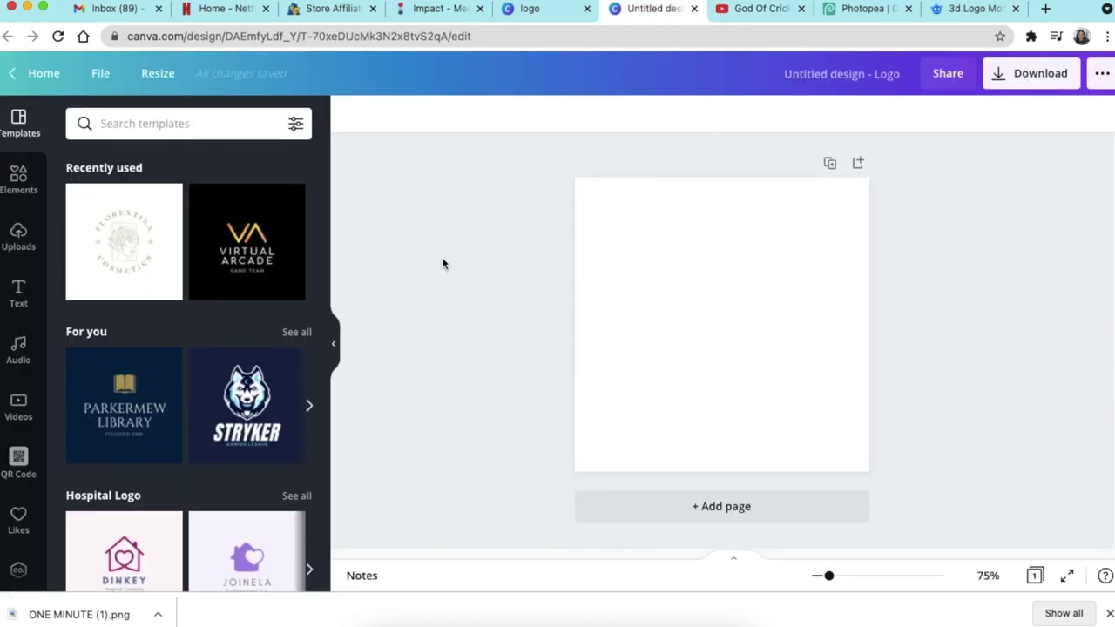
- Search the Canva elements for "1" and look through the results for a suitable number one graphic
click(128, 124)
click(19, 178)
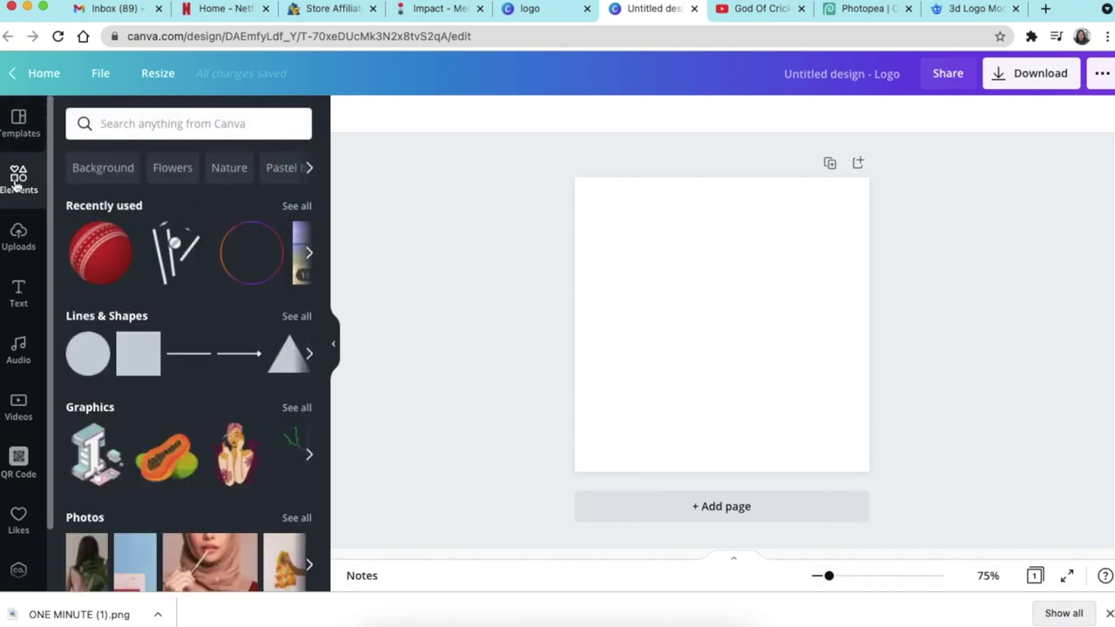
click(121, 120)
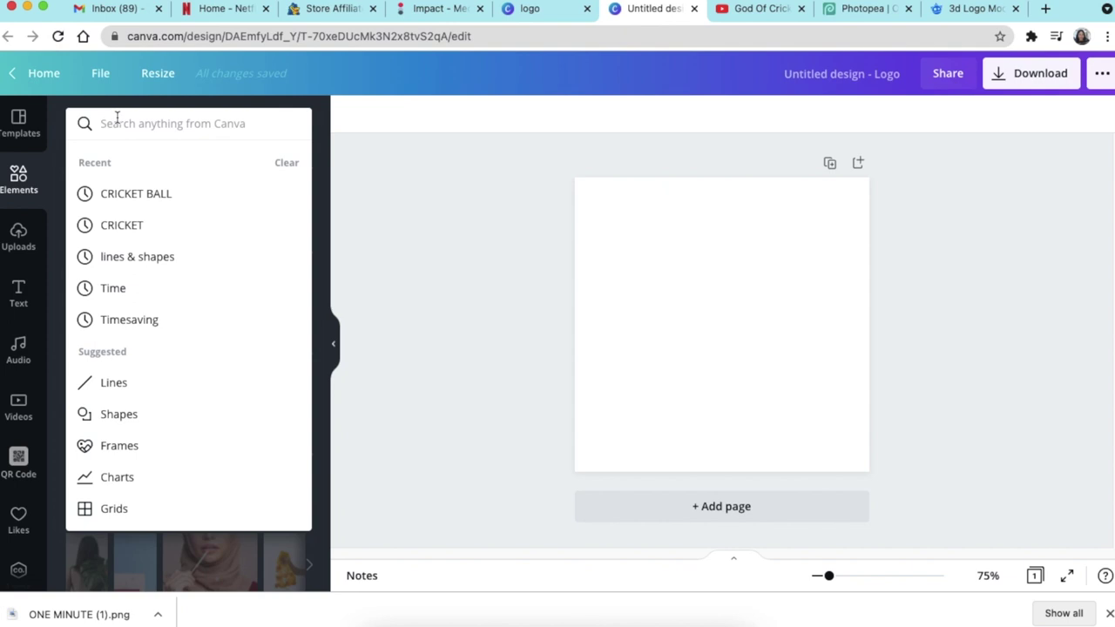
text(1)
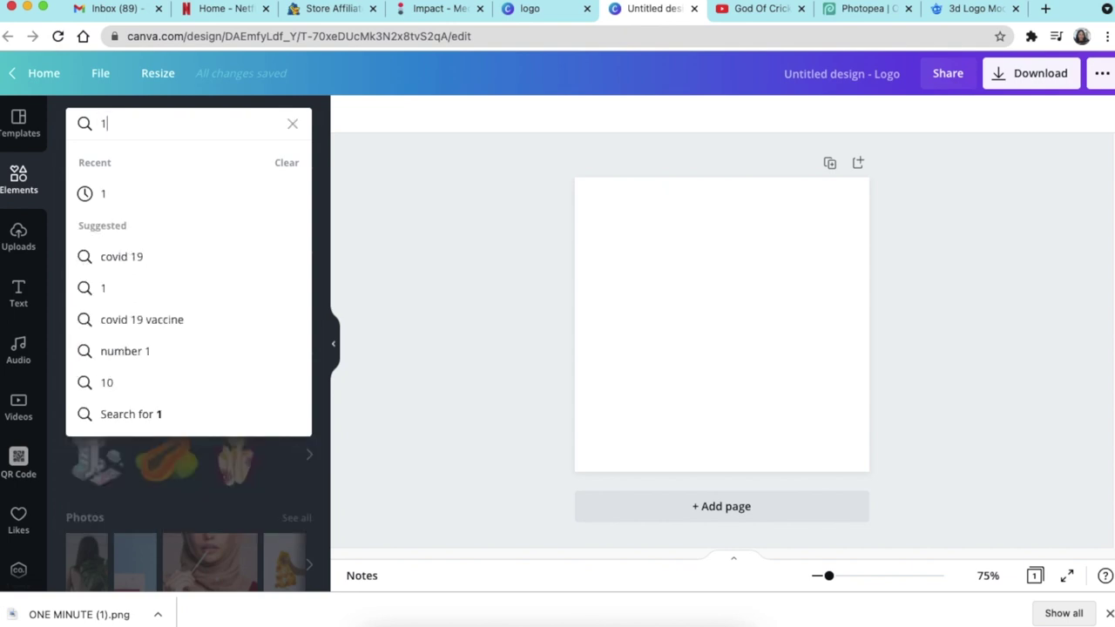
key(Return)
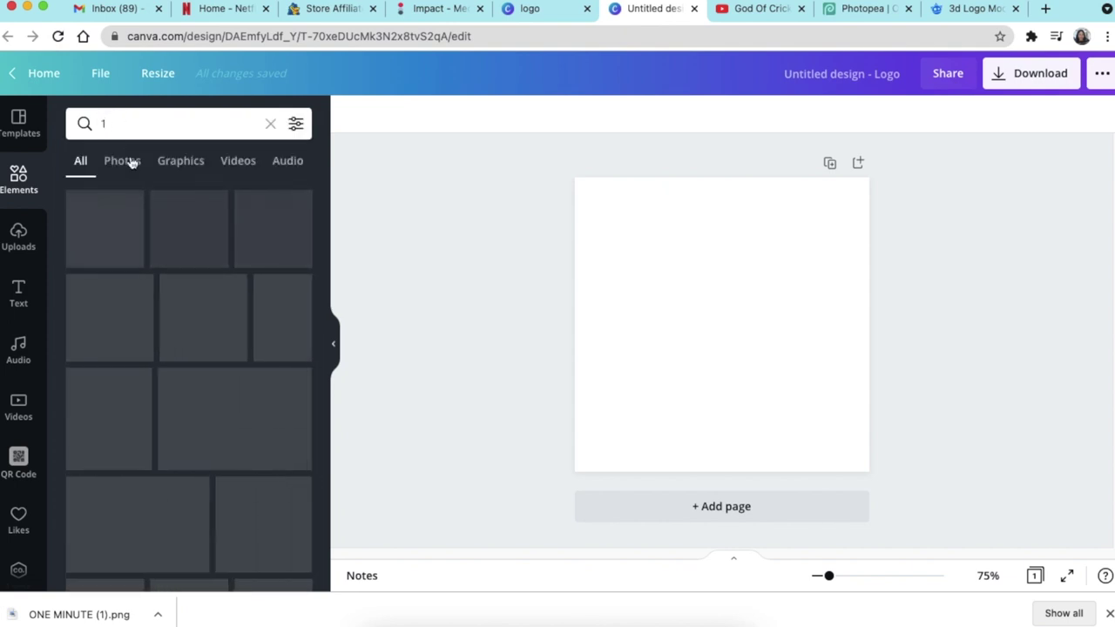
scroll(166, 275, down, 10)
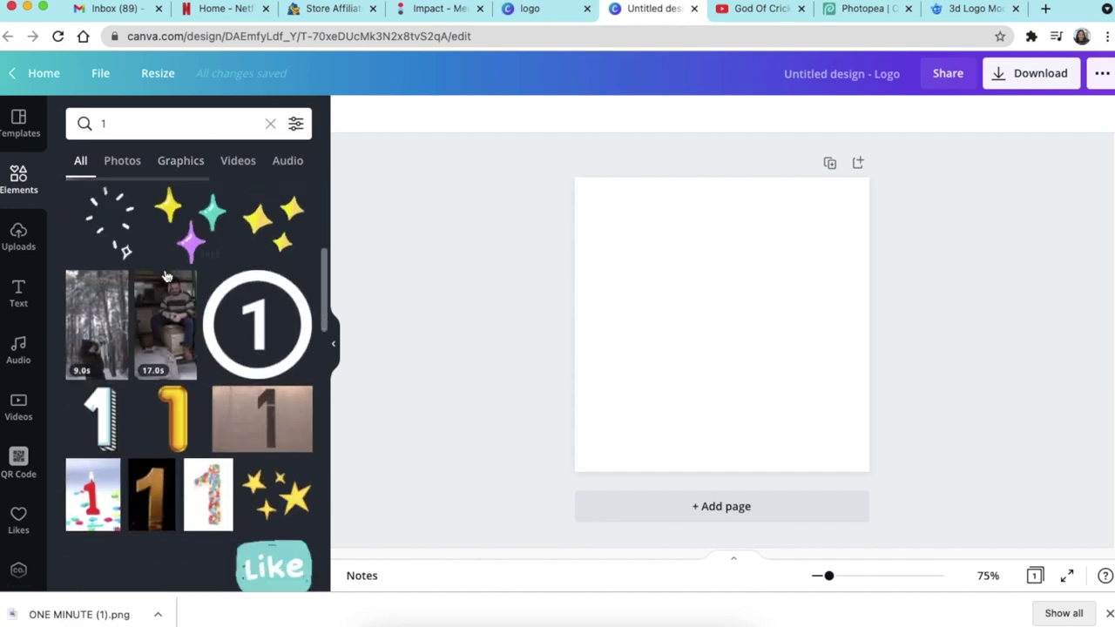
scroll(167, 274, down, 15)
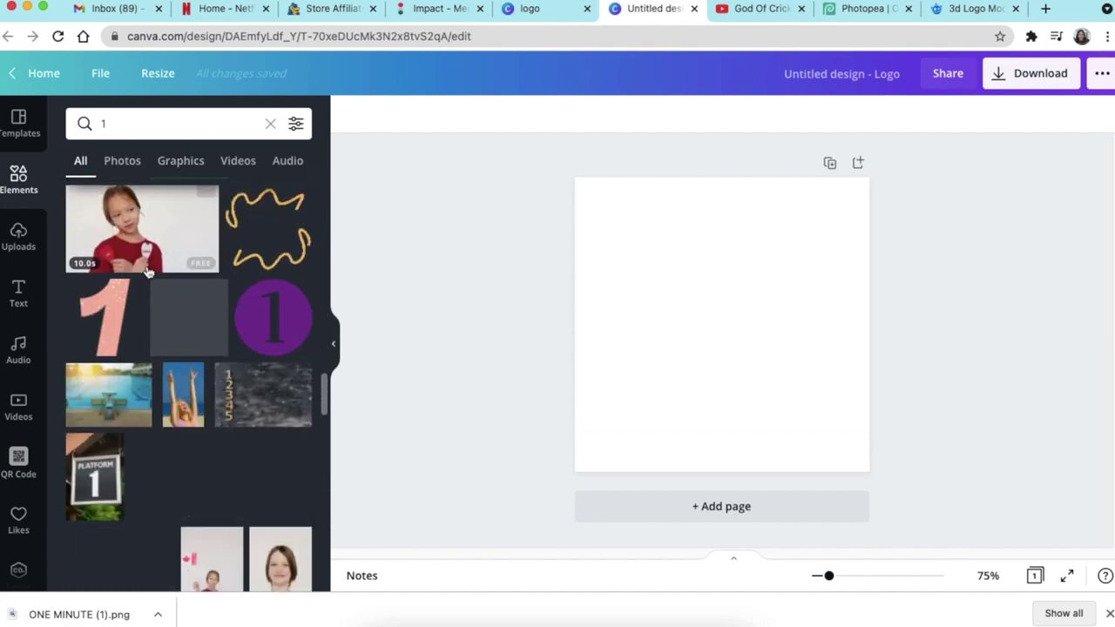
scroll(126, 392, down, 5)
scroll(126, 392, down, 5)
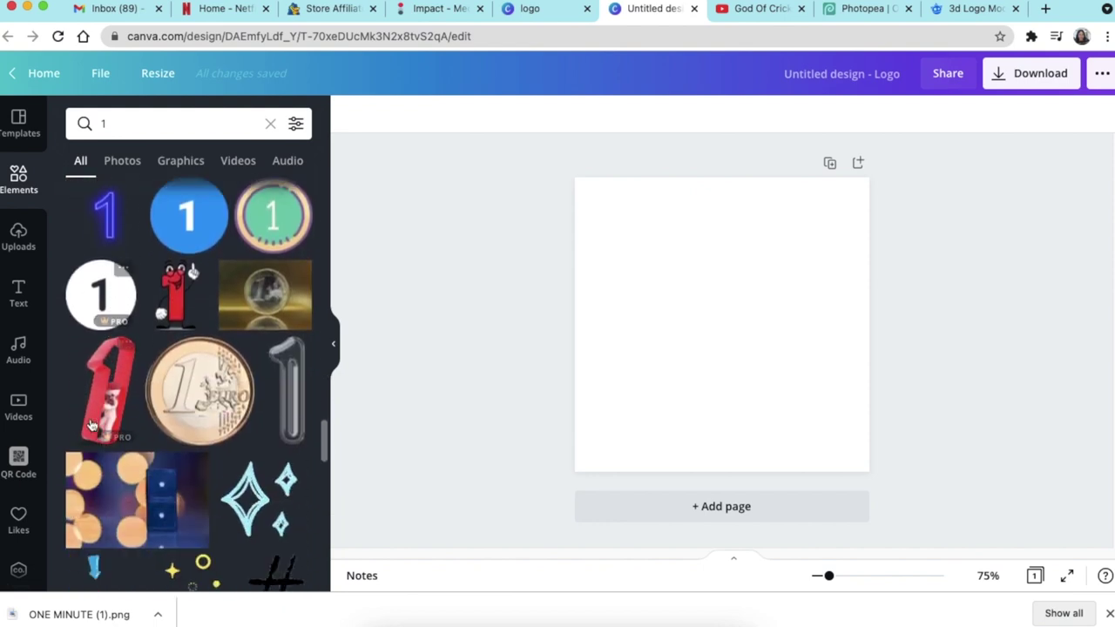
scroll(105, 418, down, 3)
- Place the liked pink, light-blue and navy number one illustration on the page, enlarge it slightly and view its details
click(18, 521)
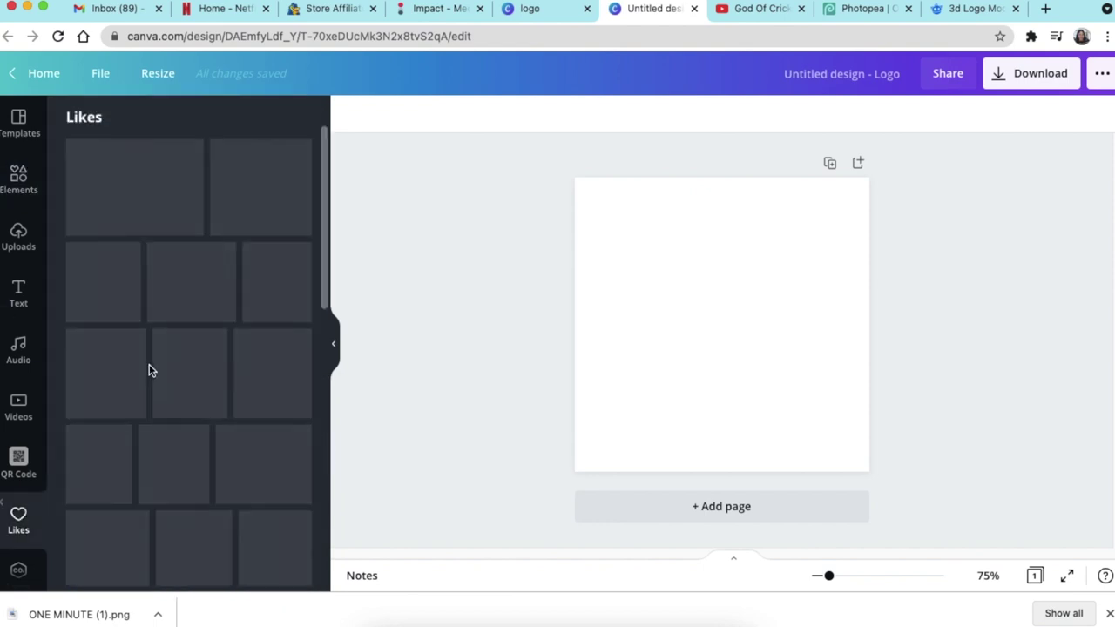
drag(222, 370, 652, 288)
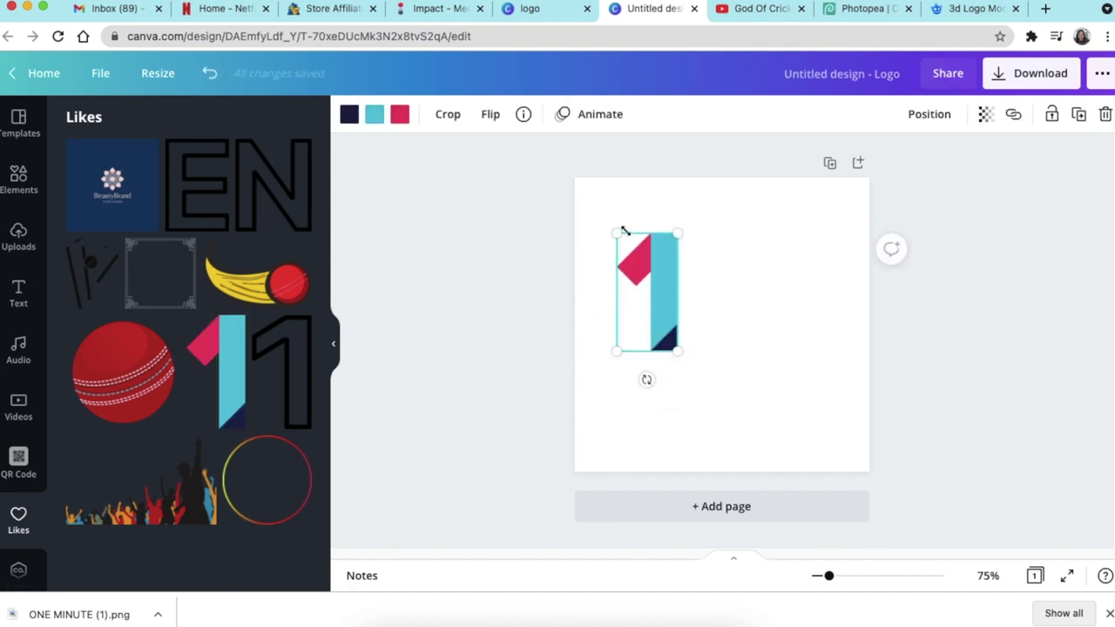
drag(616, 232, 575, 207)
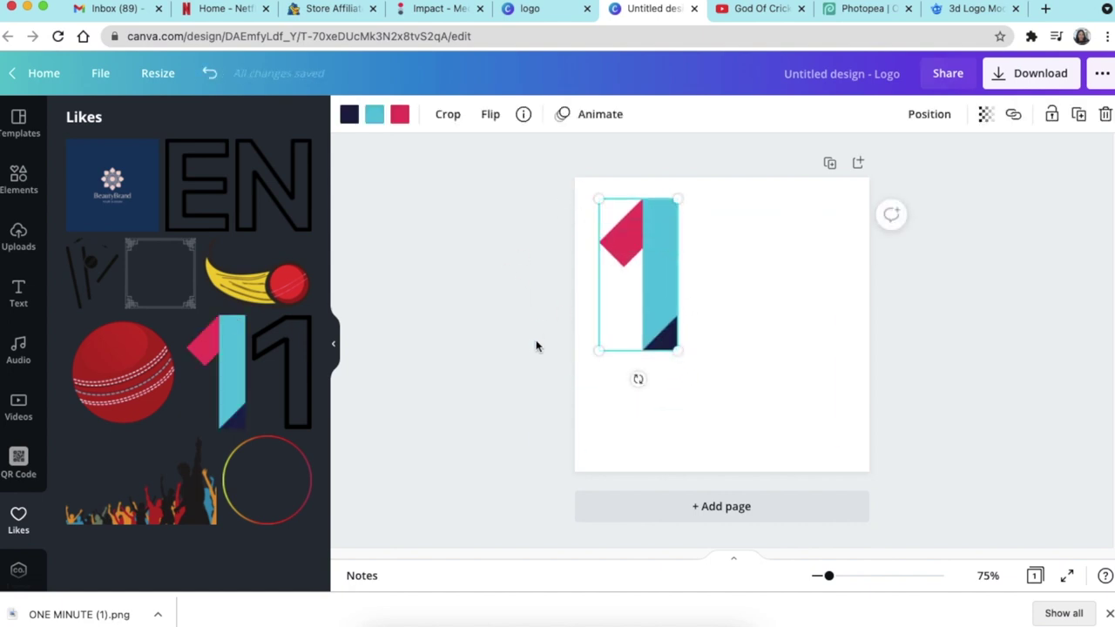
click(231, 327)
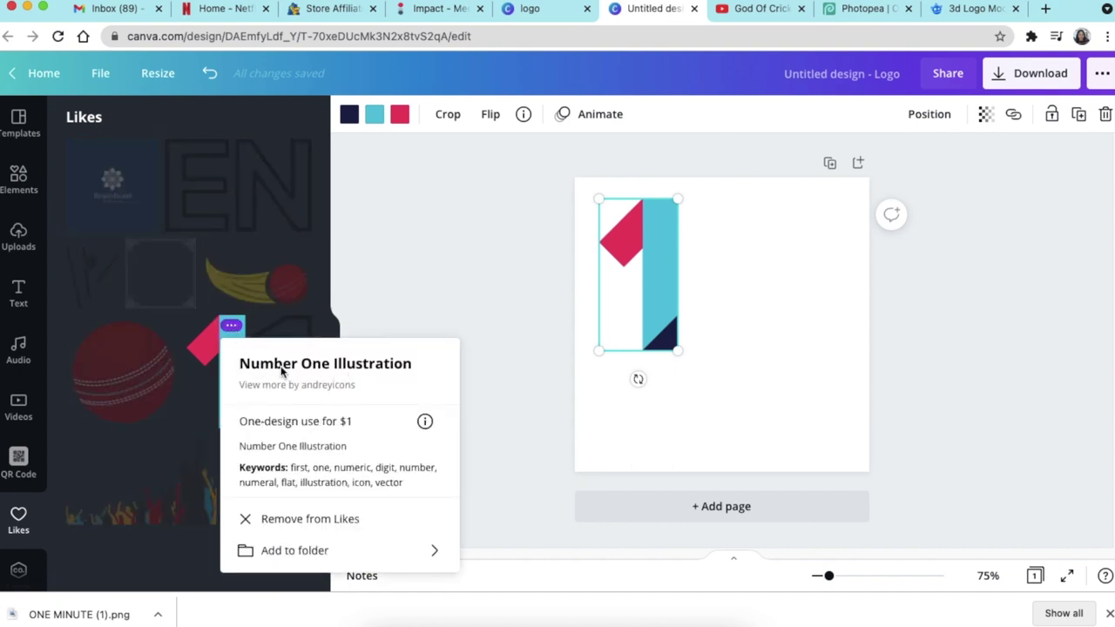
click(431, 260)
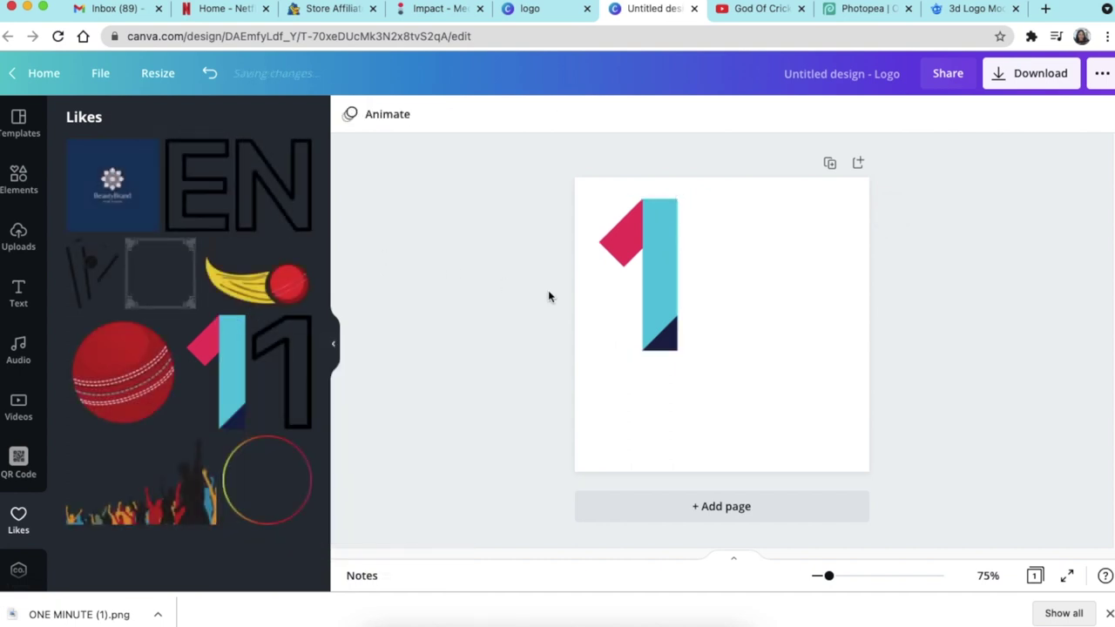
- Enlarge the number one illustration further and position it in the left half of the page, vertically near the middle
click(658, 335)
drag(684, 358, 712, 398)
drag(676, 308, 669, 325)
click(512, 283)
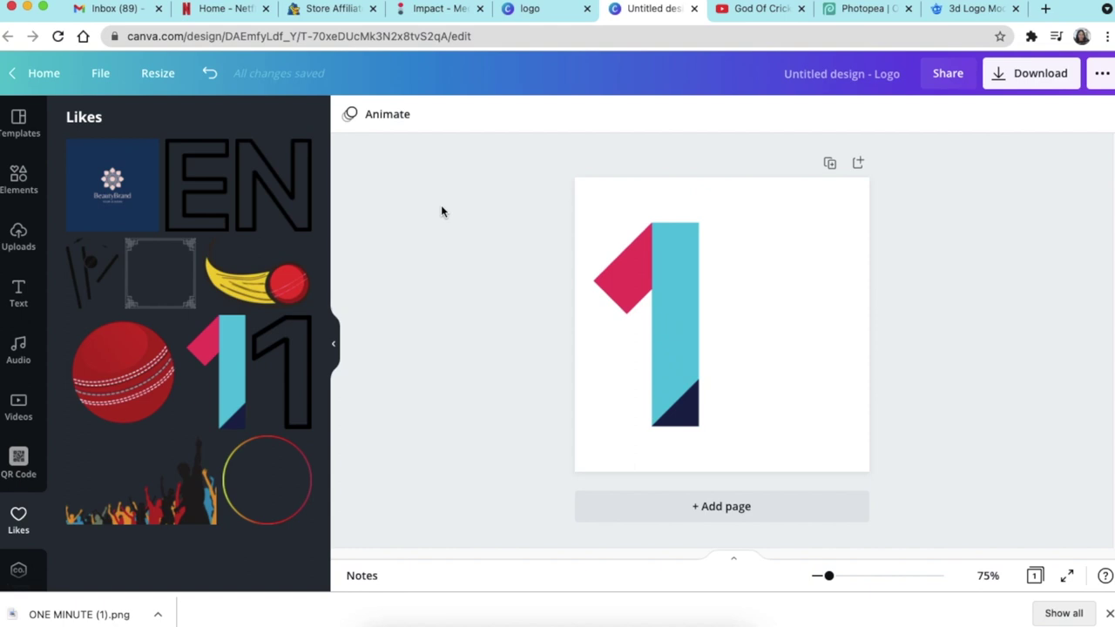
- Add a square and reshape it into a horizontal bar running from the number one's navy base to the page's right edge
key(r)
drag(715, 209, 709, 400)
mouse_move(840, 422)
mouse_down()
mouse_move(752, 413)
mouse_move(818, 425)
mouse_up()
drag(719, 411, 811, 399)
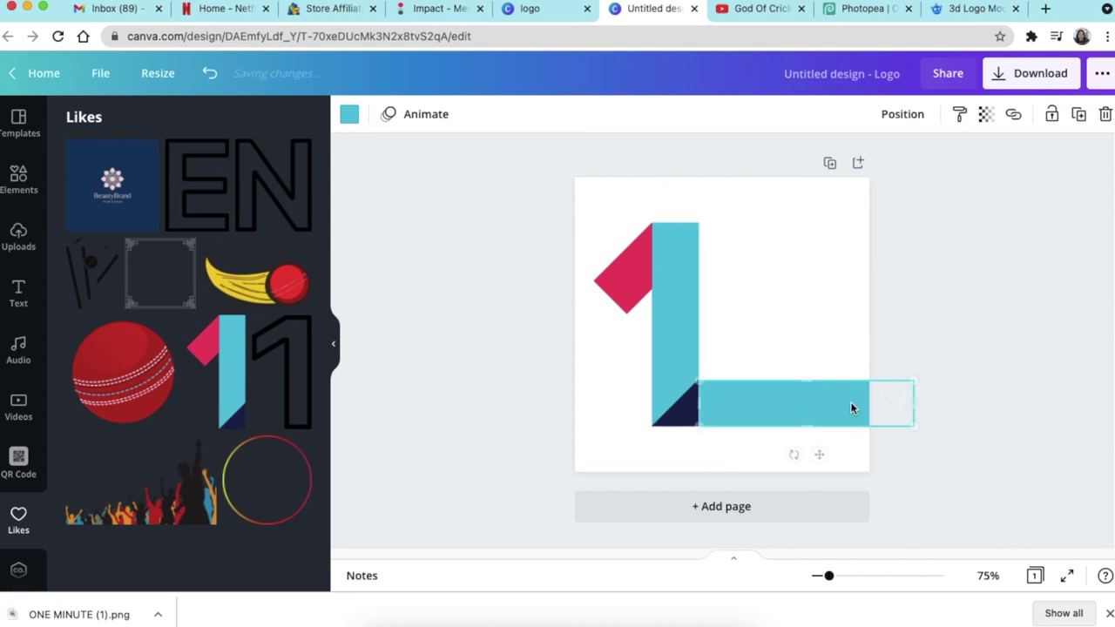
drag(911, 404, 862, 400)
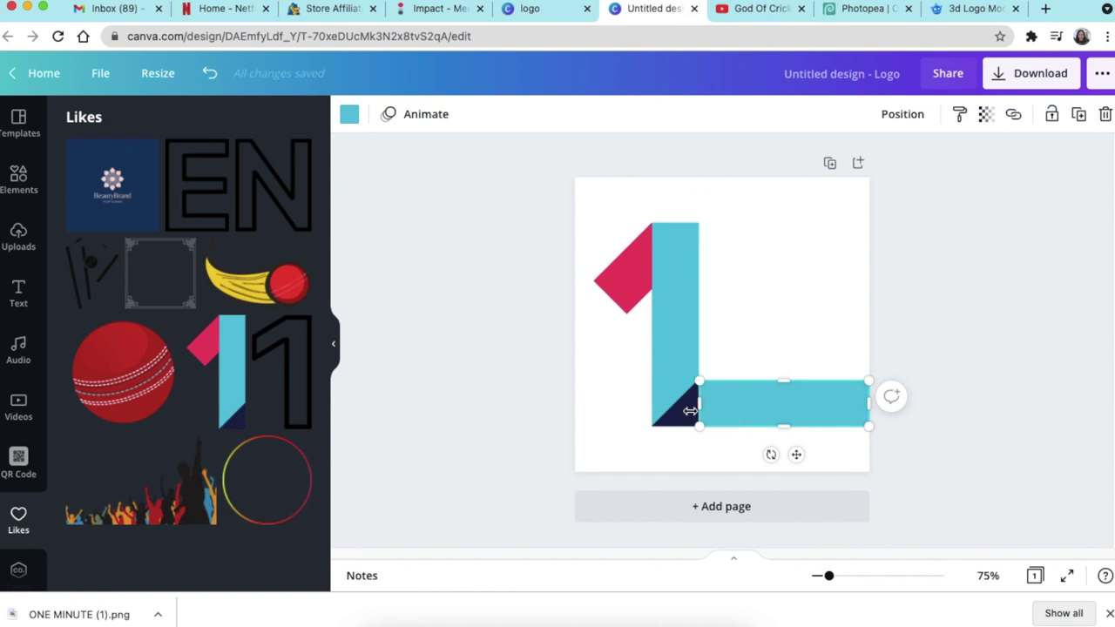
- Shift the number one and the bar slightly left, and recolour the bar with the document's dark navy
drag(674, 357, 665, 357)
drag(763, 411, 756, 407)
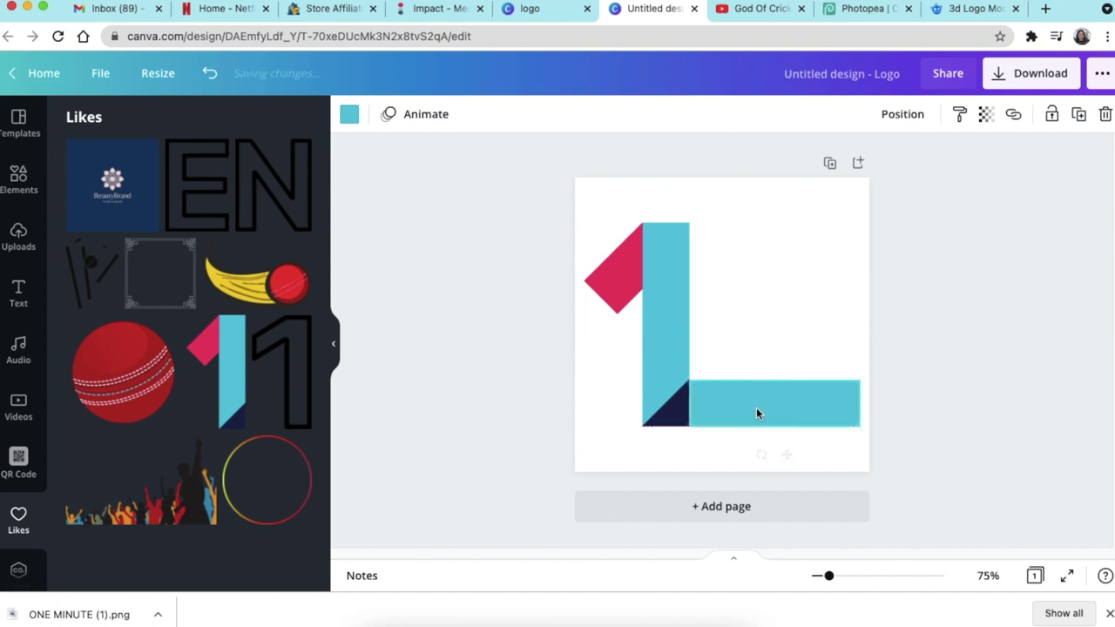
click(349, 114)
click(122, 194)
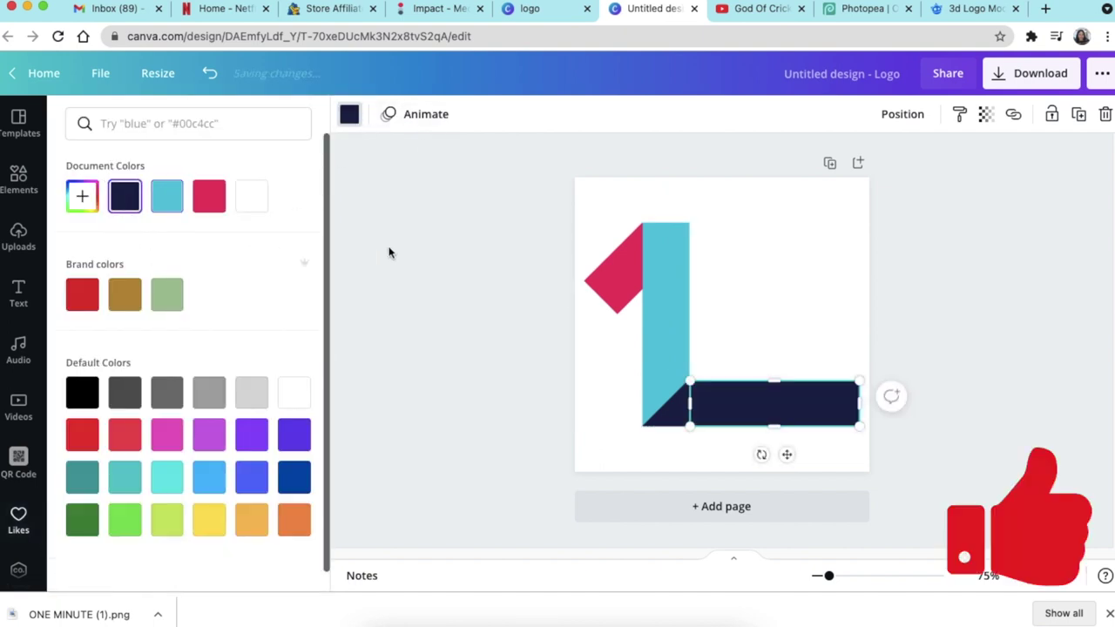
click(488, 297)
- Nudge the navy bar slightly left so it overlaps the navy corner of the number one without a gap
click(746, 396)
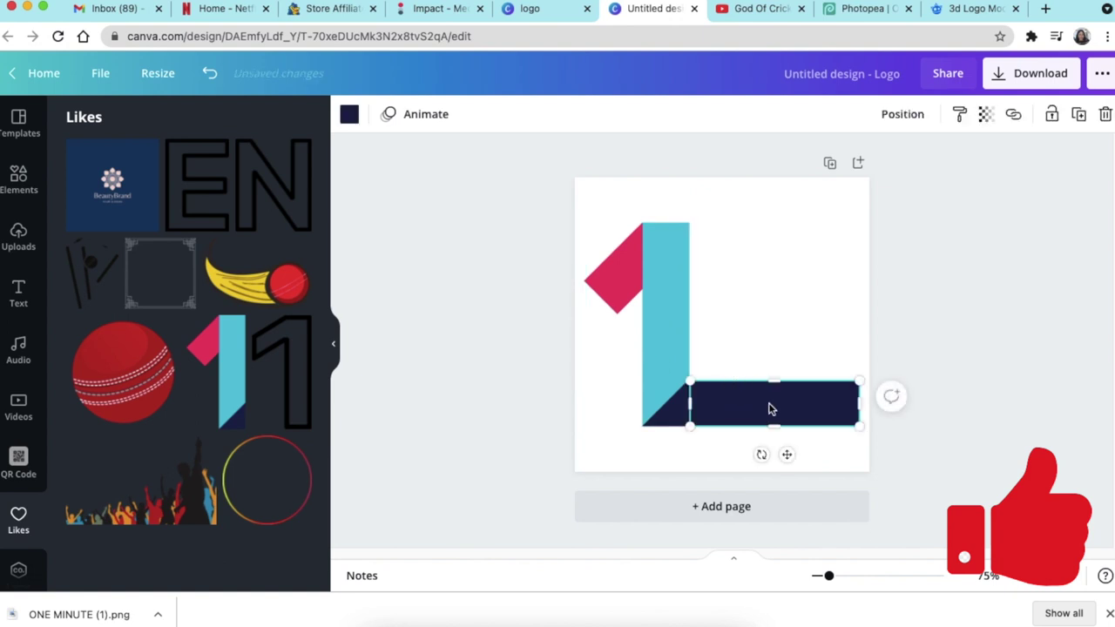
key(Left)
key(Left)
key(Left)
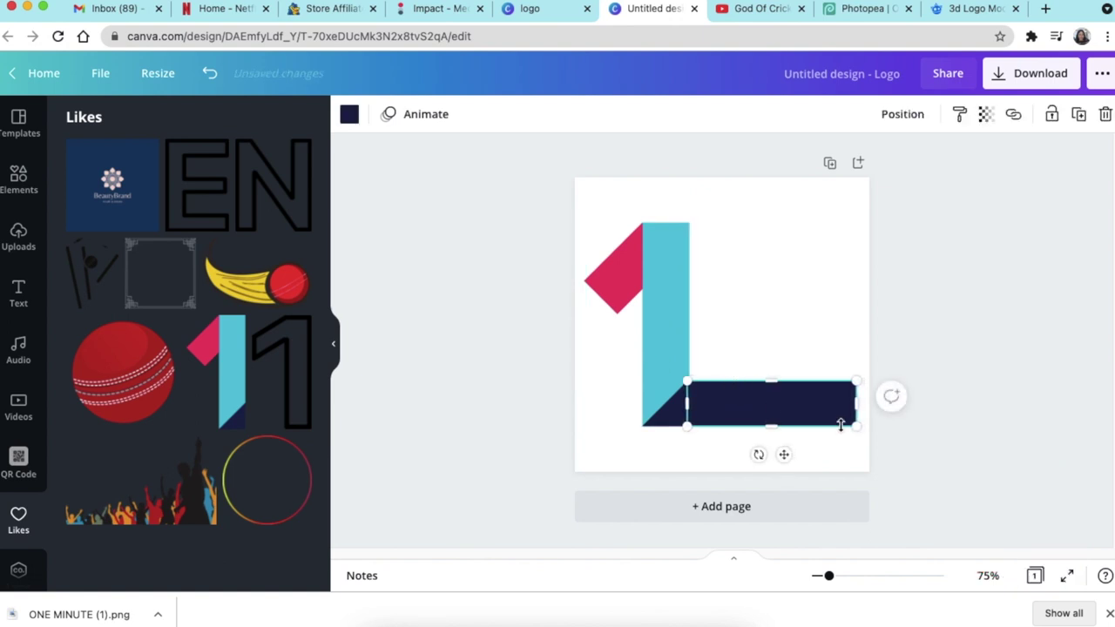
click(557, 356)
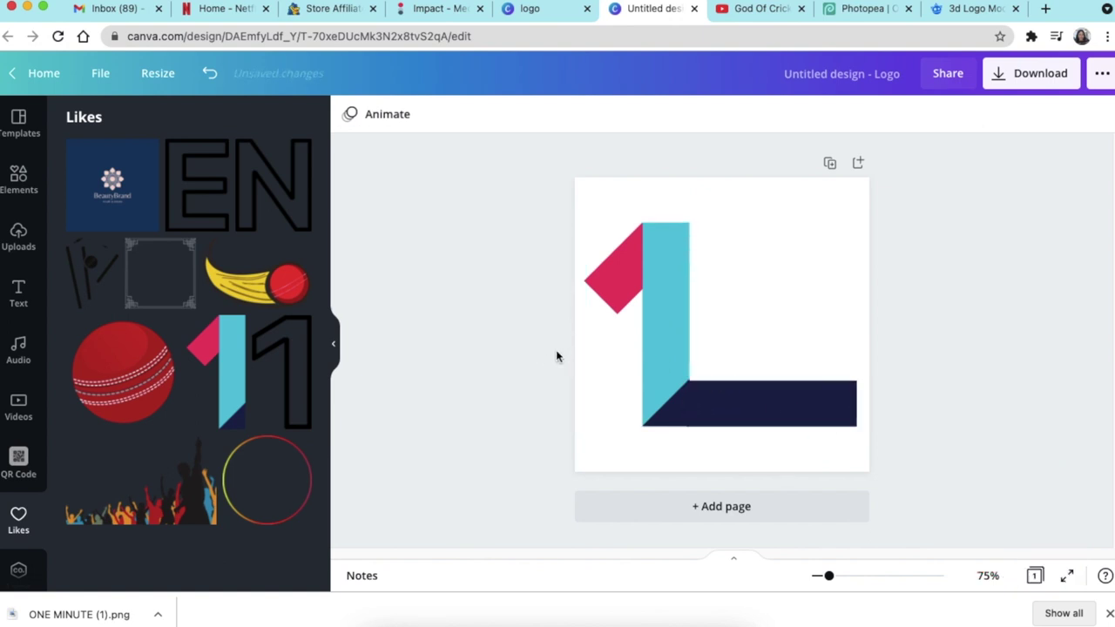
- Try adjusting the navy bar's height by its upper edge to line up with the number one's corner
click(784, 400)
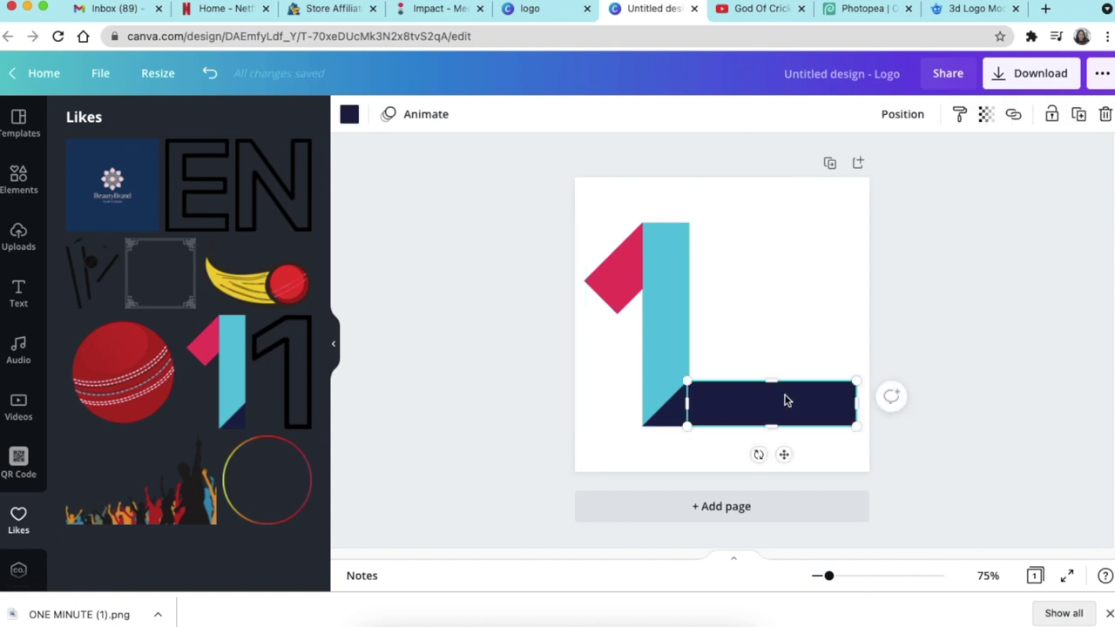
drag(773, 380, 627, 369)
click(525, 376)
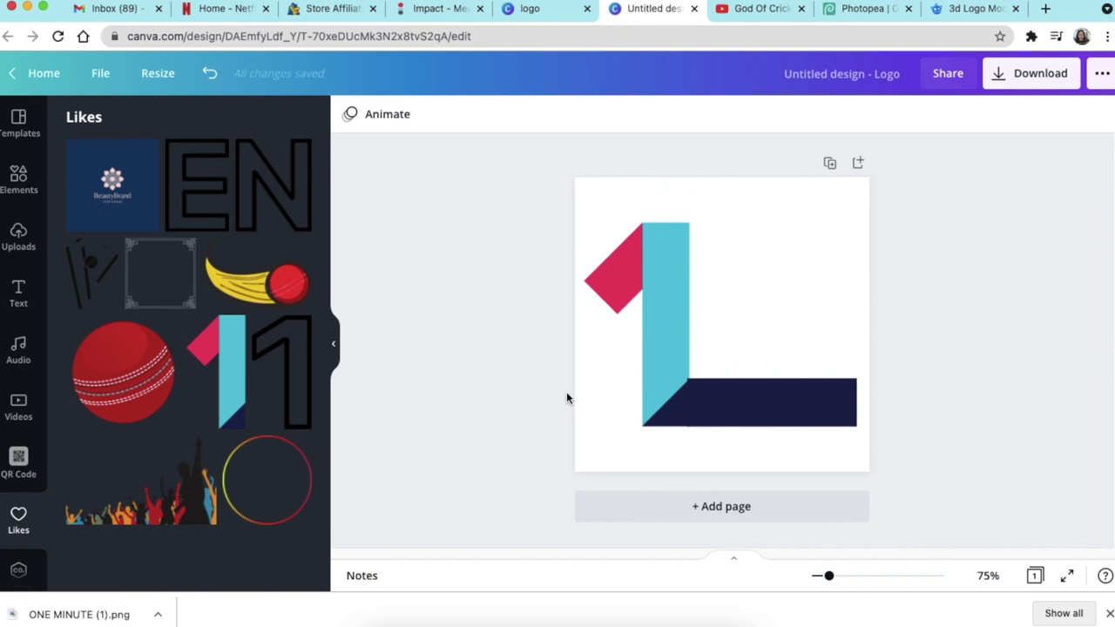
click(739, 403)
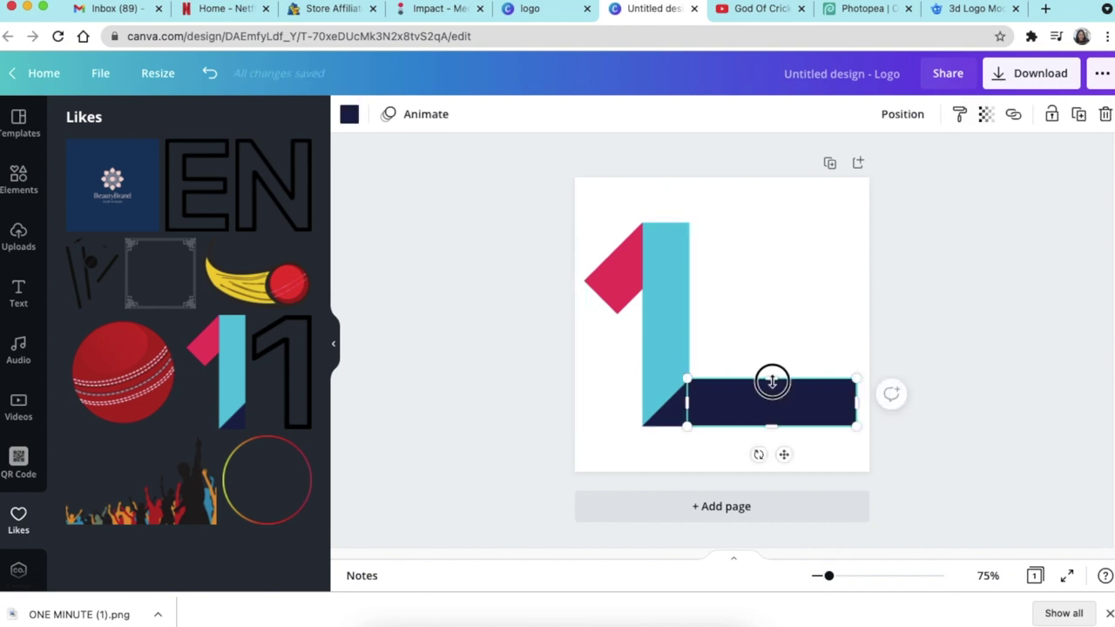
drag(772, 383, 770, 383)
click(509, 390)
key(ctrl+z)
click(751, 258)
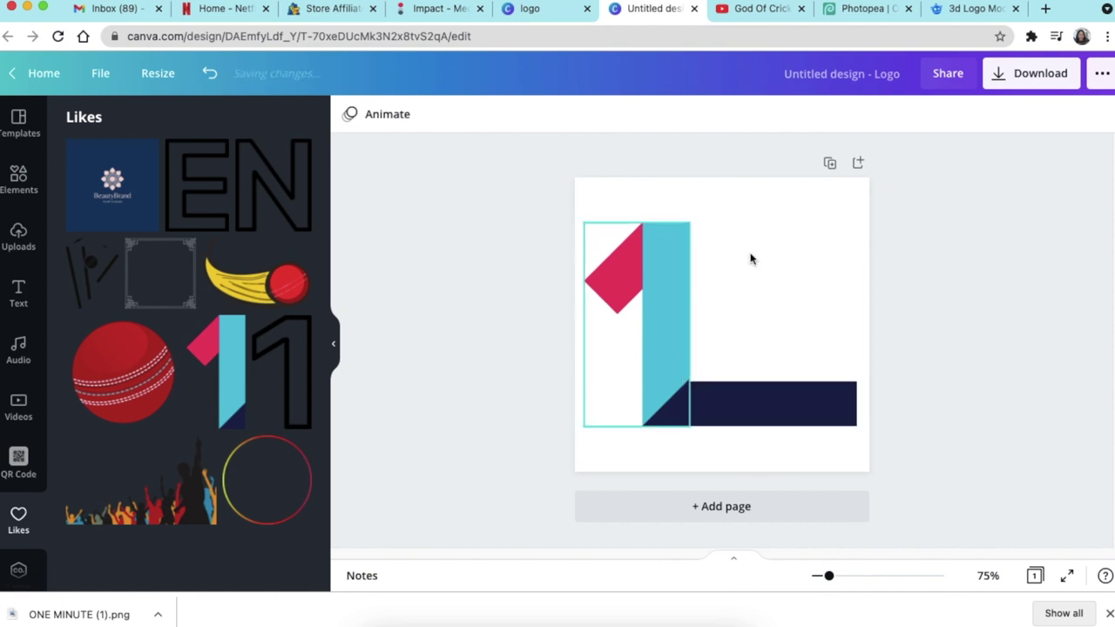
click(729, 389)
click(902, 114)
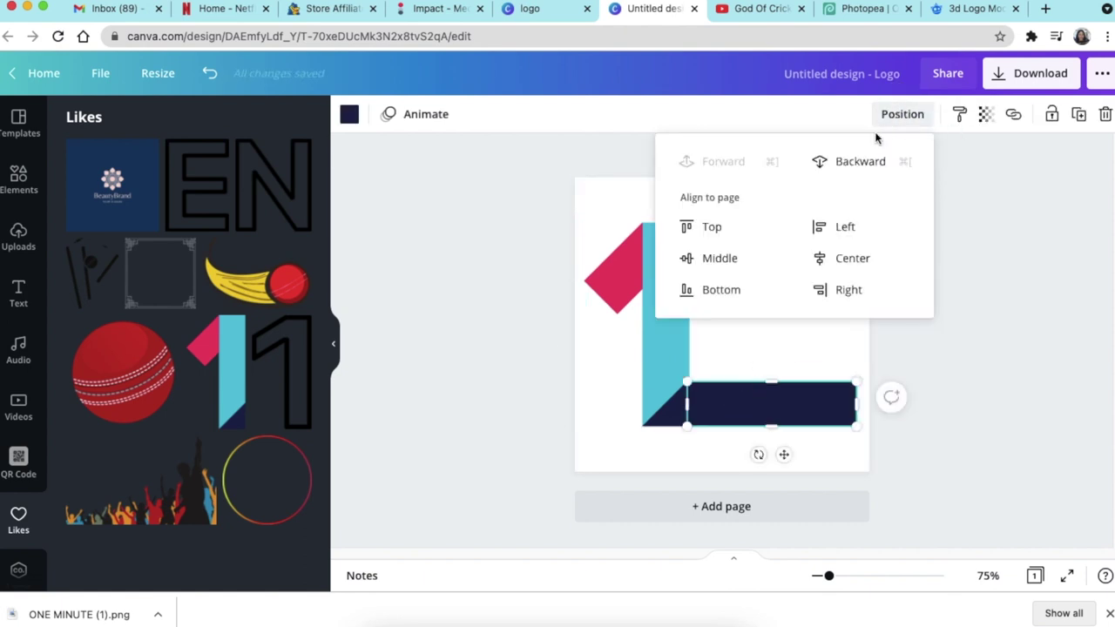
click(529, 399)
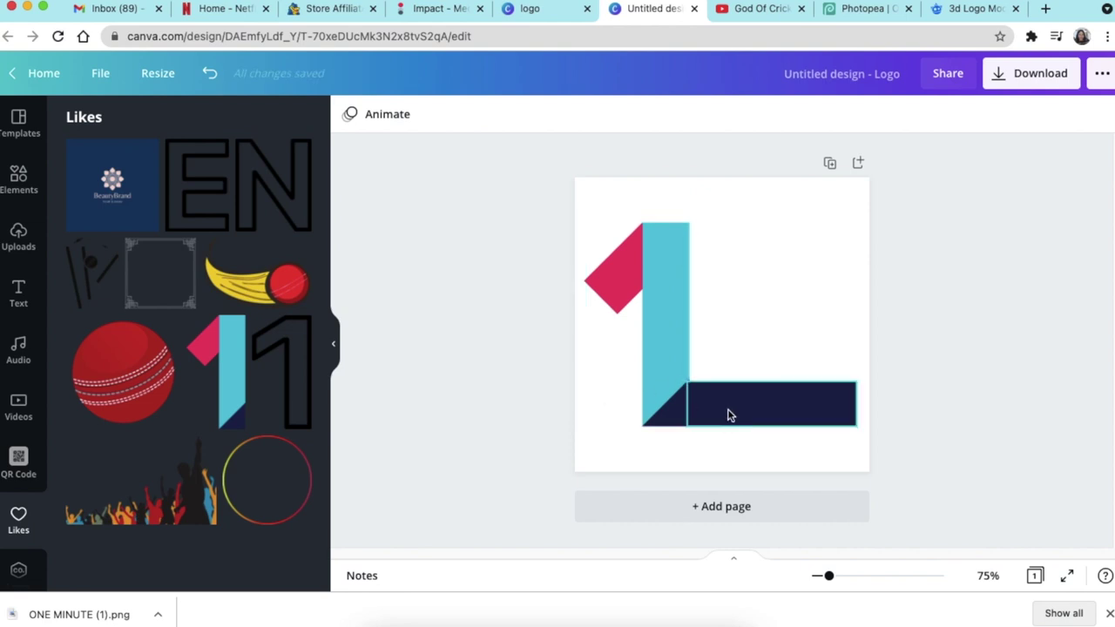
- Raise the navy bar's upper edge slightly so it meets the tip of the number one's navy corner
click(730, 416)
drag(775, 380, 774, 378)
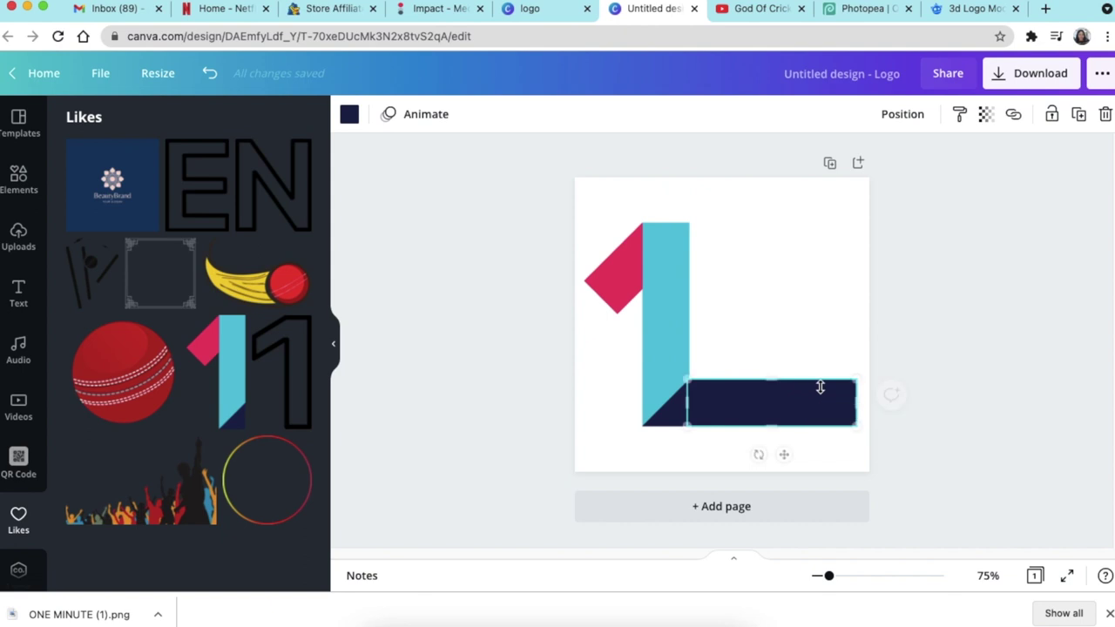
click(936, 436)
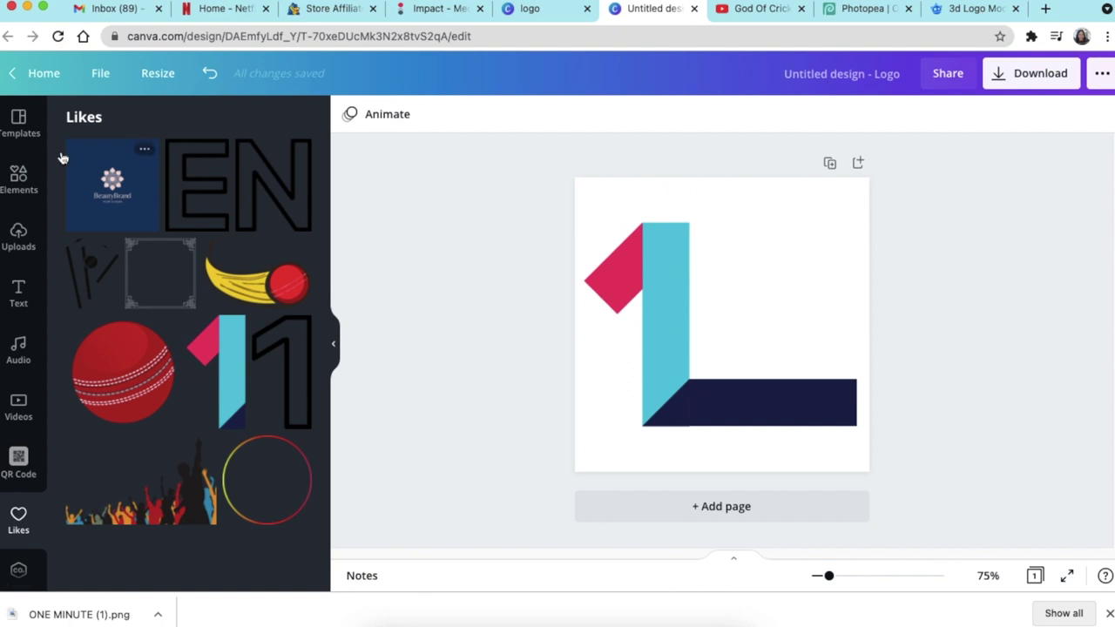
- Search the elements library for "CROWD" and limit the results to graphics
click(17, 174)
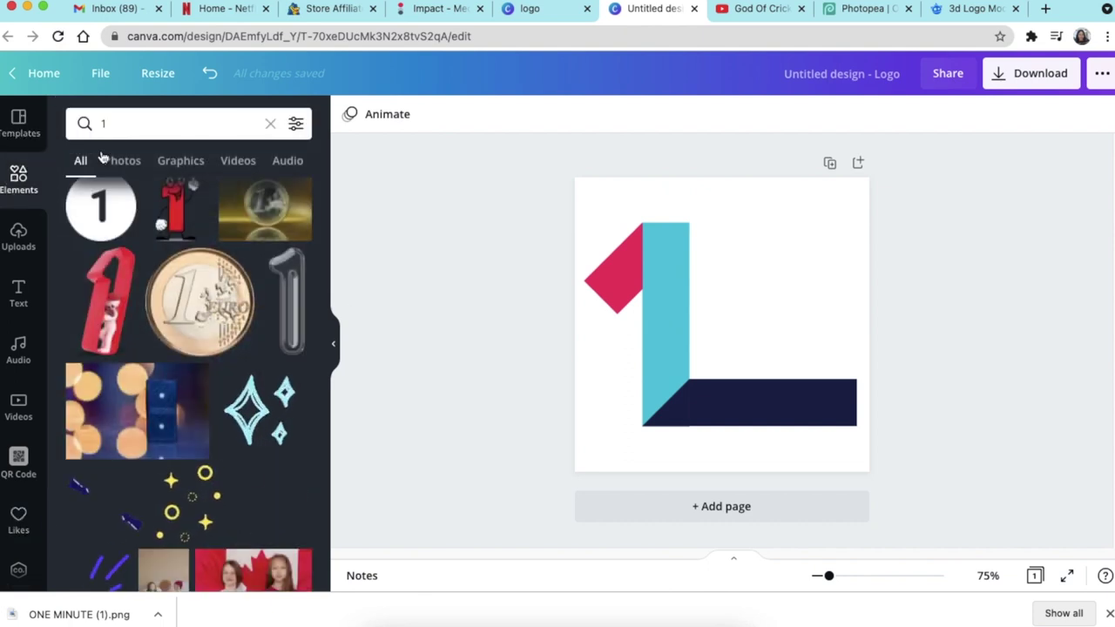
click(137, 123)
text(CRO)
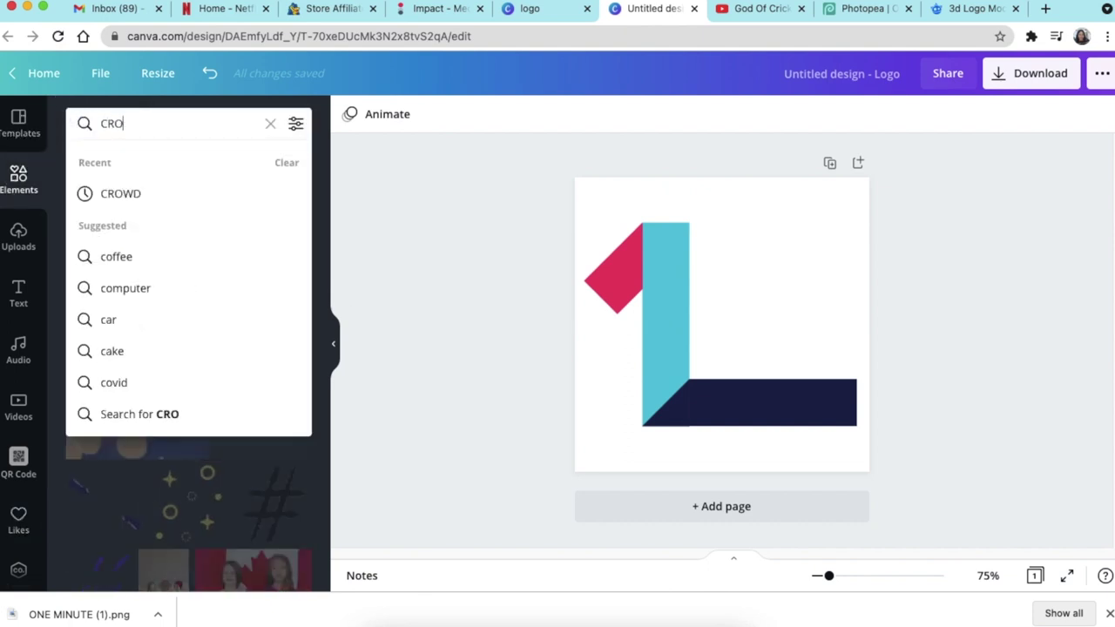
text(WD)
key(Return)
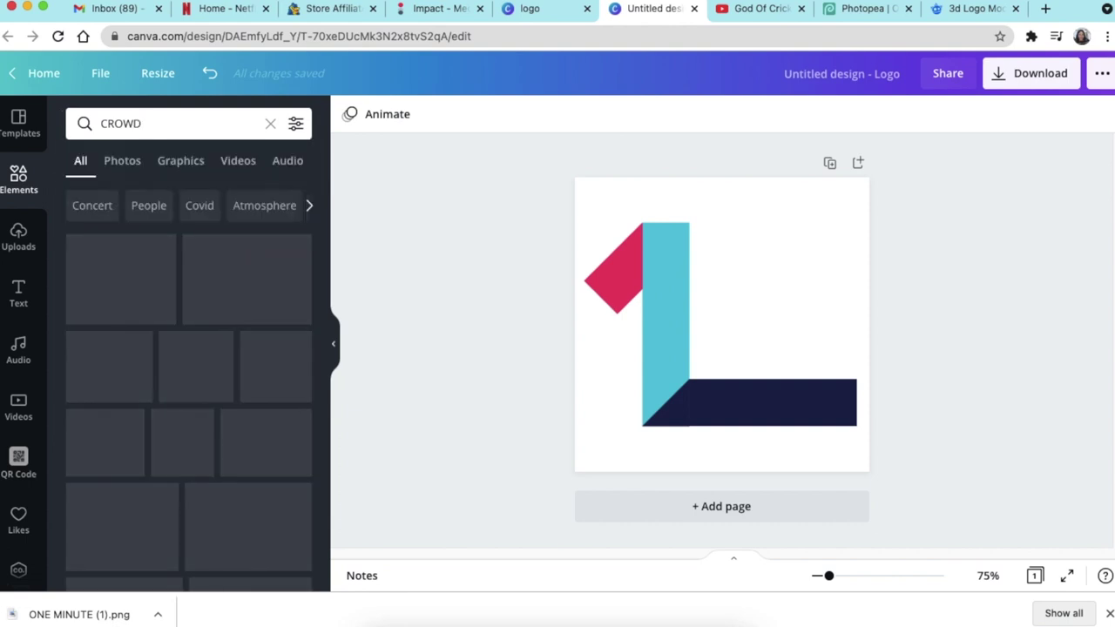
click(180, 161)
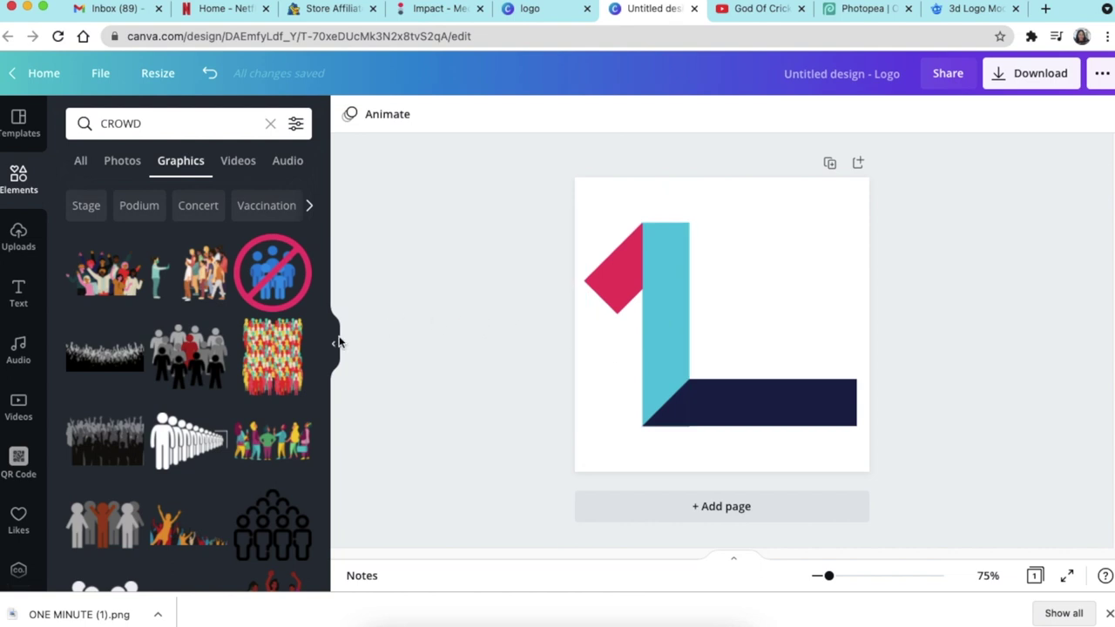
- Add the colourful cheering crowd silhouette on top of the navy bar and enlarge it to span the bar's free length
scroll(170, 391, down, 8)
scroll(170, 391, down, 3)
drag(177, 328, 688, 372)
drag(793, 353, 797, 359)
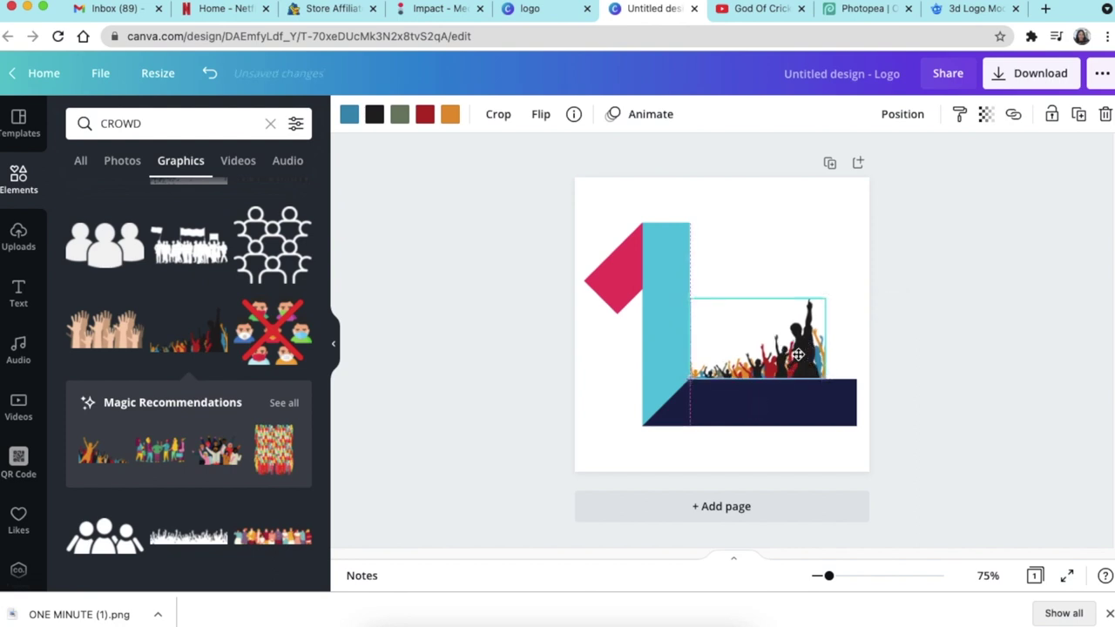
drag(833, 297, 856, 280)
click(903, 424)
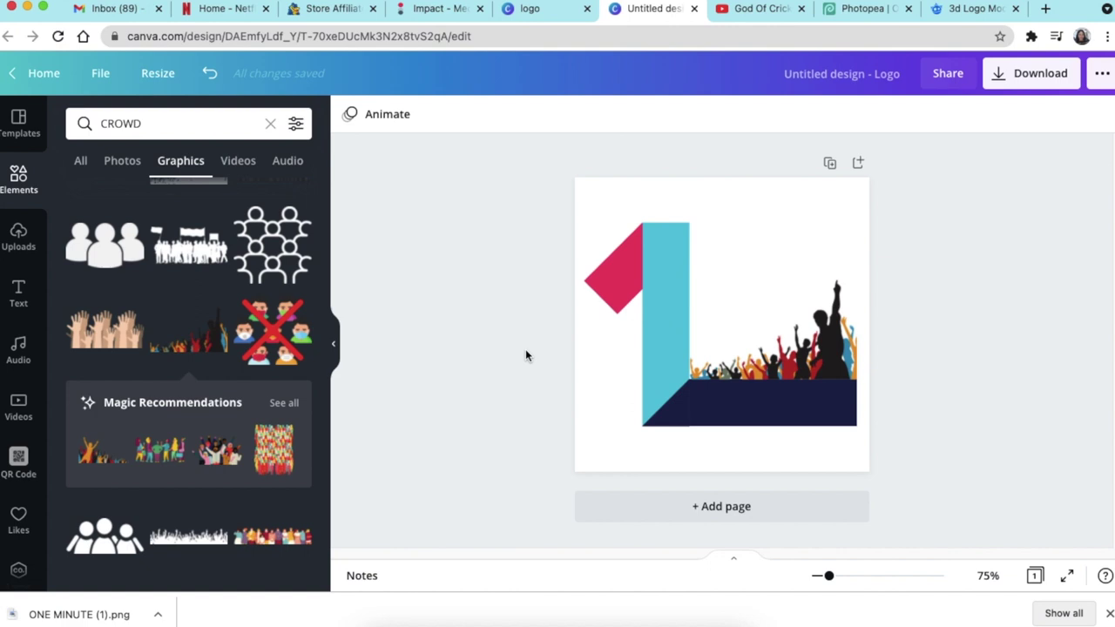
- Recolour the black figures of the crowd graphic with the medium grey default colour
click(815, 366)
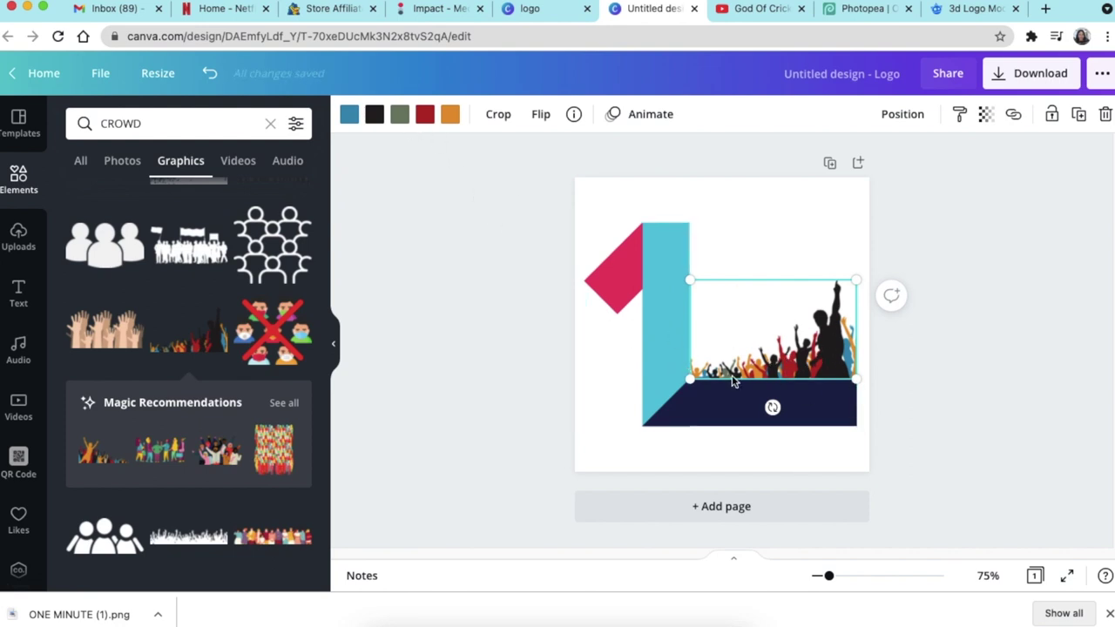
click(507, 328)
key(ctrl+z)
click(373, 116)
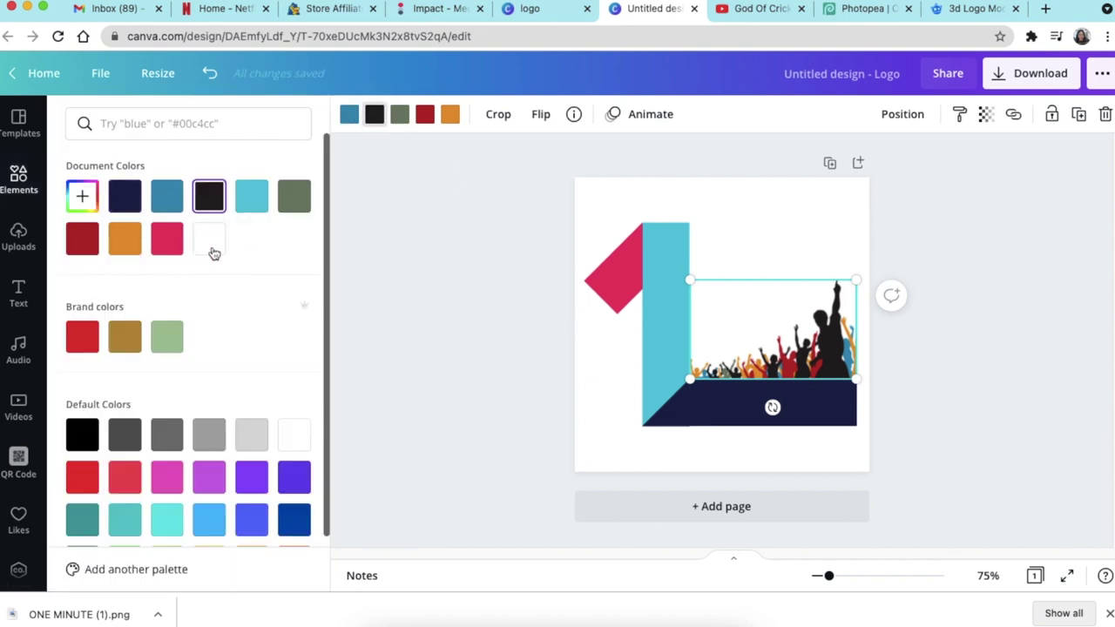
click(210, 438)
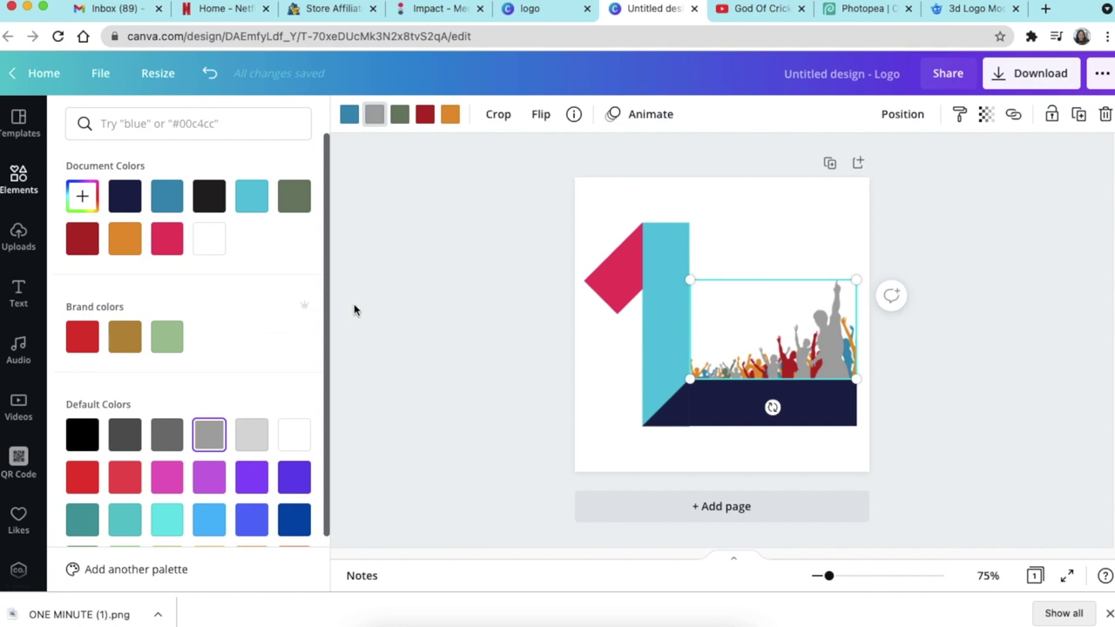
click(448, 309)
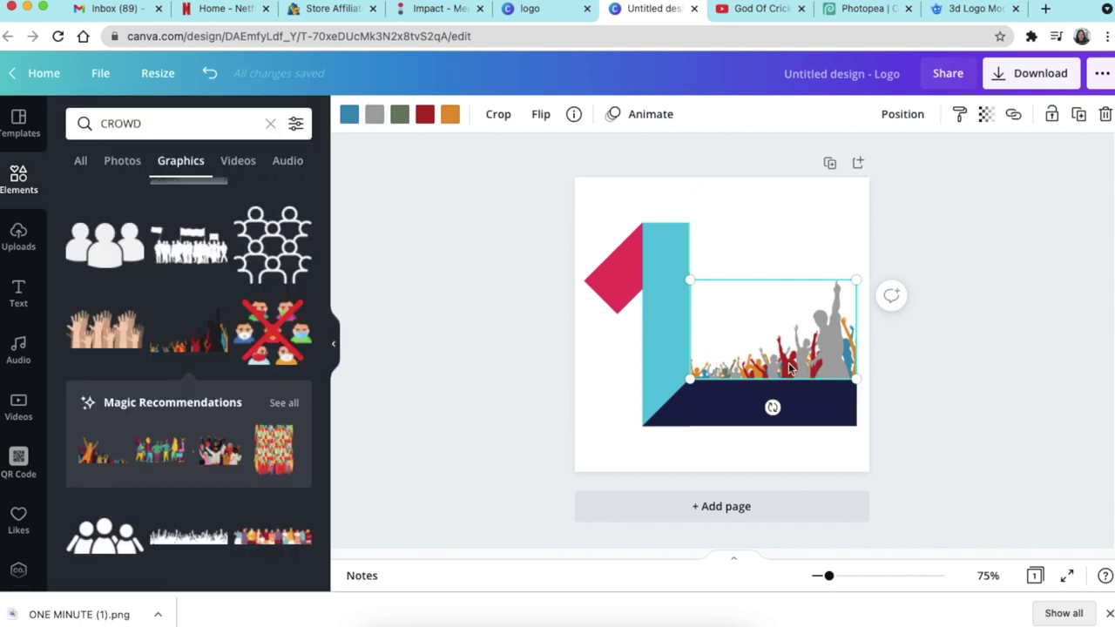
- Recolour the pink part of the number one with the document's dark red
click(624, 279)
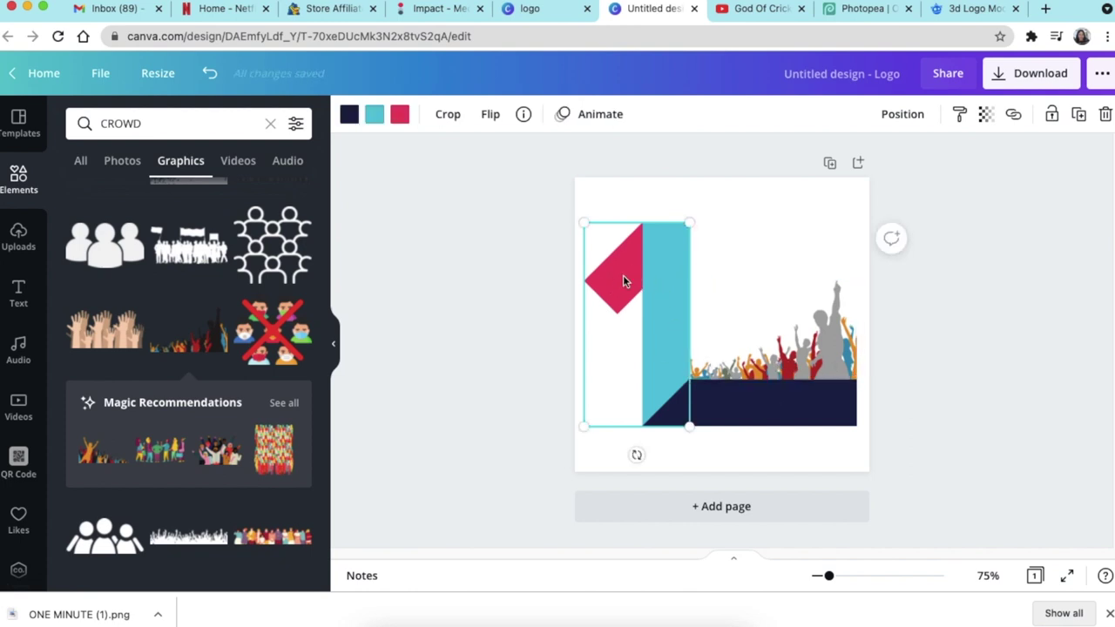
click(400, 115)
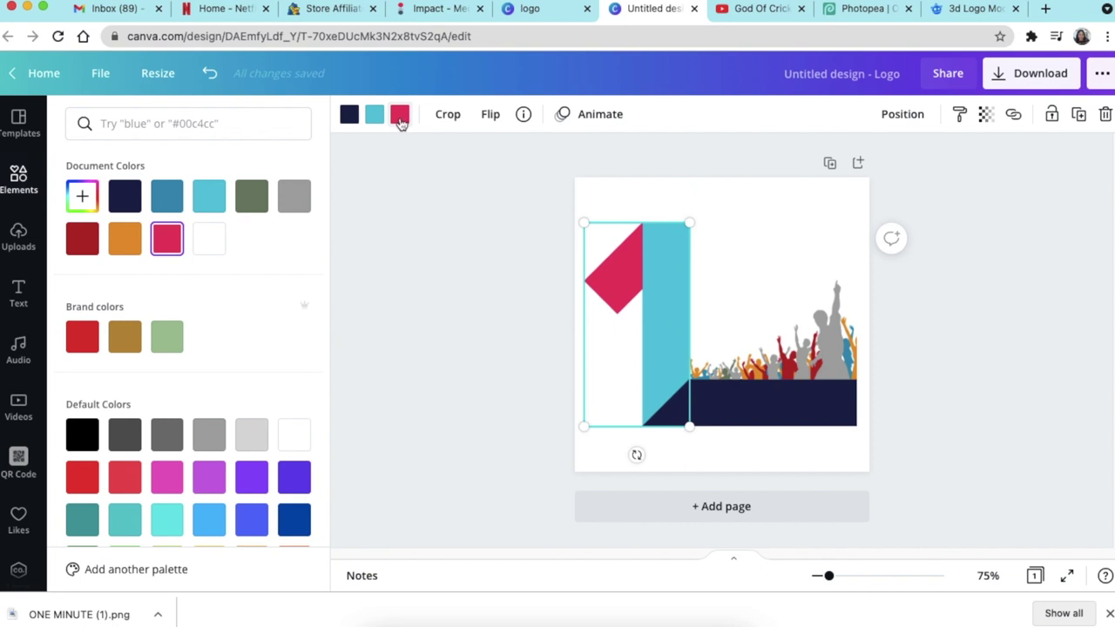
click(81, 238)
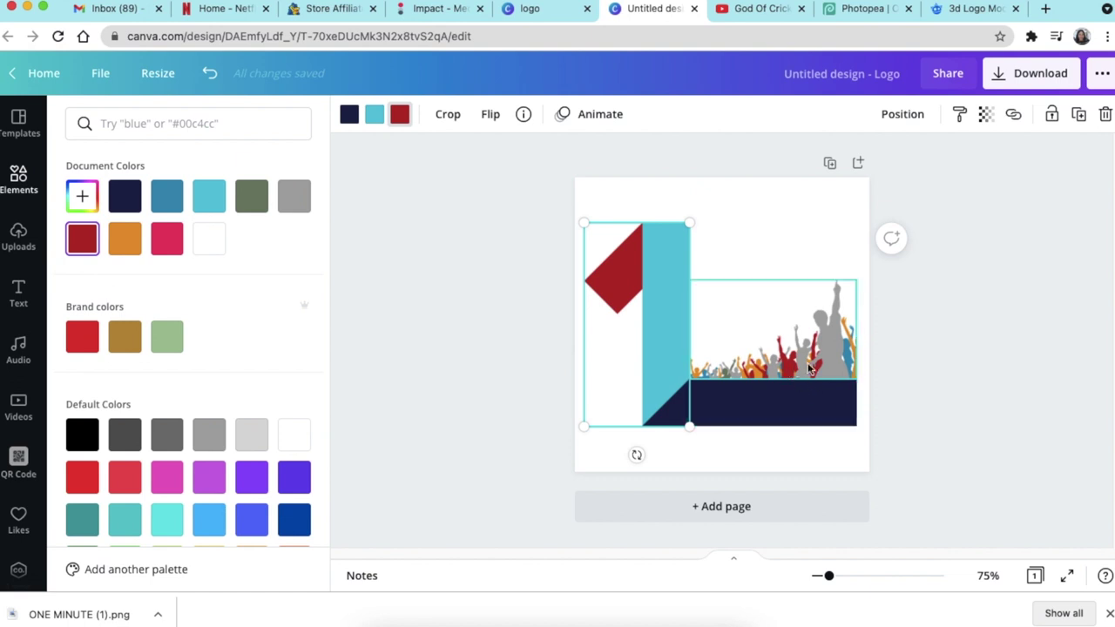
key(Escape)
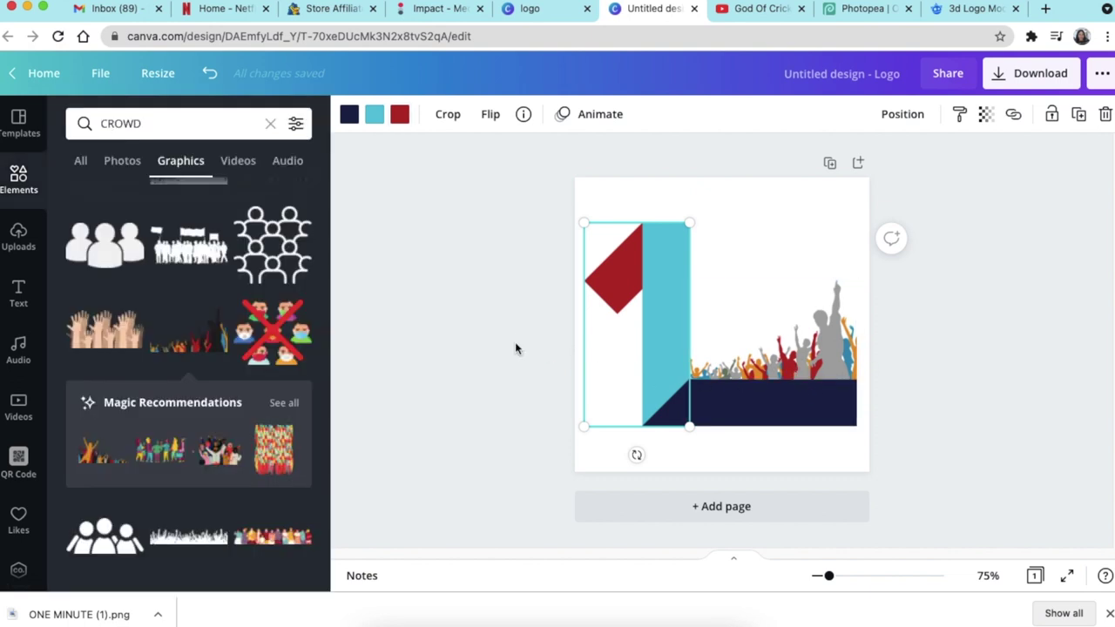
key(Escape)
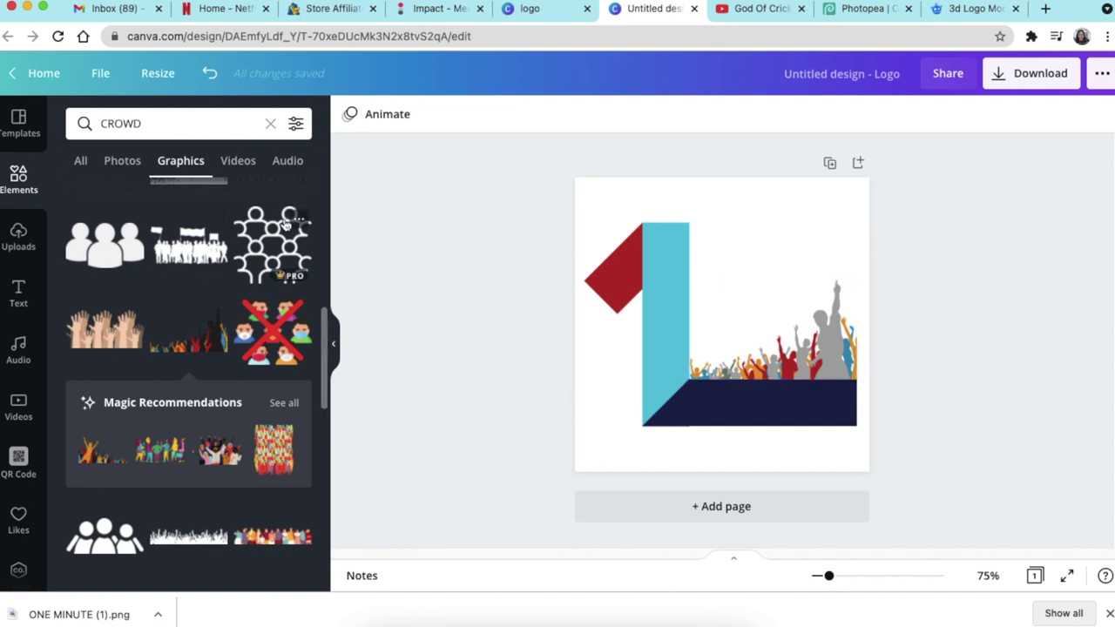
- Add the recently used red cricket ball, shrink it and place it just above the tallest crowd figure's raised hand
click(270, 123)
drag(176, 251, 811, 261)
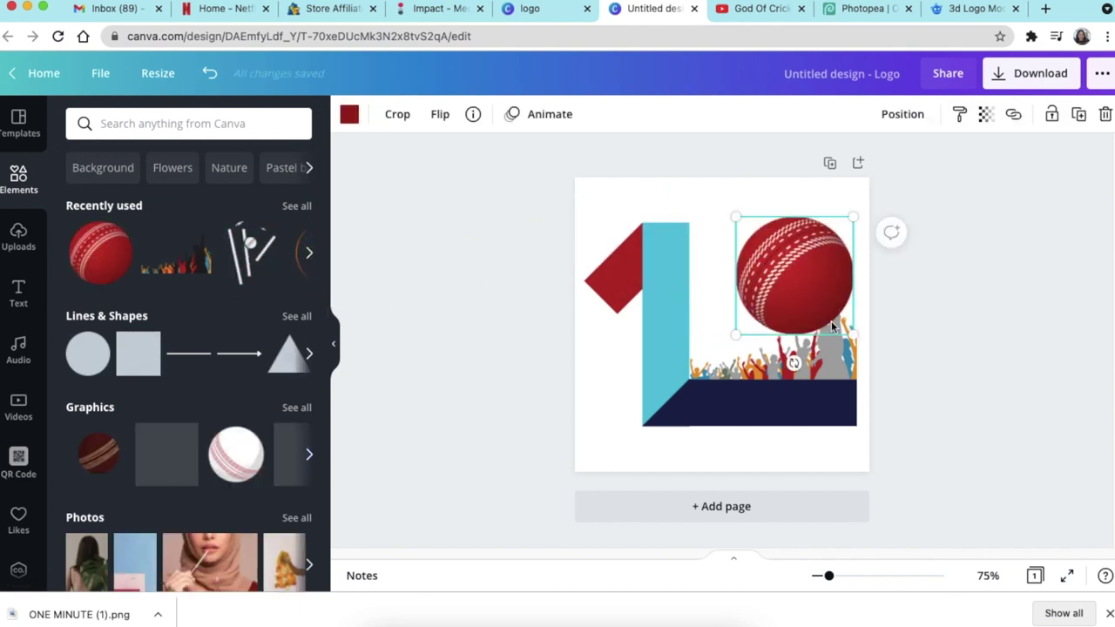
drag(855, 335, 842, 293)
click(924, 337)
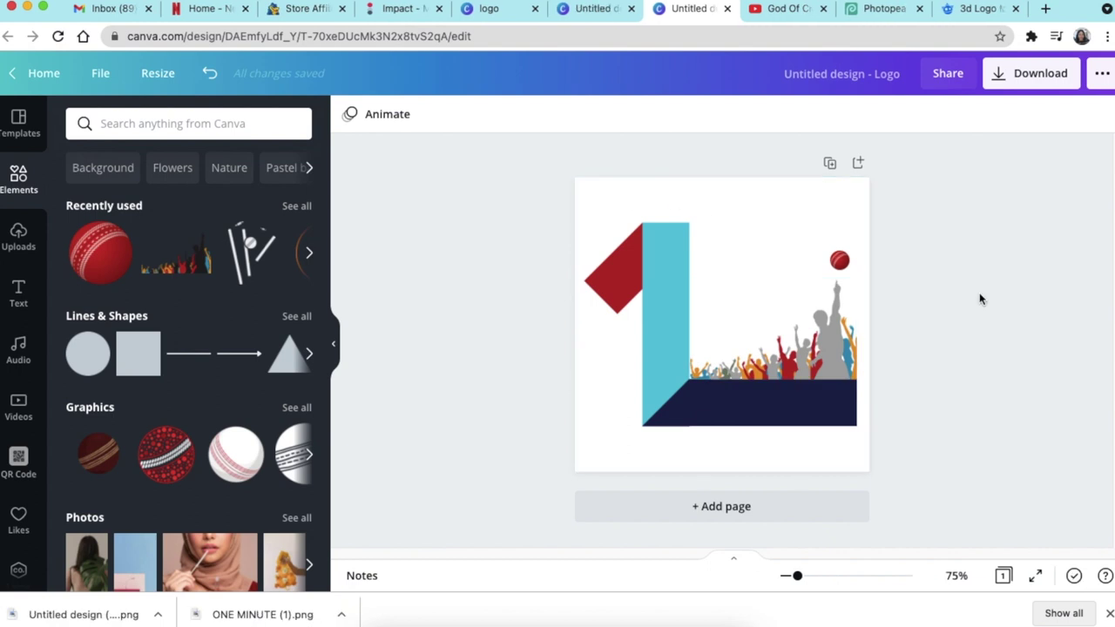
- Add a heading to the page reading "MINUTE CRICKET"
click(18, 296)
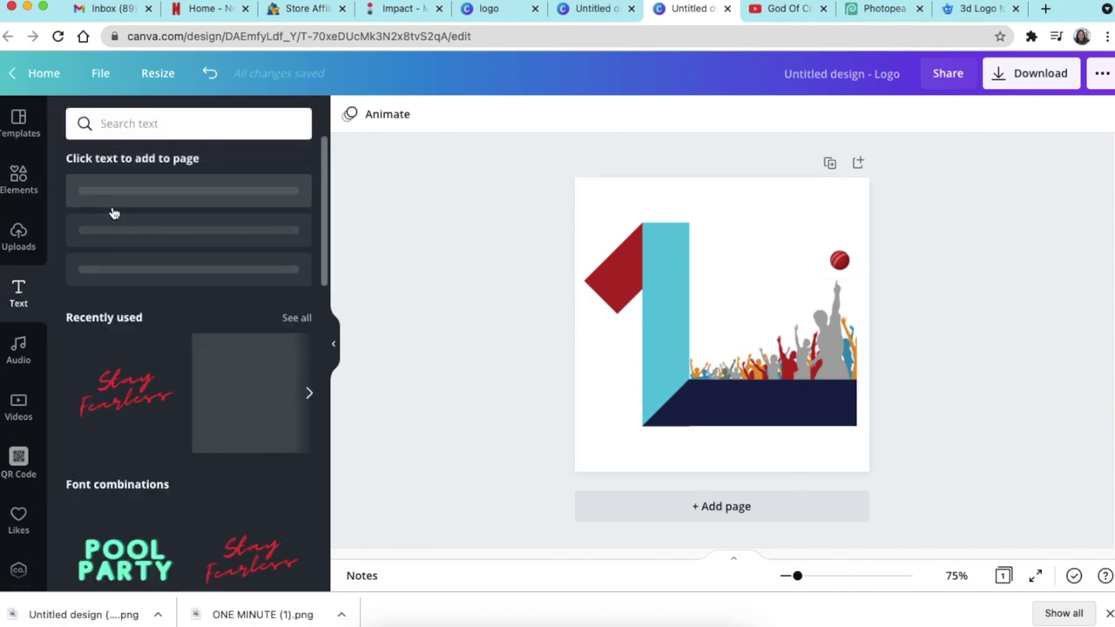
click(188, 197)
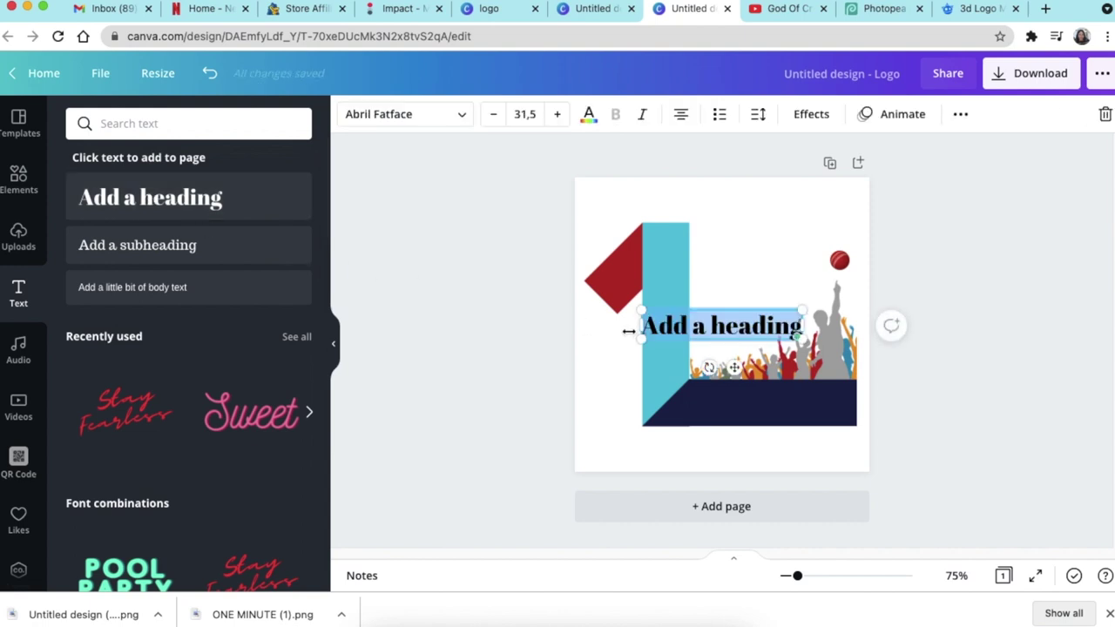
text(MINUTE)
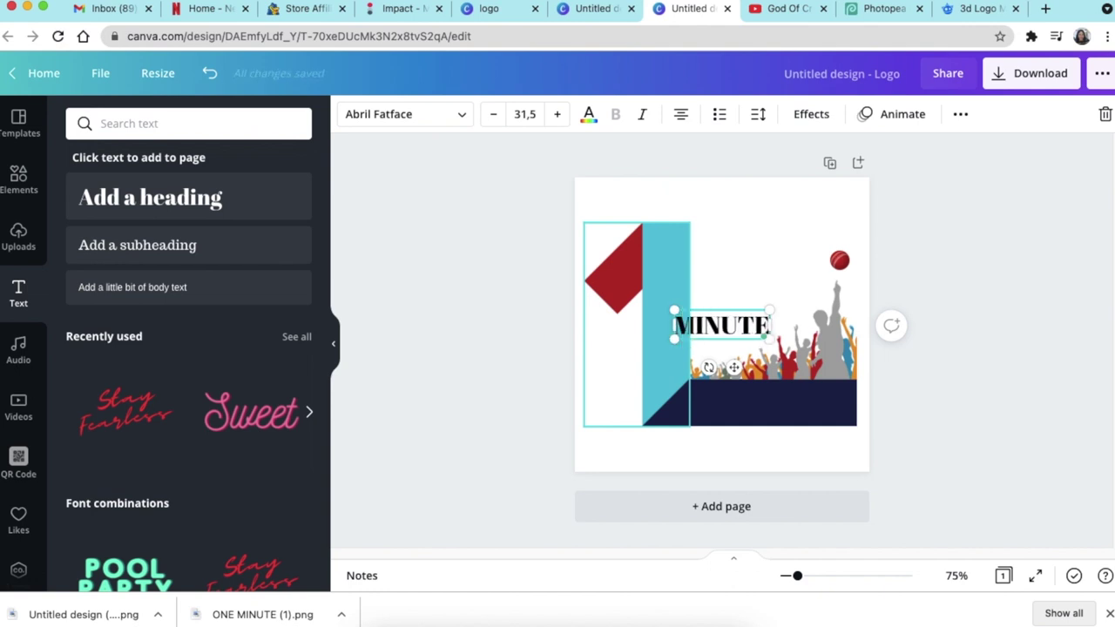
text( CRI)
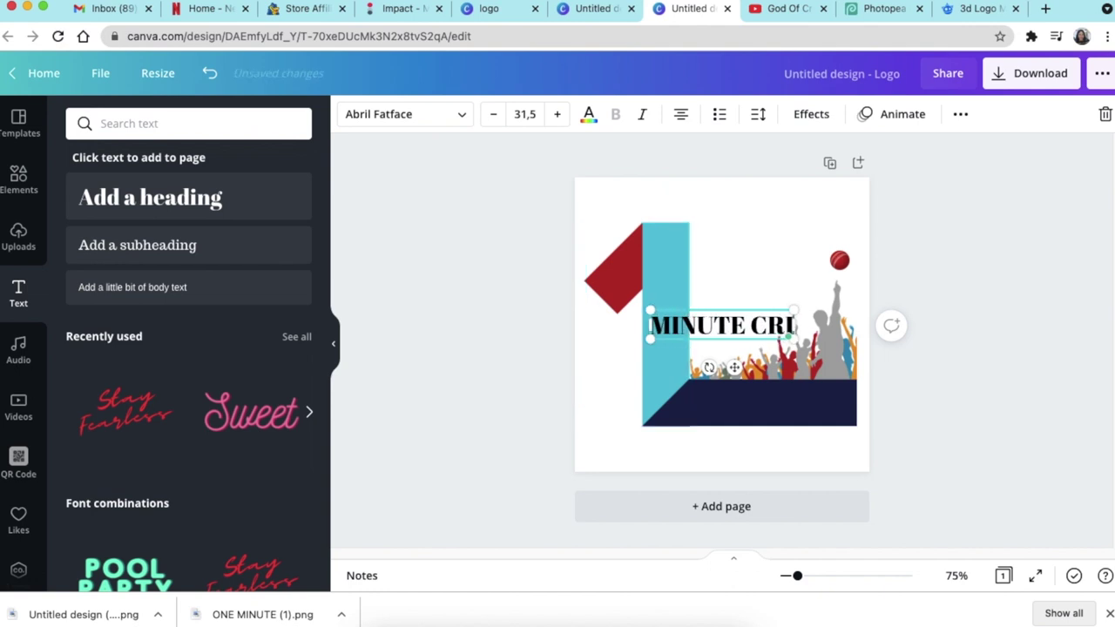
text(CKET)
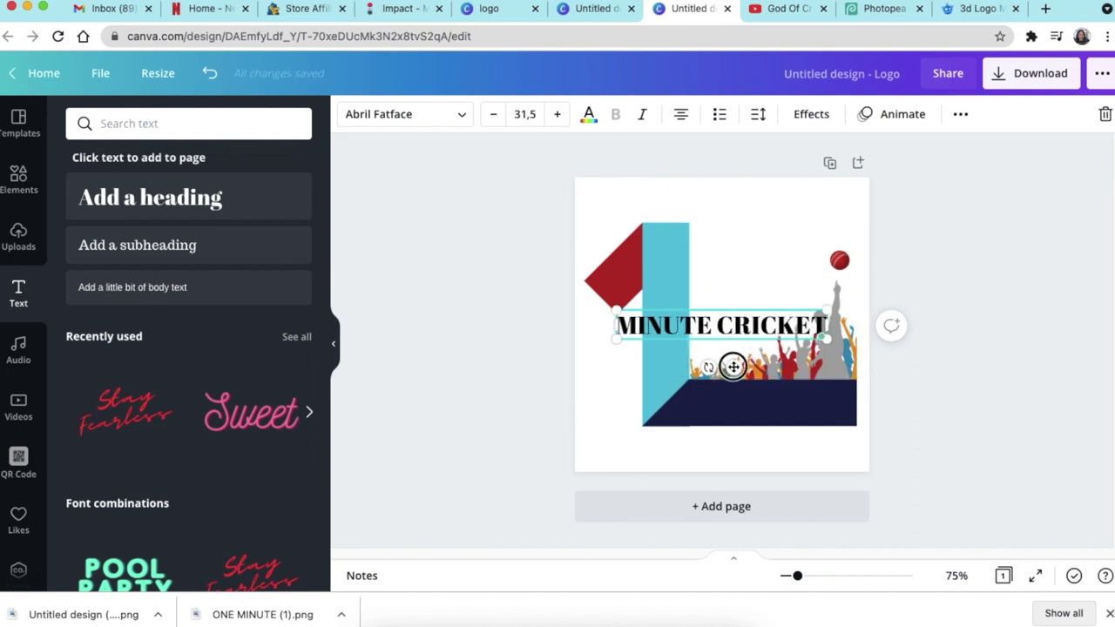
- Set the "MINUTE CRICKET" heading in Code Pro Bold and colour it with the document's grey
click(460, 117)
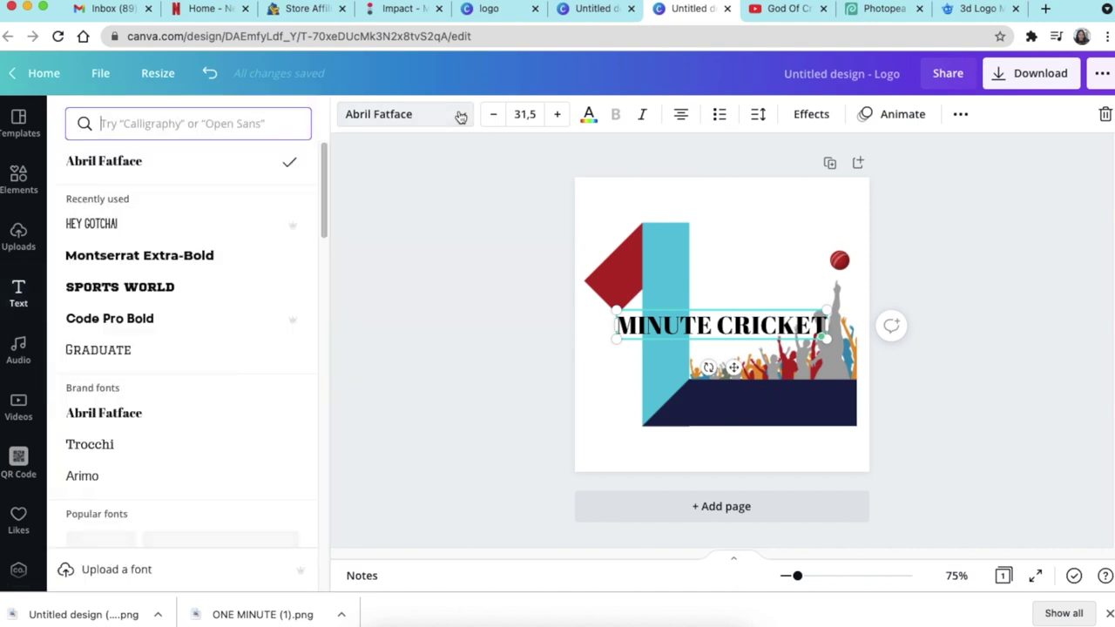
click(131, 319)
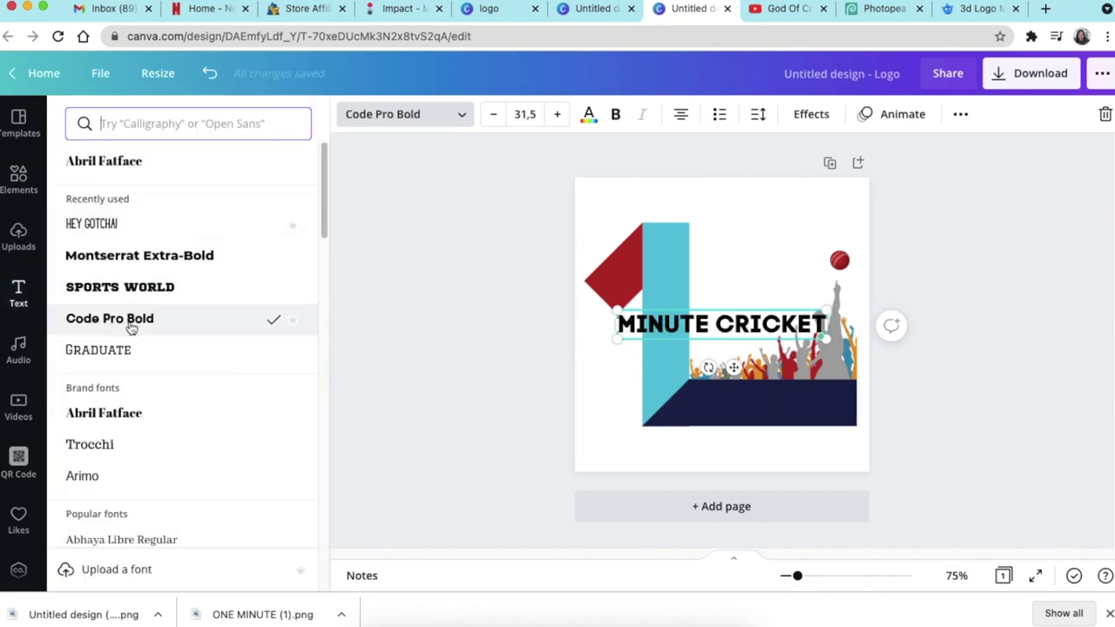
click(589, 118)
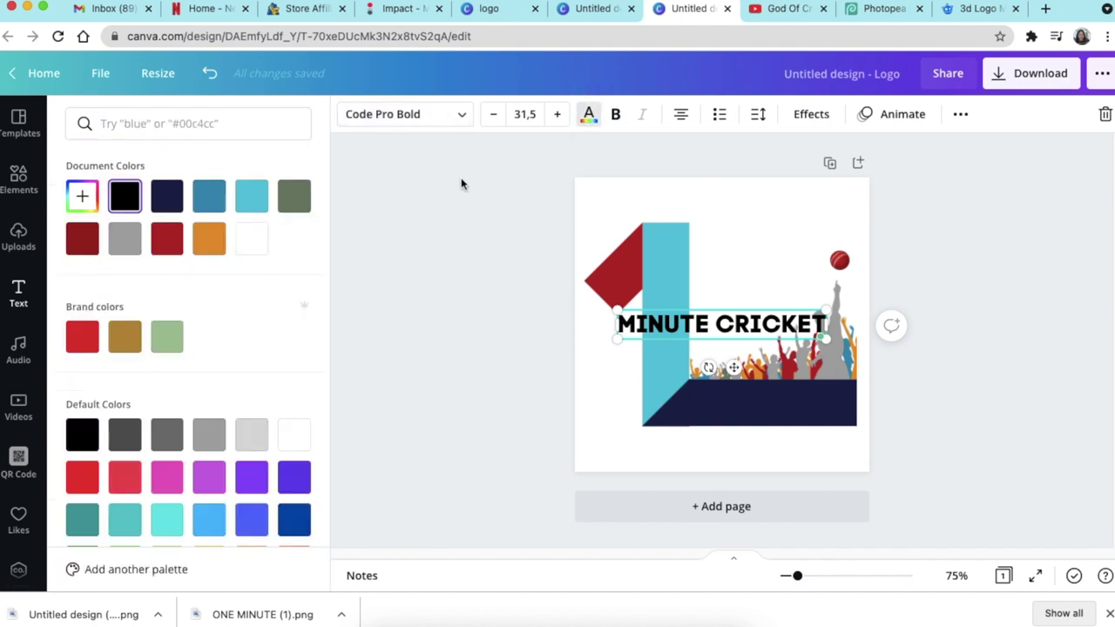
click(125, 239)
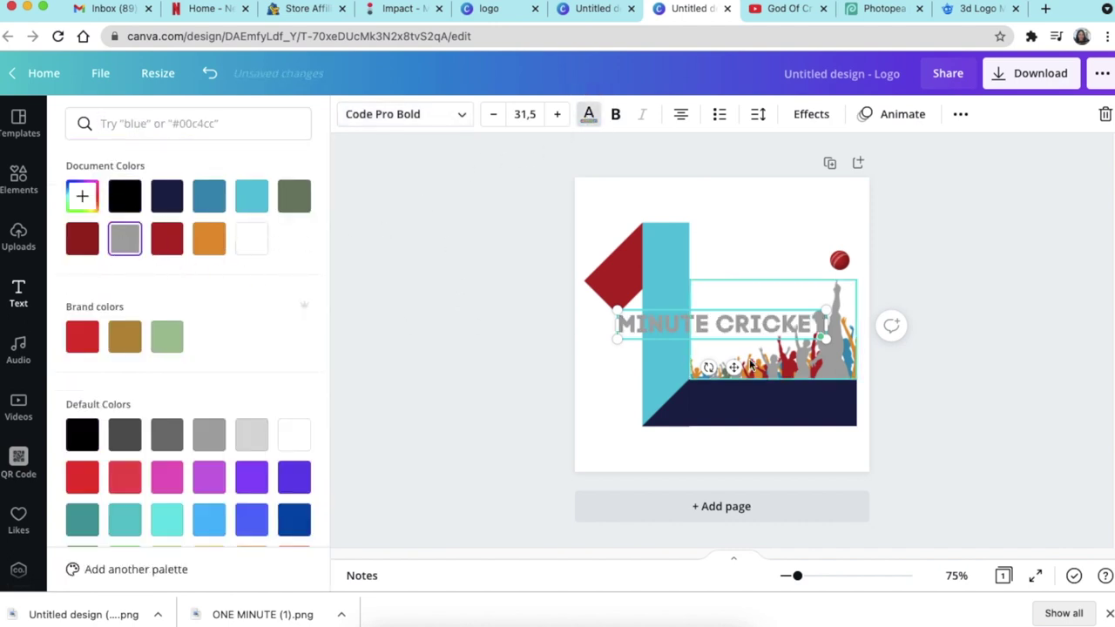
- Move the heading onto the navy bar, shrink it to font size 26.3 and align it with the bar's outer end
drag(735, 368, 757, 445)
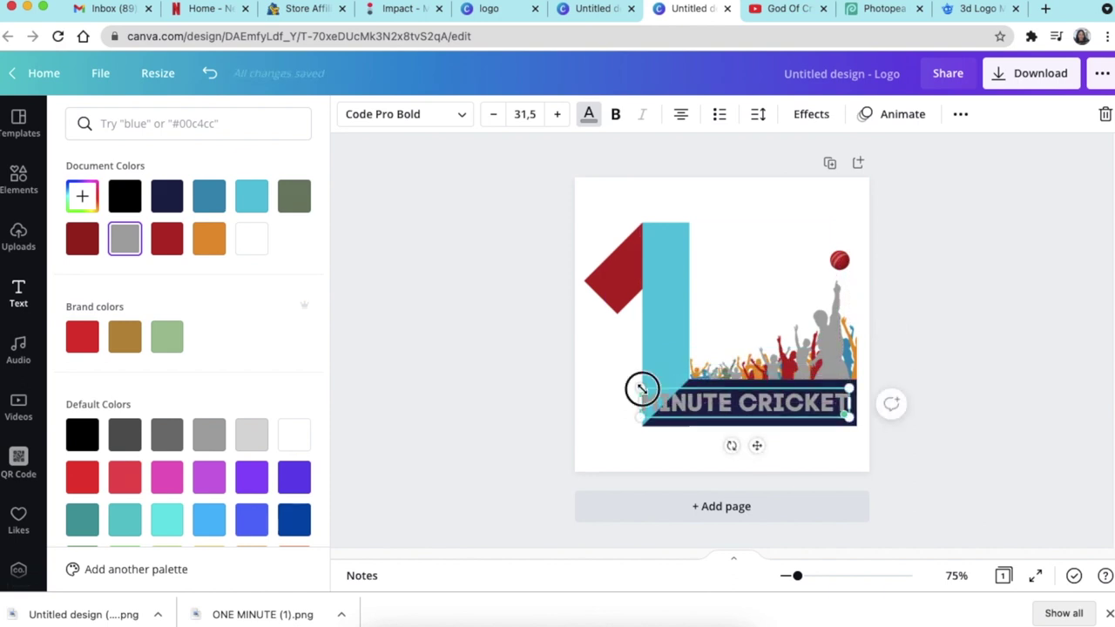
drag(642, 389, 675, 396)
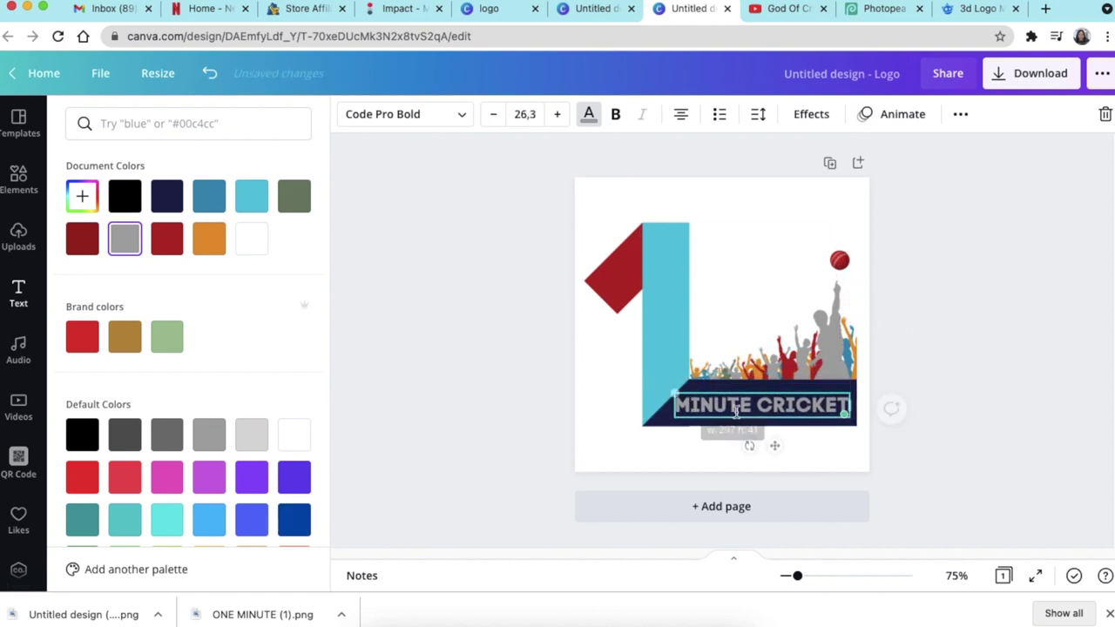
drag(774, 448, 779, 449)
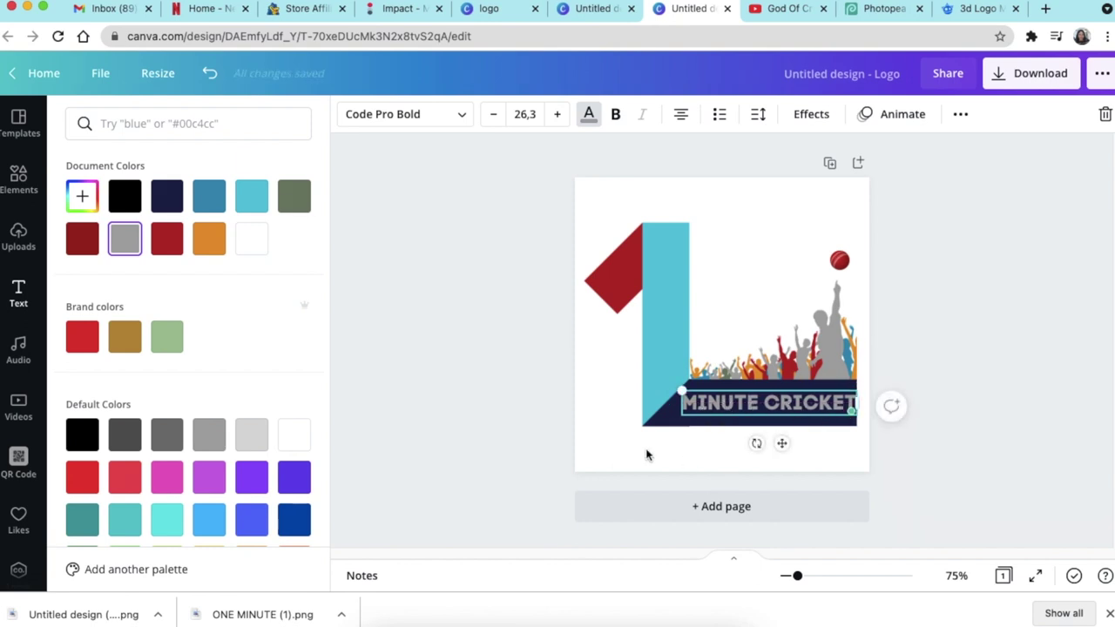
key(Escape)
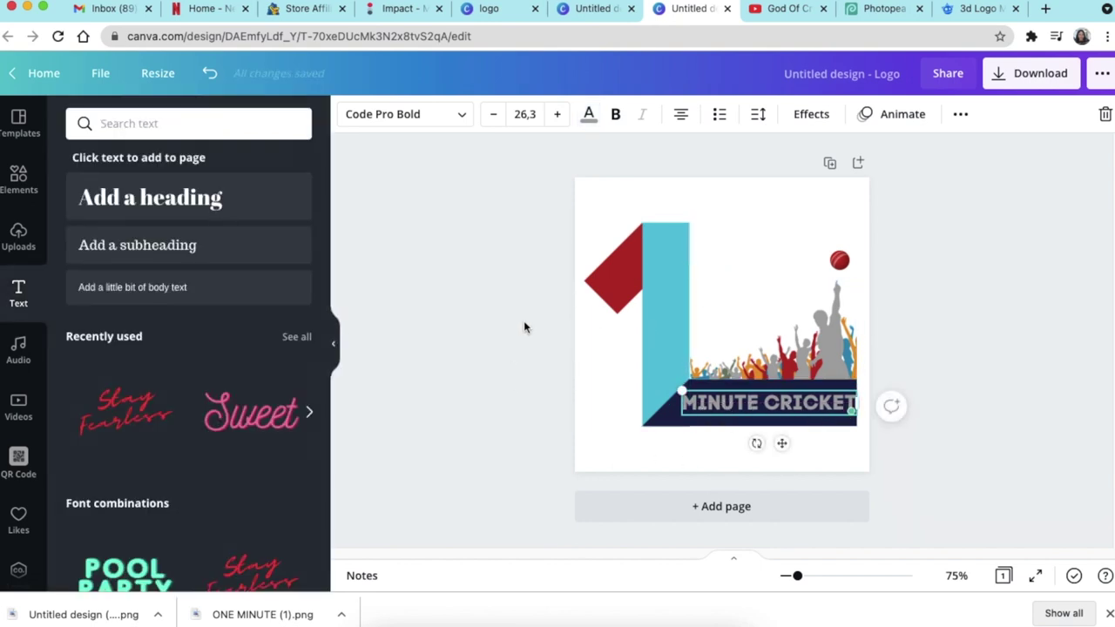
click(533, 331)
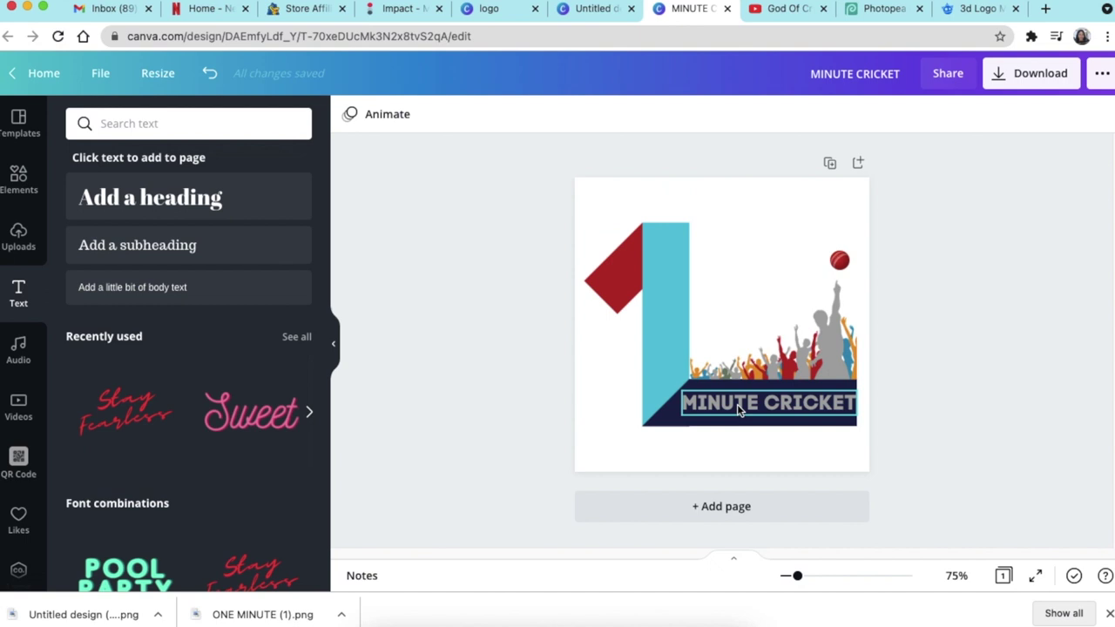
click(491, 366)
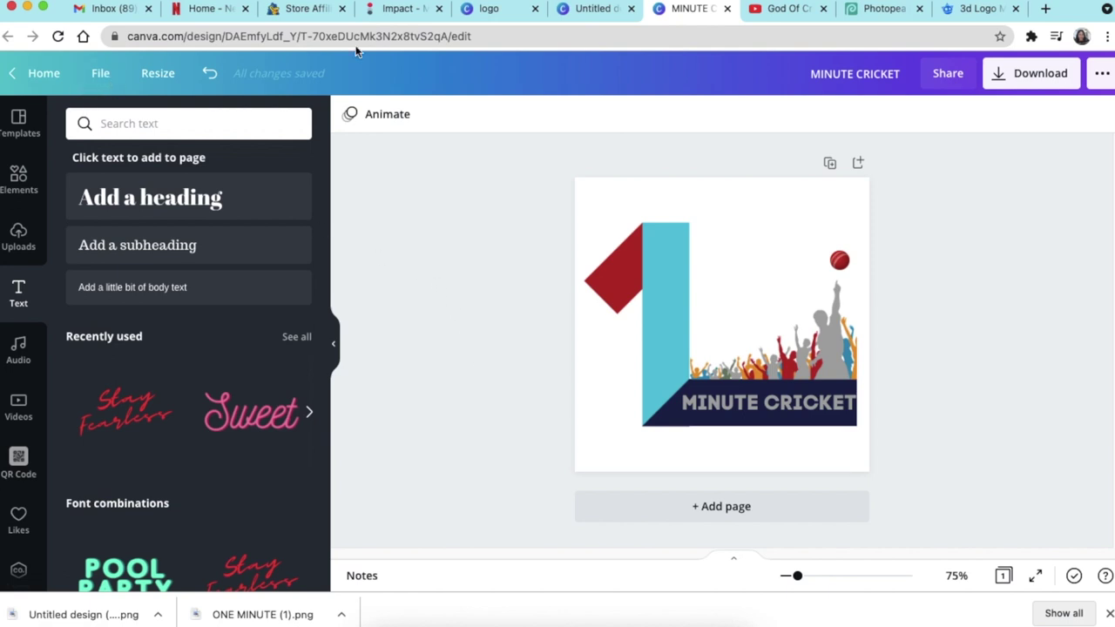
- Create another blank design from Canva's logo page, and switch to PowerPoint to open the Option Three slide
click(492, 12)
click(123, 364)
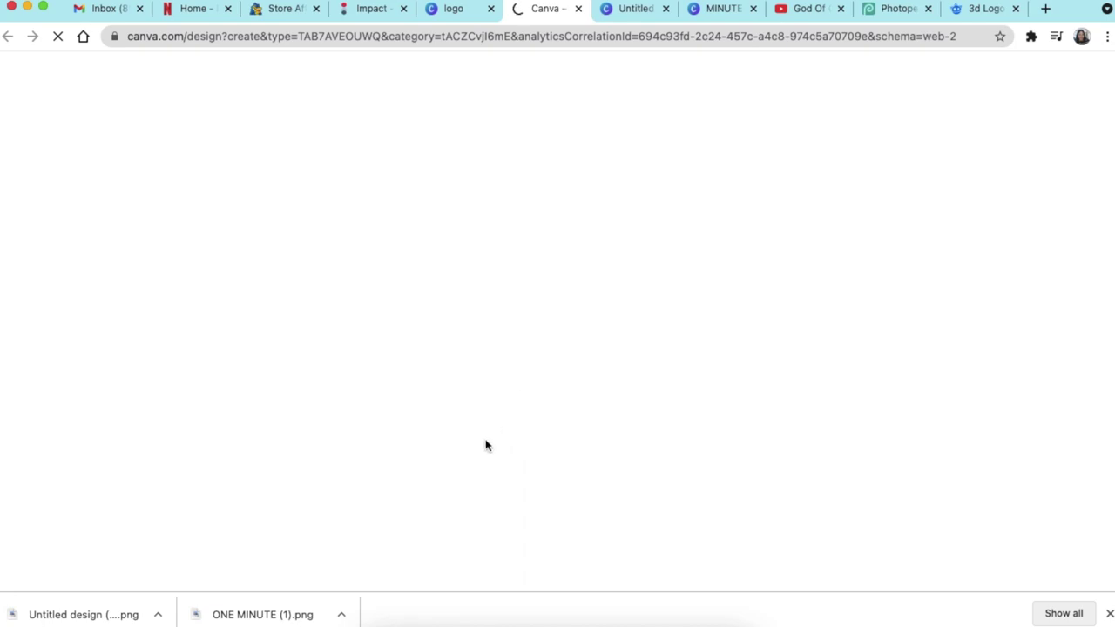
click(529, 622)
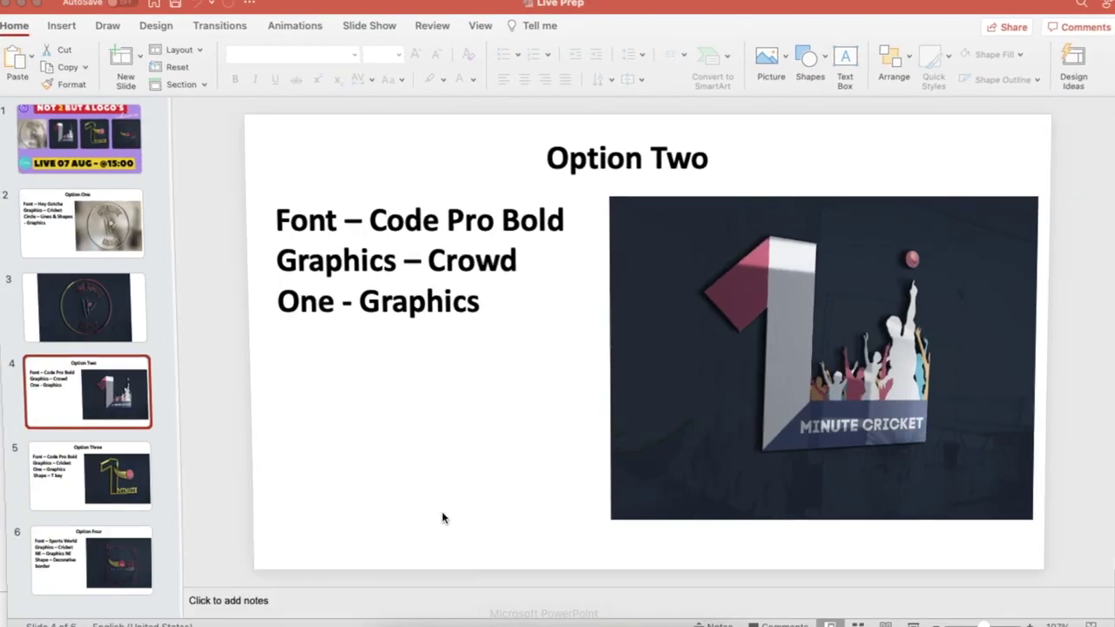
click(97, 494)
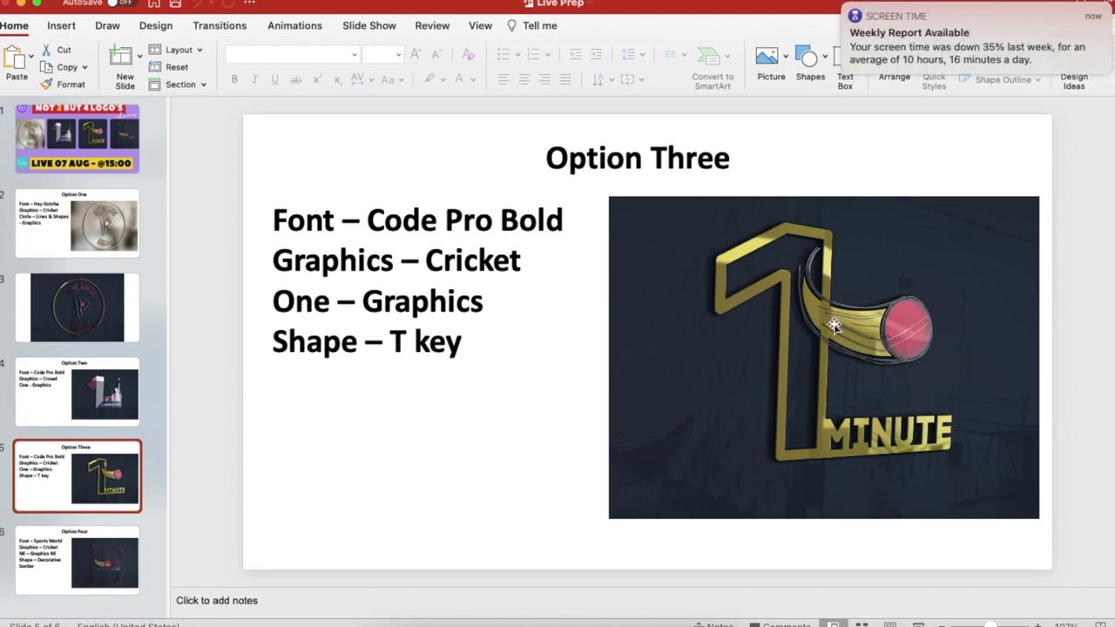
- Leave the PowerPoint slide and switch back to the blank logo design in Canva
click(843, 5)
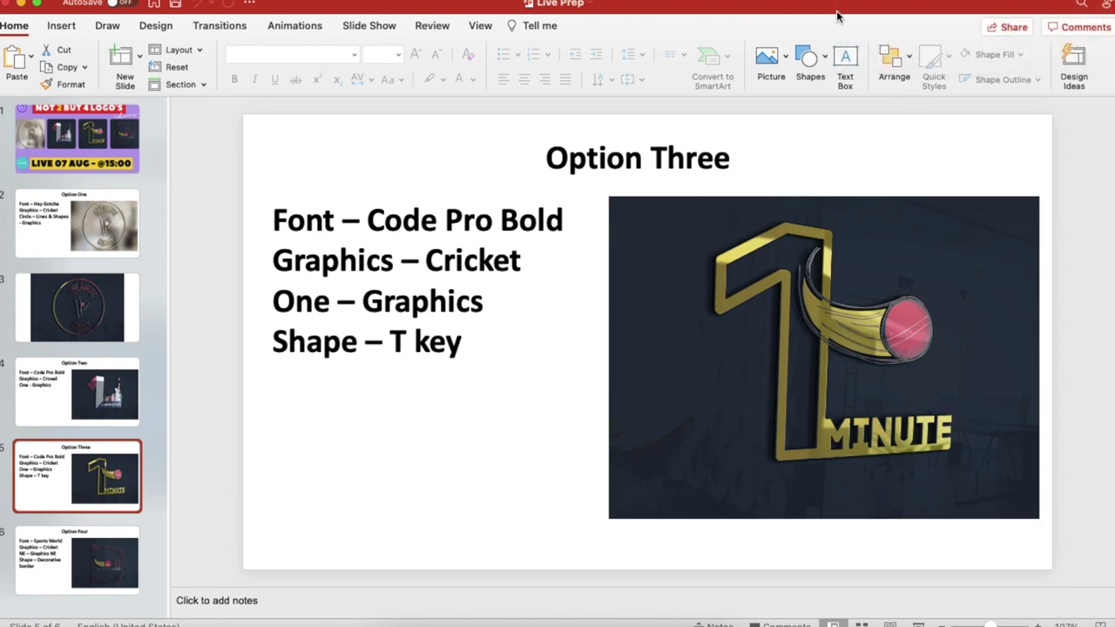
click(22, 4)
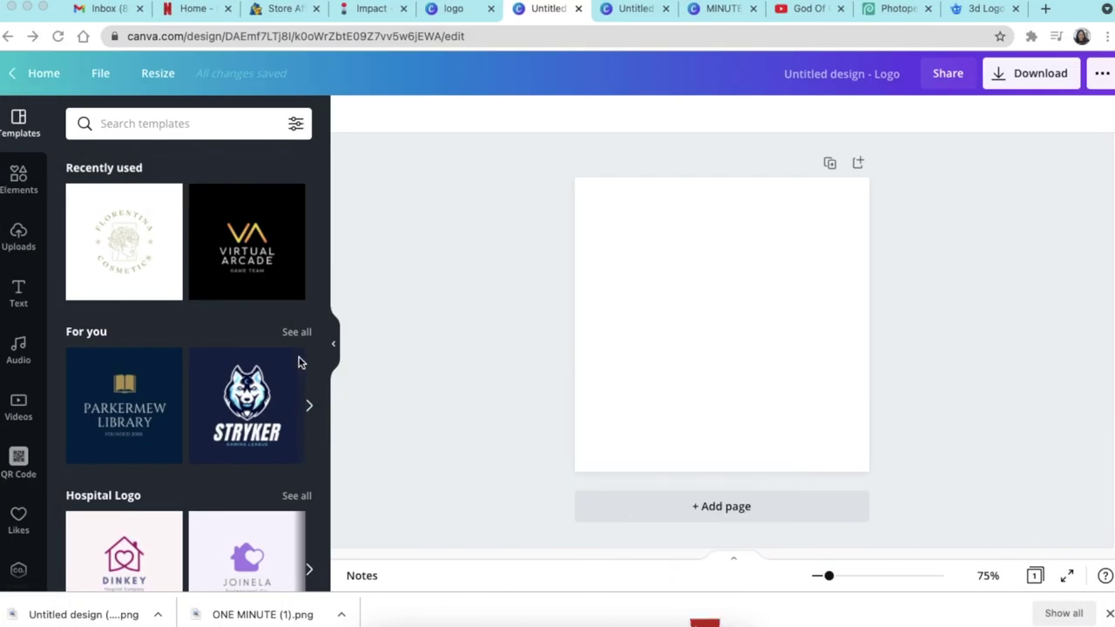
click(138, 126)
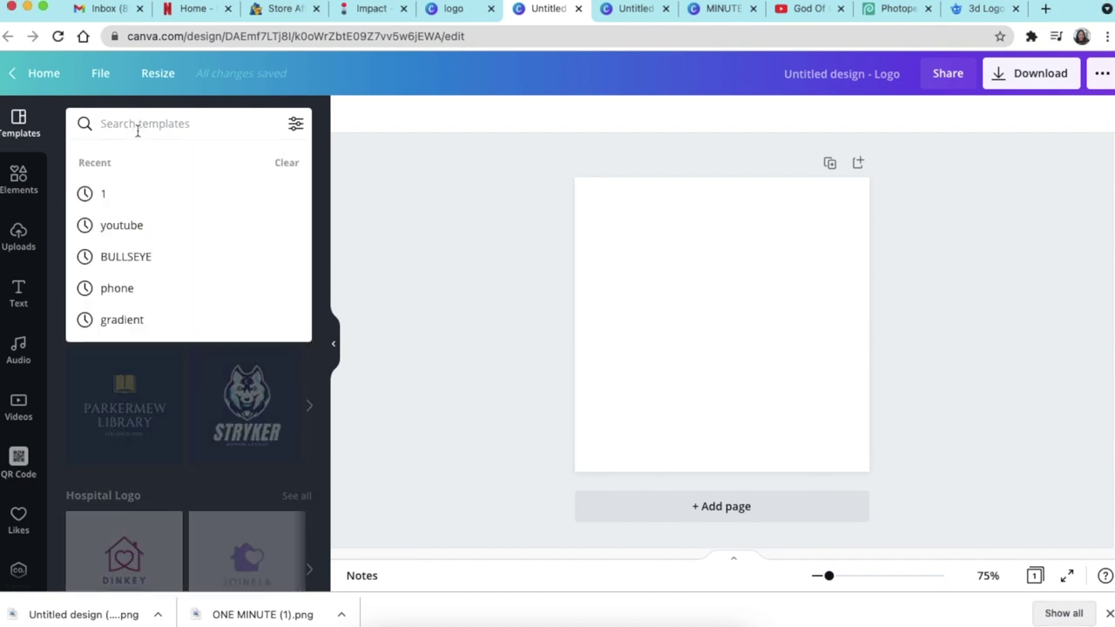
click(112, 193)
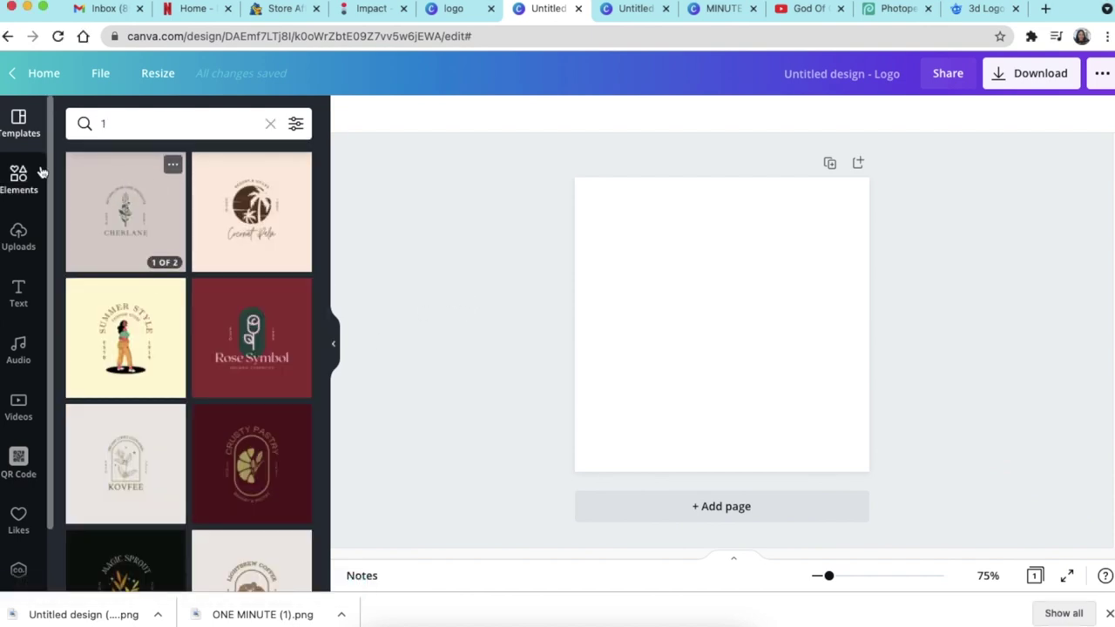
click(26, 183)
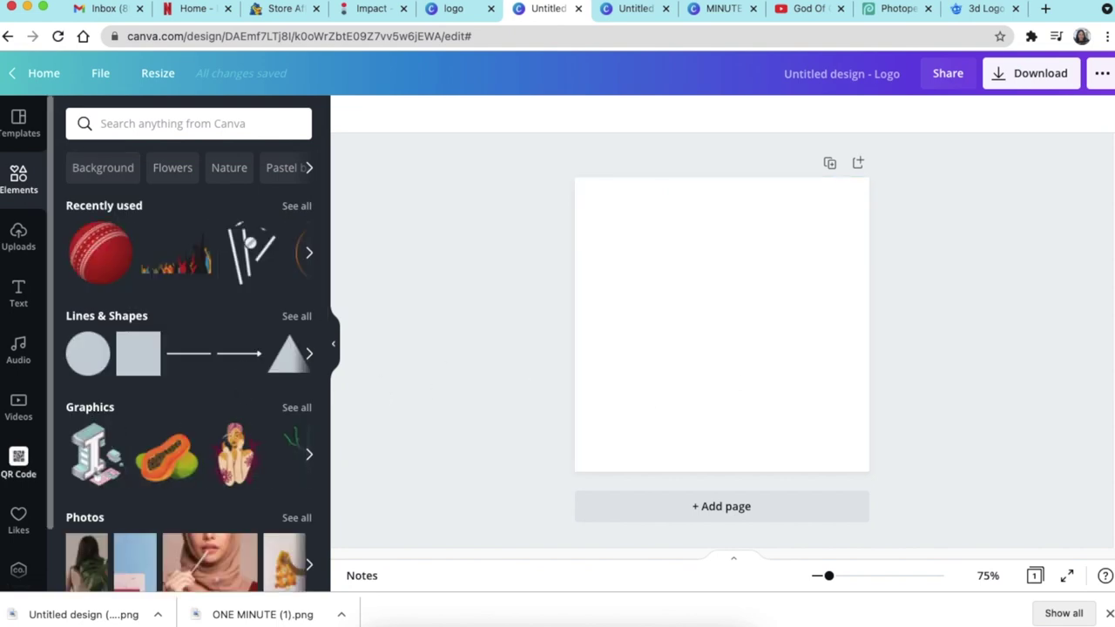
- Add the liked black outlined number 1 graphic to the page, enlarge it and place it in the page's left half
click(19, 521)
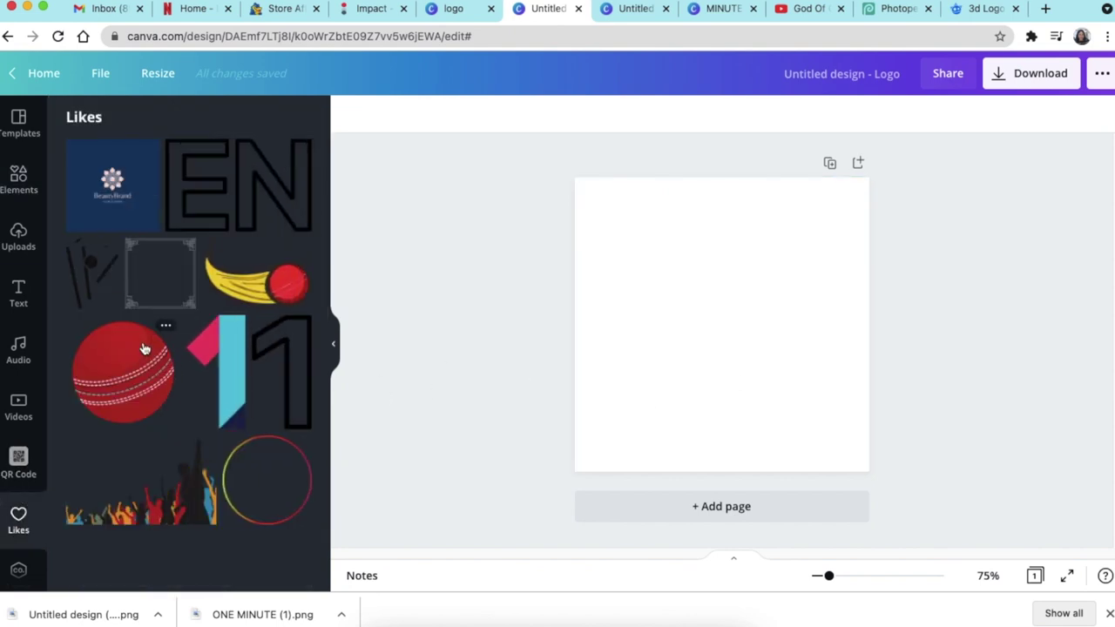
click(292, 386)
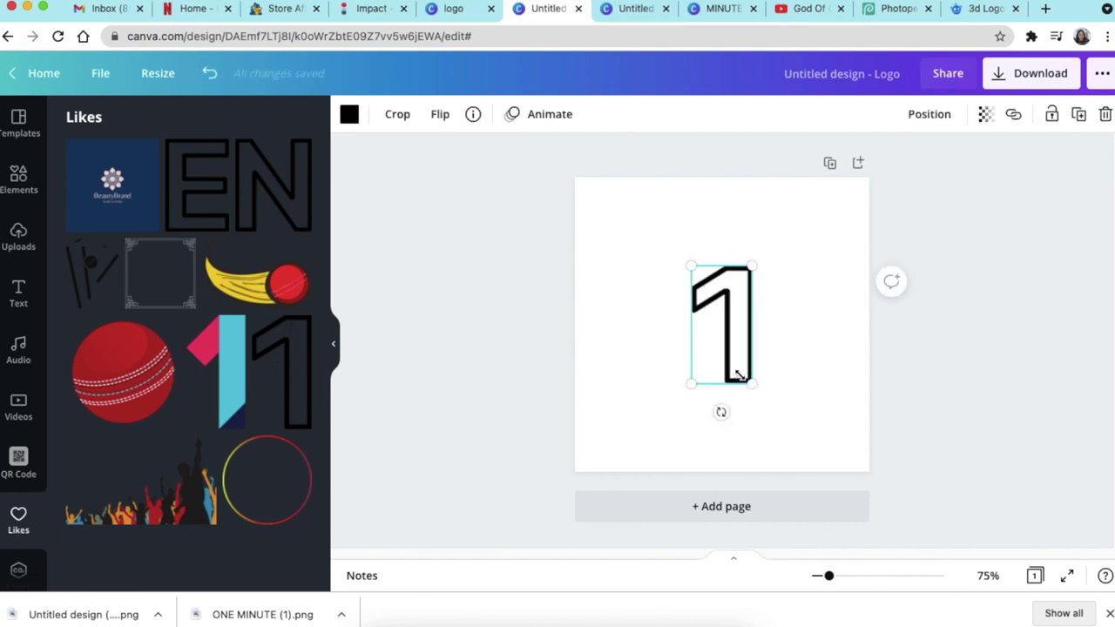
drag(731, 351, 696, 380)
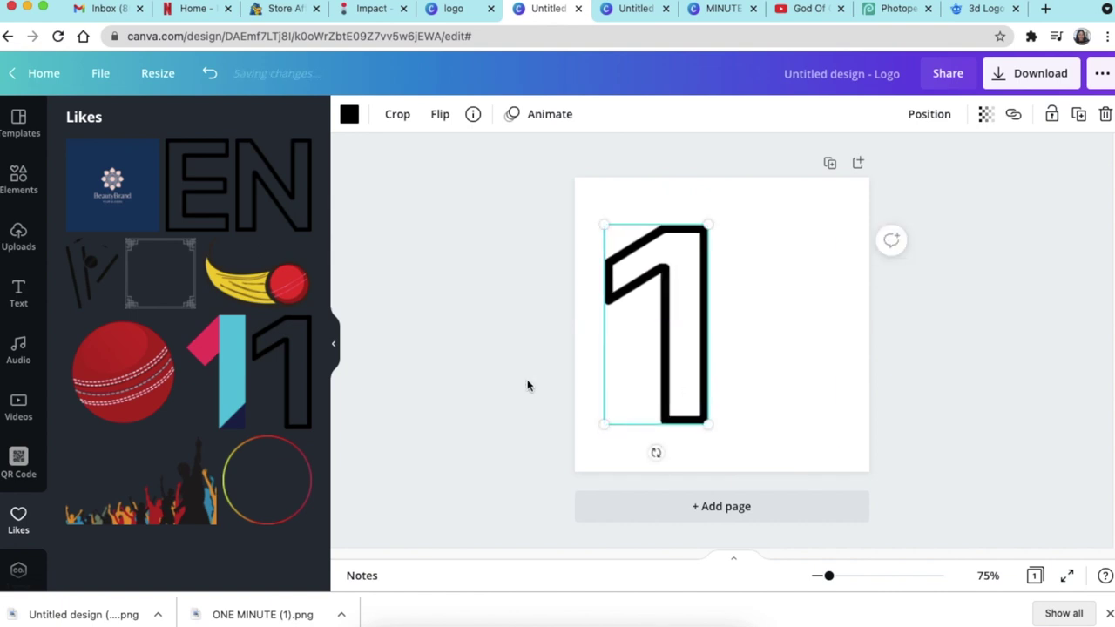
click(527, 384)
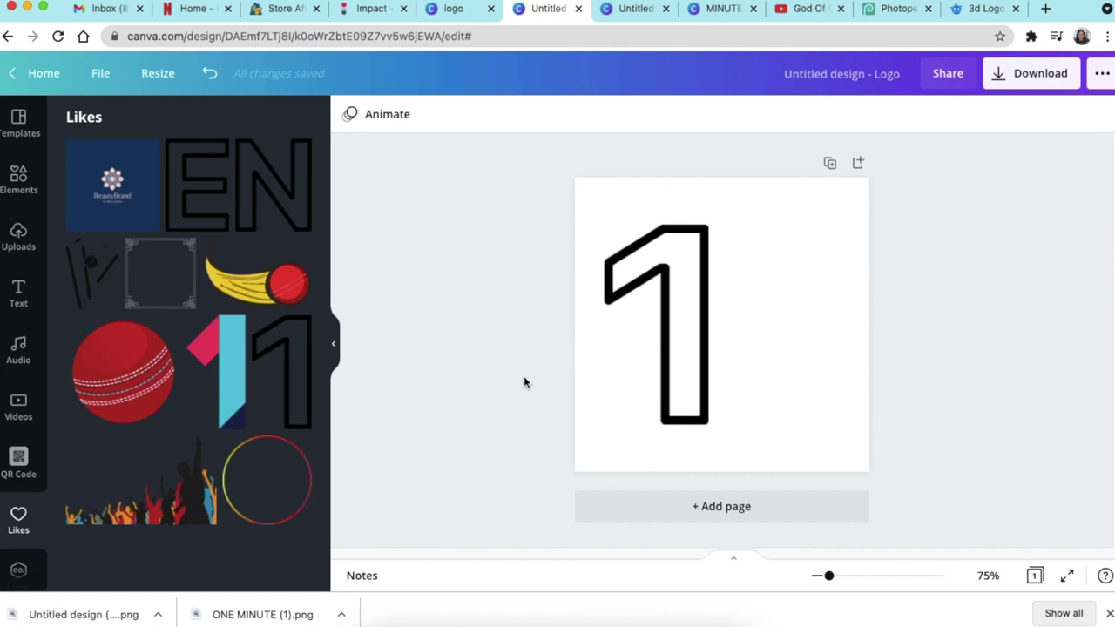
- Add a brown square and reshape it into a thin horizontal bar running right from the base of the outlined 1
key(ctrl+v)
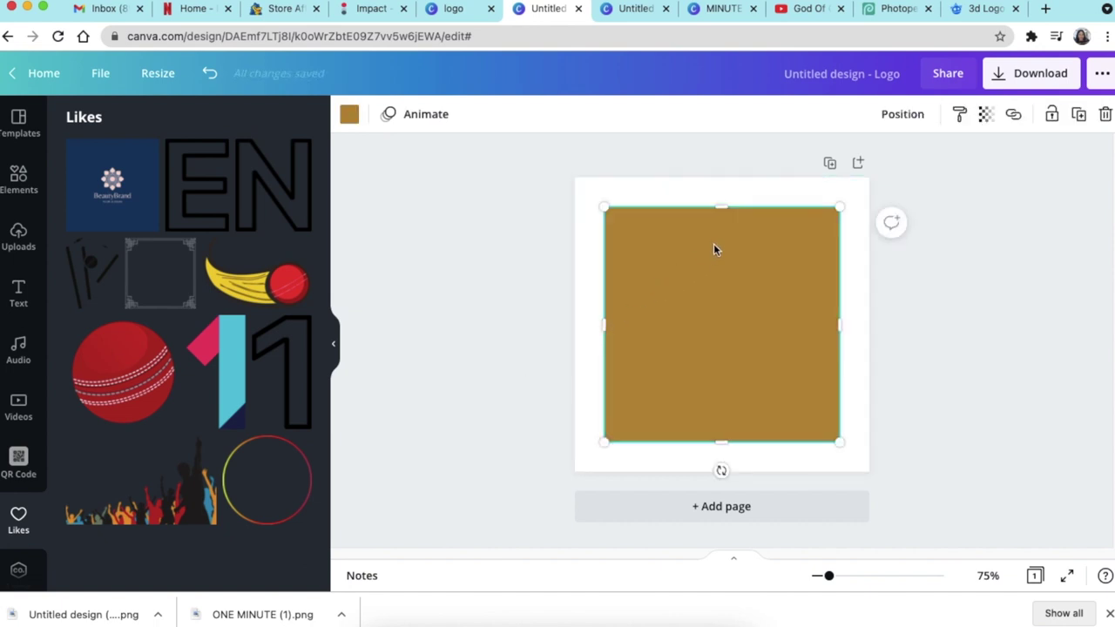
drag(722, 209, 685, 420)
drag(605, 424, 676, 428)
drag(770, 470, 796, 450)
drag(870, 425, 854, 424)
click(936, 388)
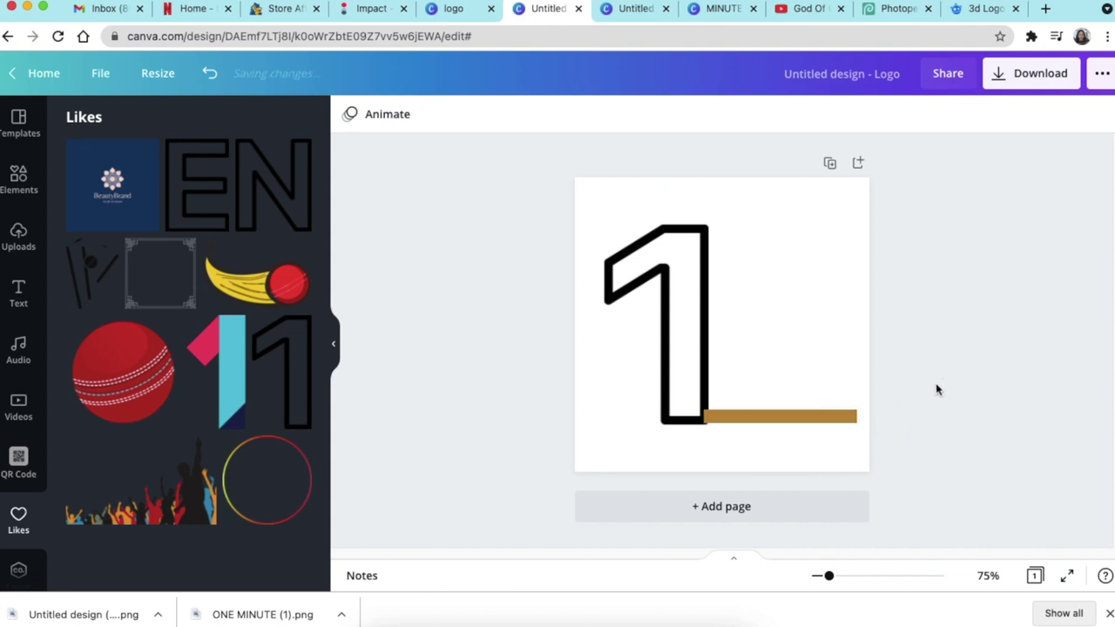
click(842, 416)
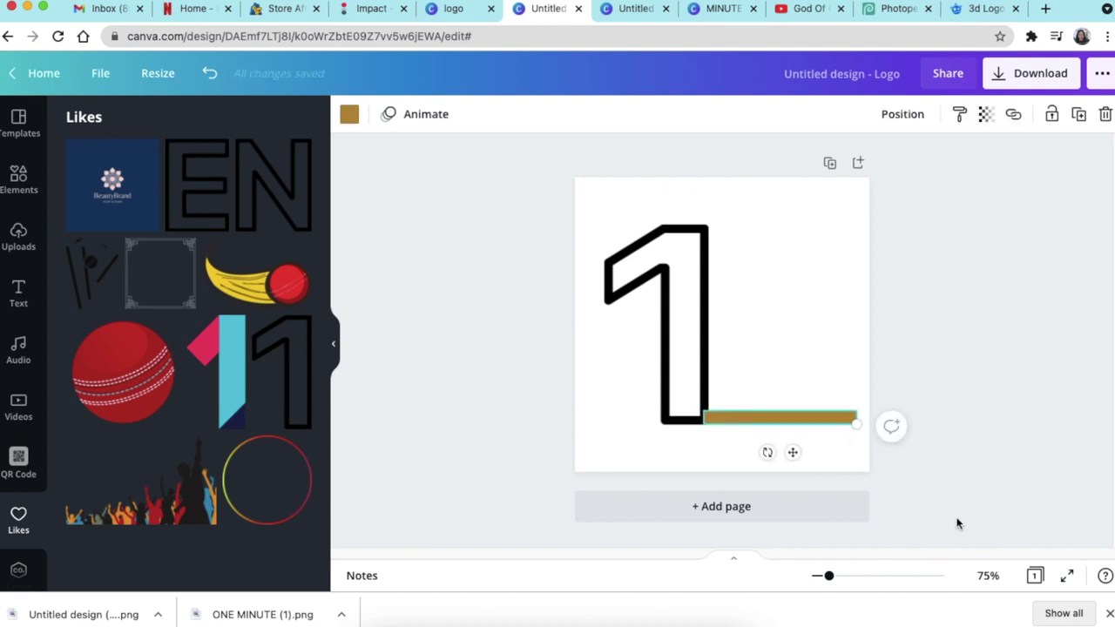
click(967, 350)
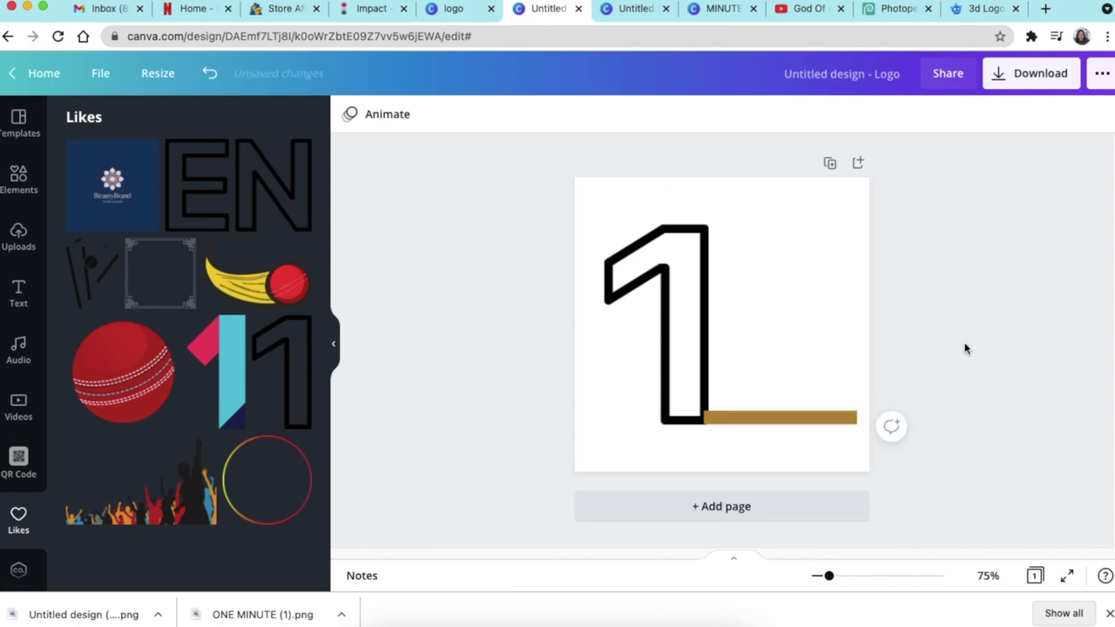
- Send the brown bar backward so it sits behind the outlined 1
click(768, 424)
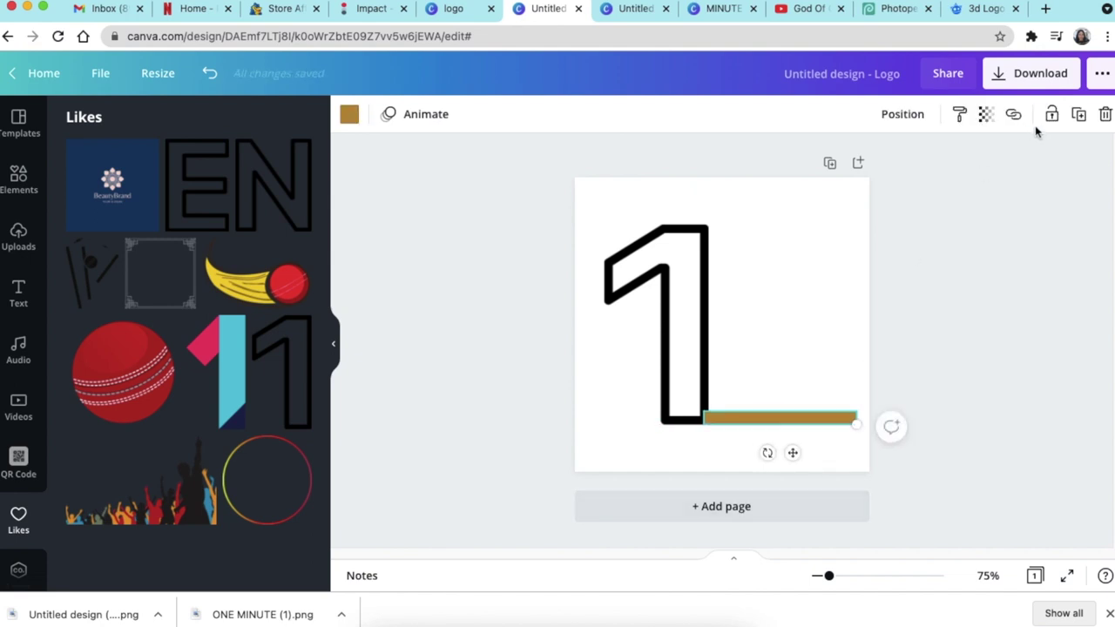
click(906, 117)
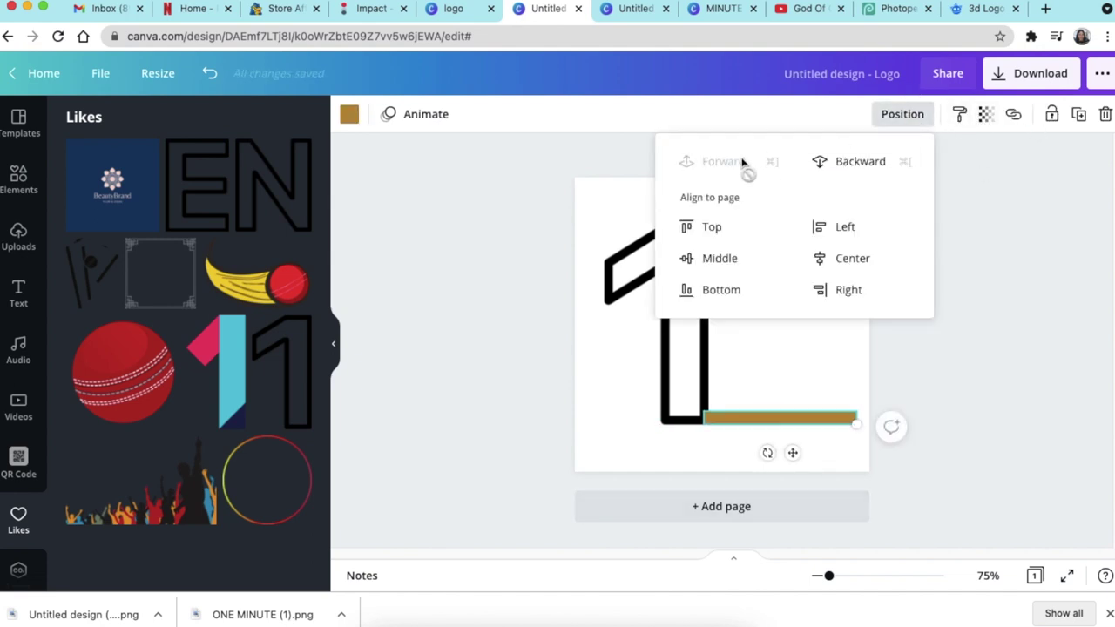
click(859, 161)
click(948, 319)
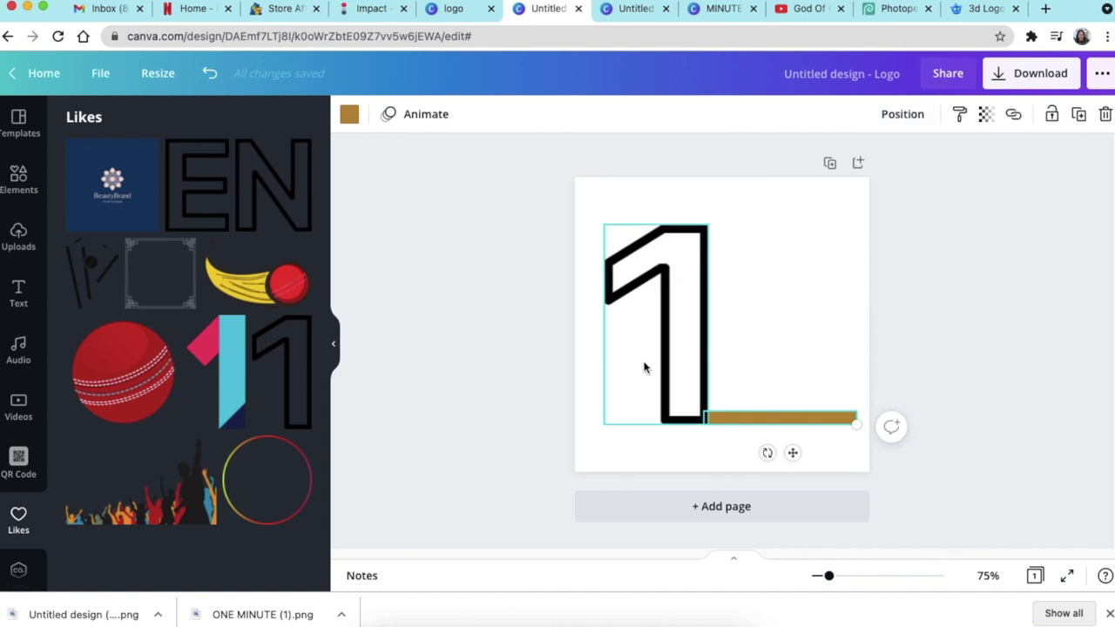
click(702, 250)
click(558, 356)
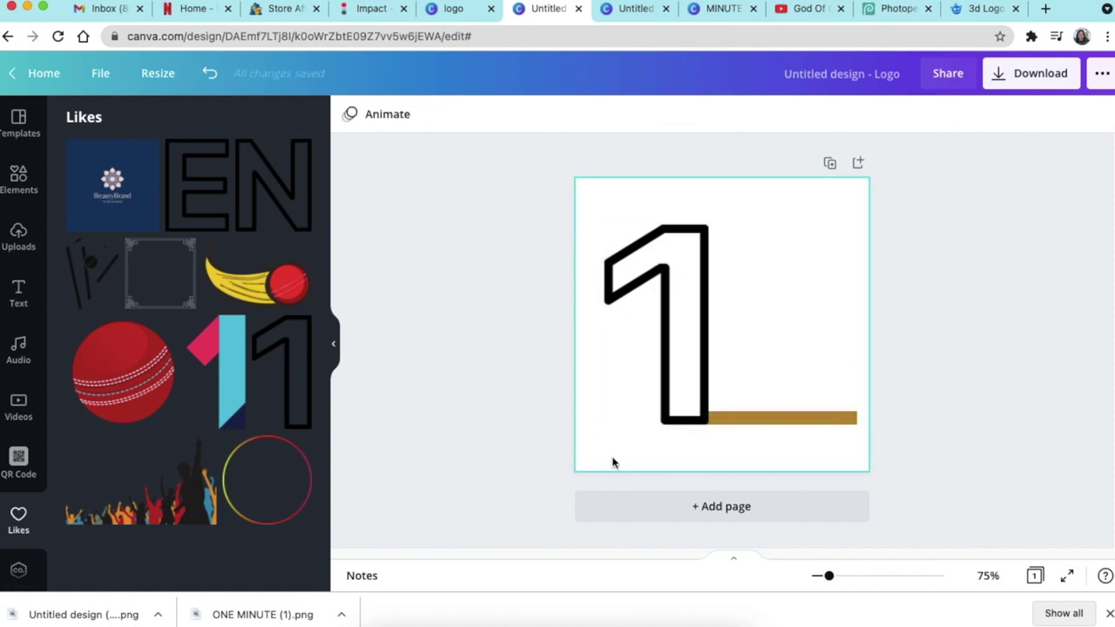
- Recolour the bar and the outlined 1 in light orange
click(799, 419)
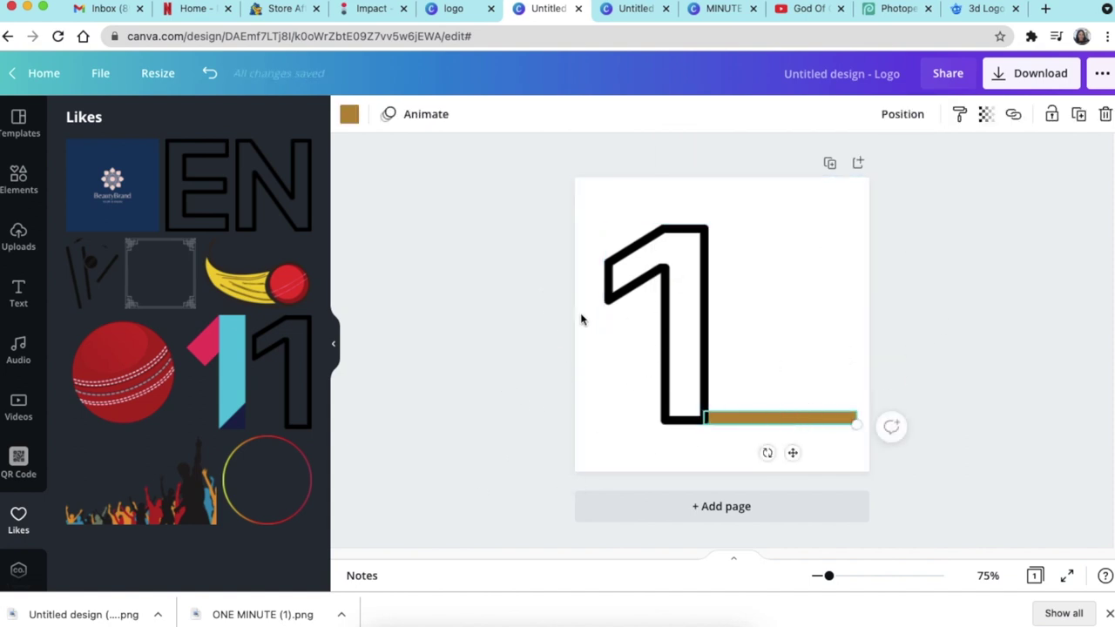
click(348, 116)
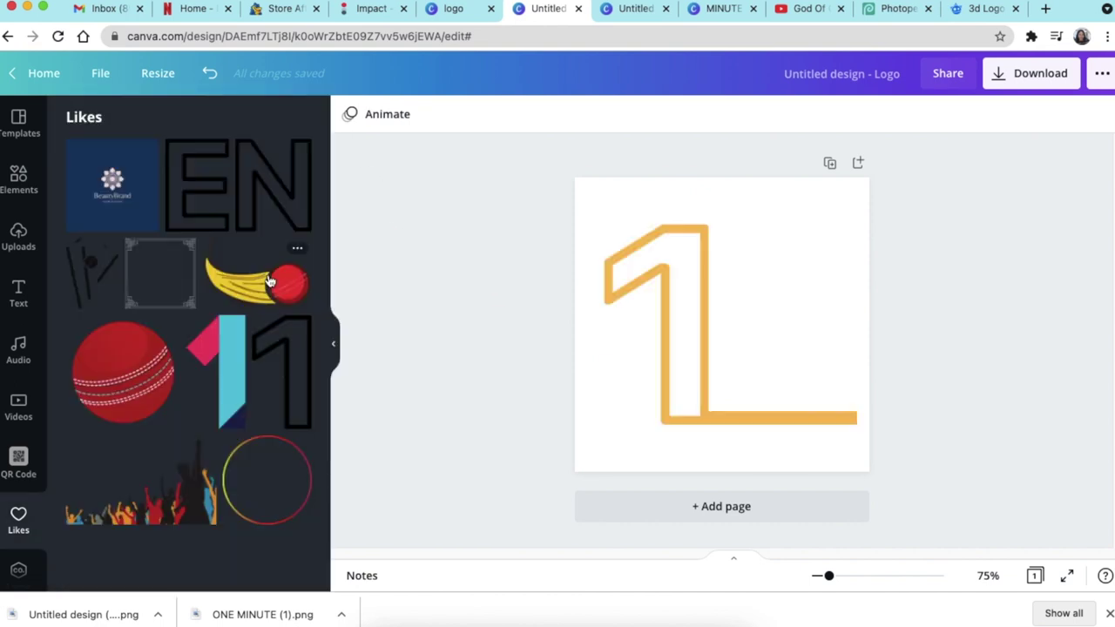
- Add the liked cricket ball graphic with the yellow tail, place it across the 1's stem and enlarge it
click(271, 293)
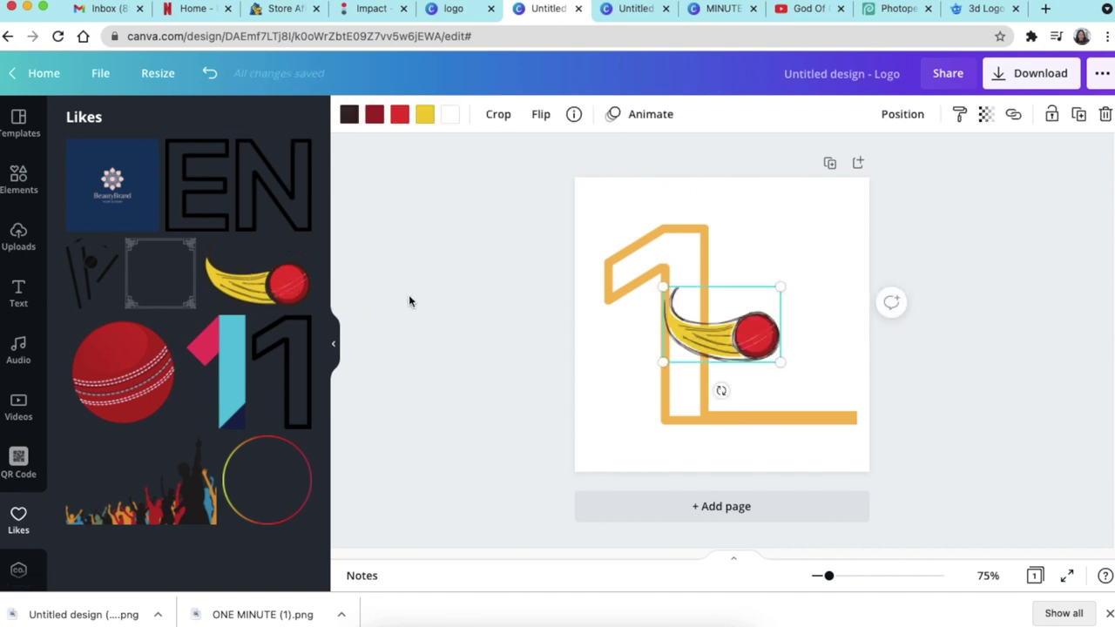
drag(725, 342, 739, 311)
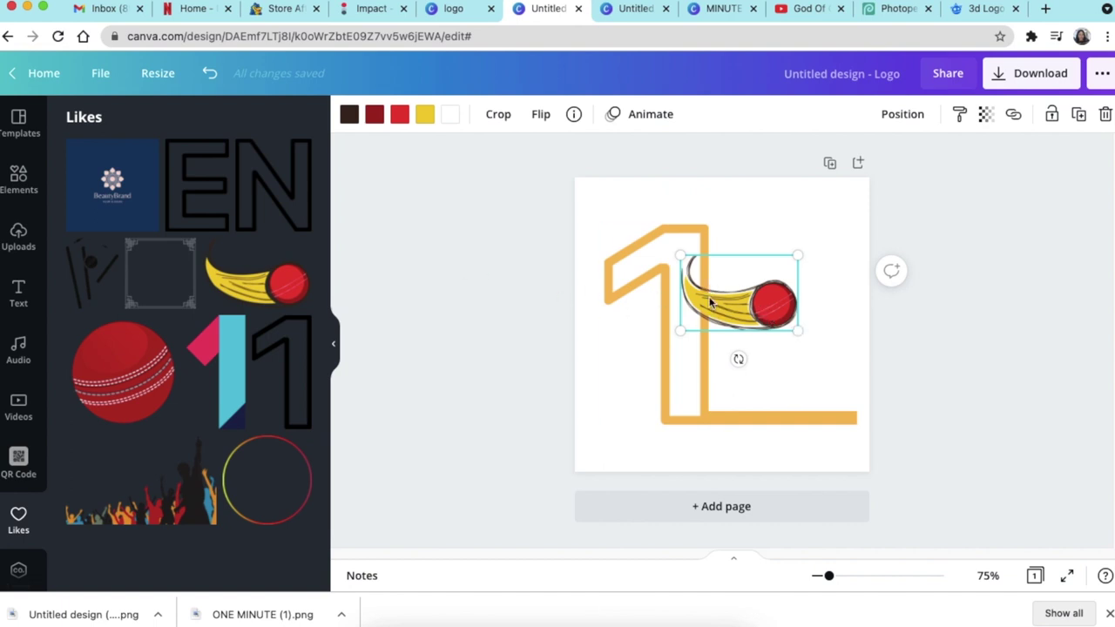
mouse_move(792, 327)
mouse_down()
mouse_move(844, 343)
mouse_move(804, 315)
mouse_up()
click(479, 315)
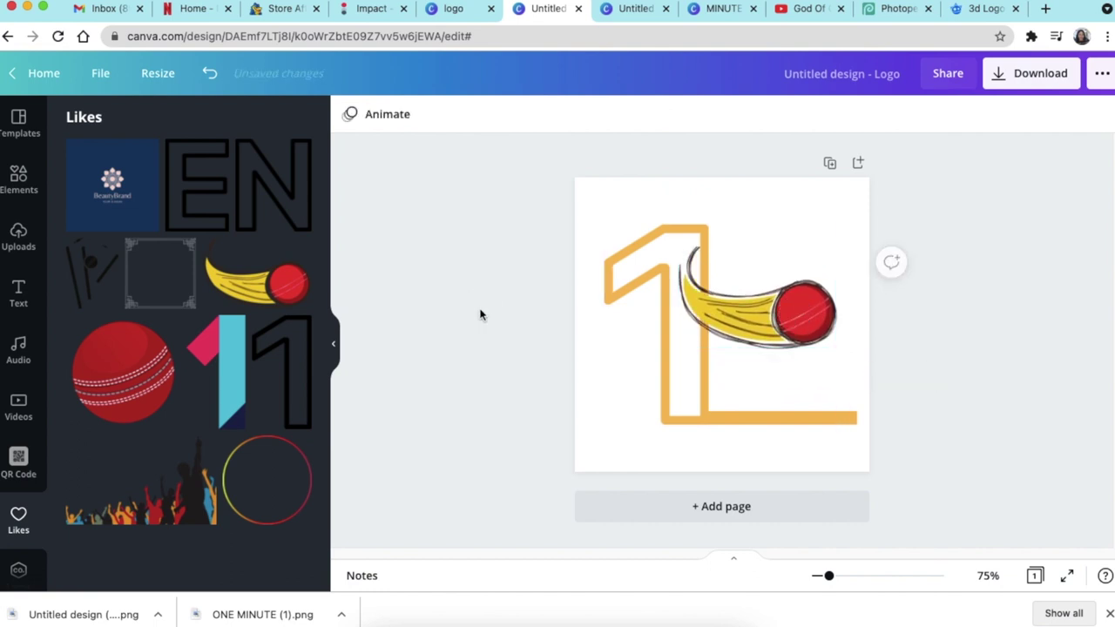
- Recolour the outlined 1 and the bar with the document's yellow used in the ball's tail
click(631, 249)
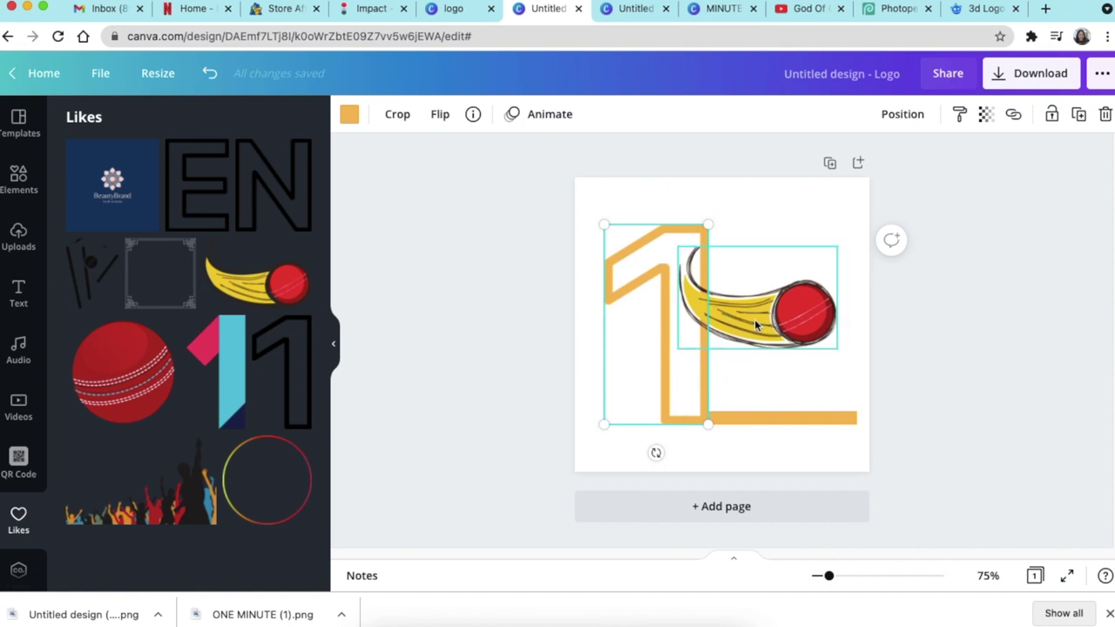
click(348, 115)
click(252, 199)
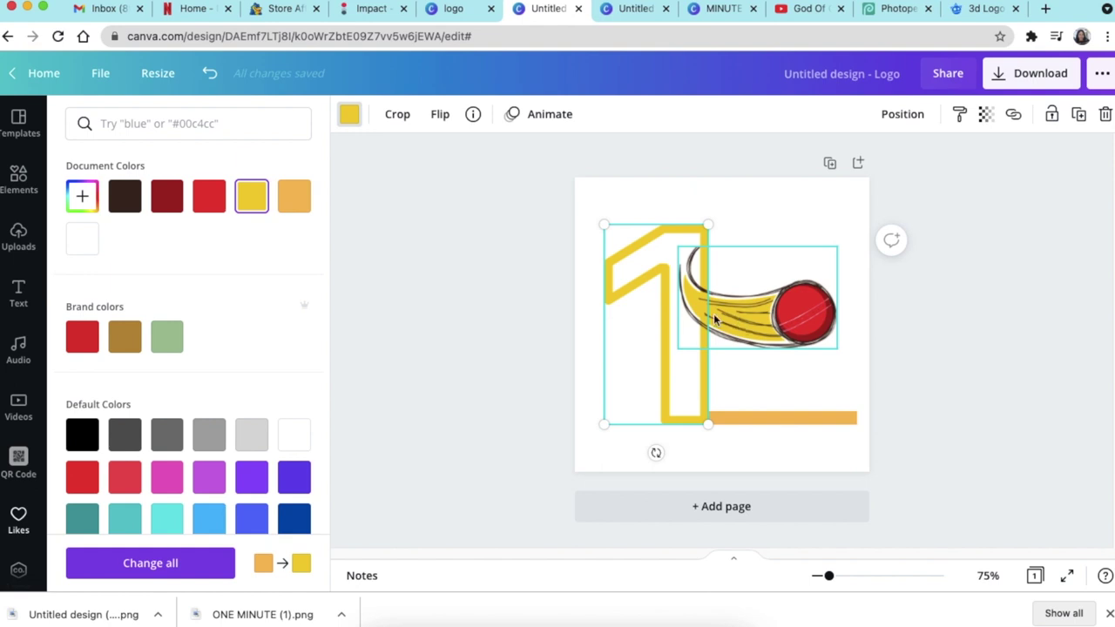
click(760, 418)
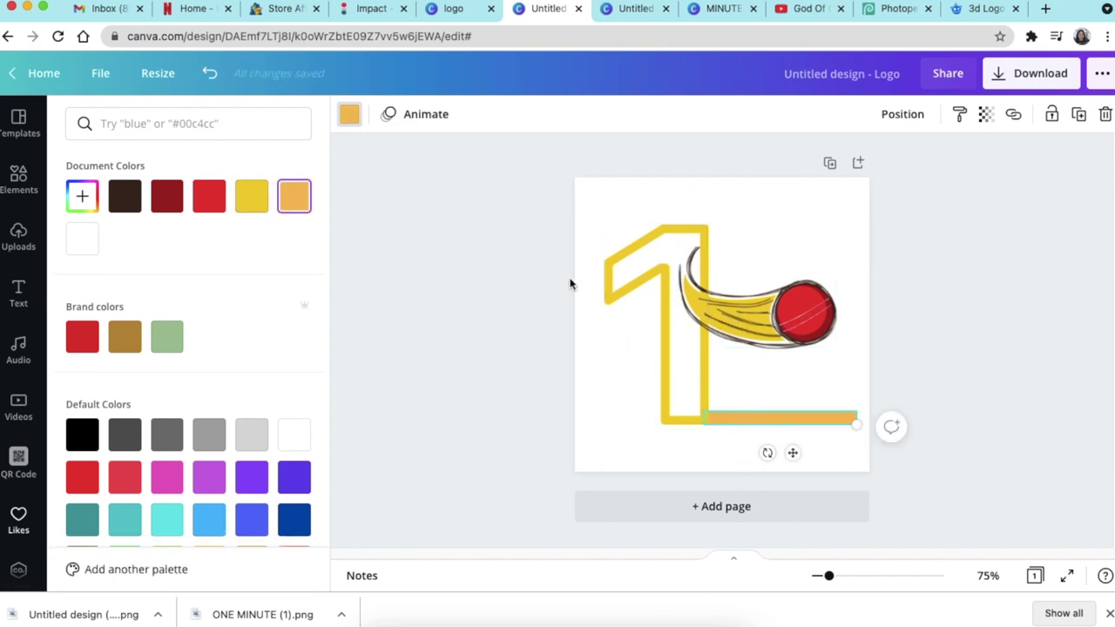
click(350, 115)
click(352, 116)
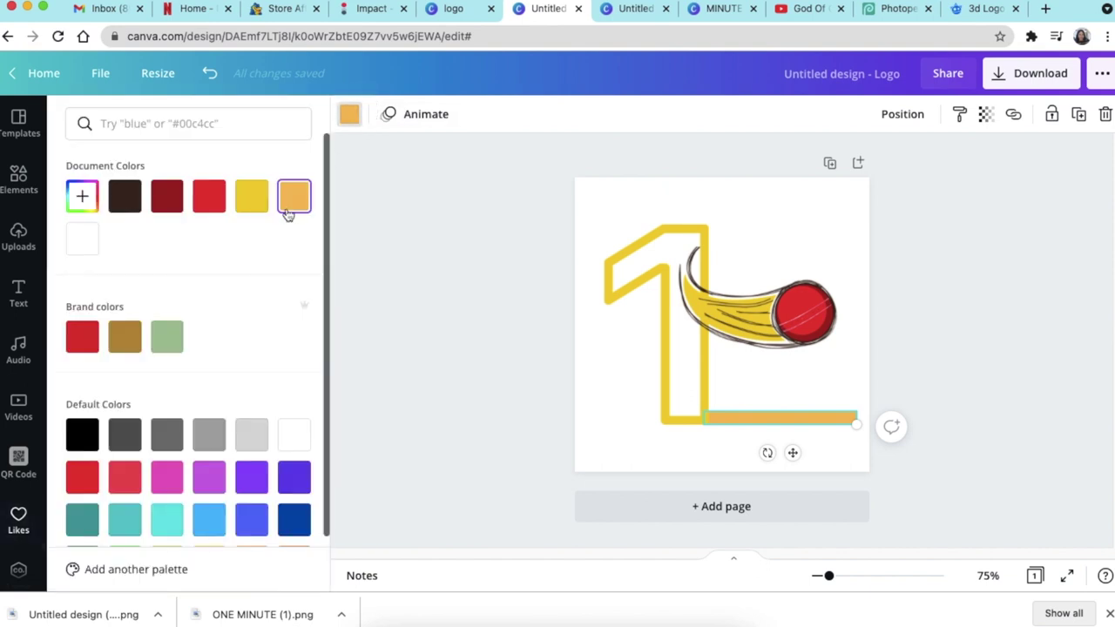
click(252, 196)
click(569, 378)
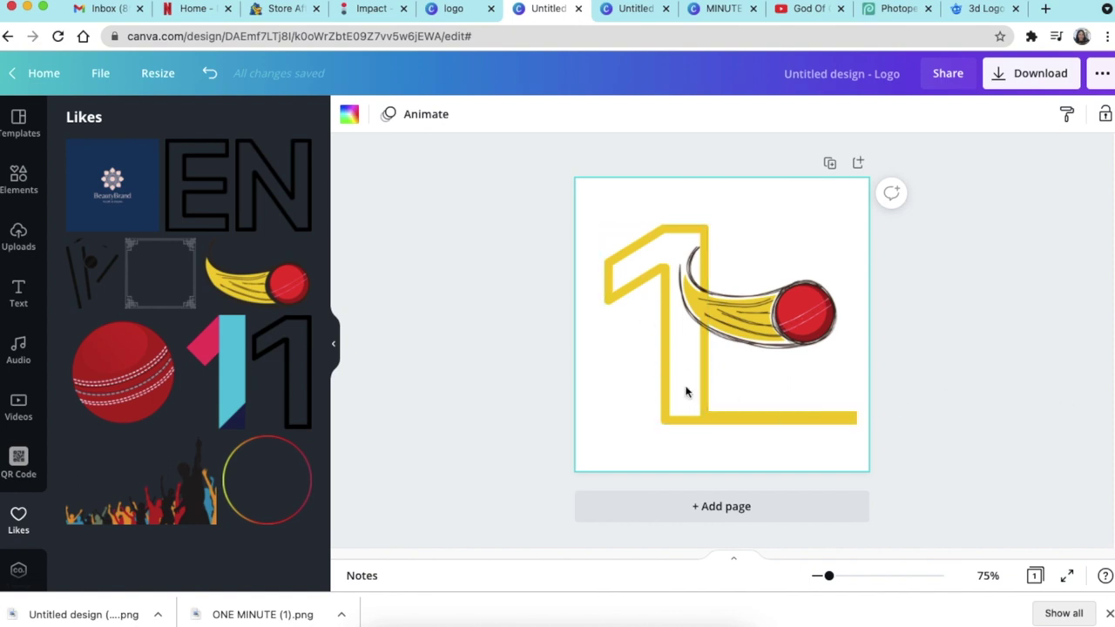
click(427, 306)
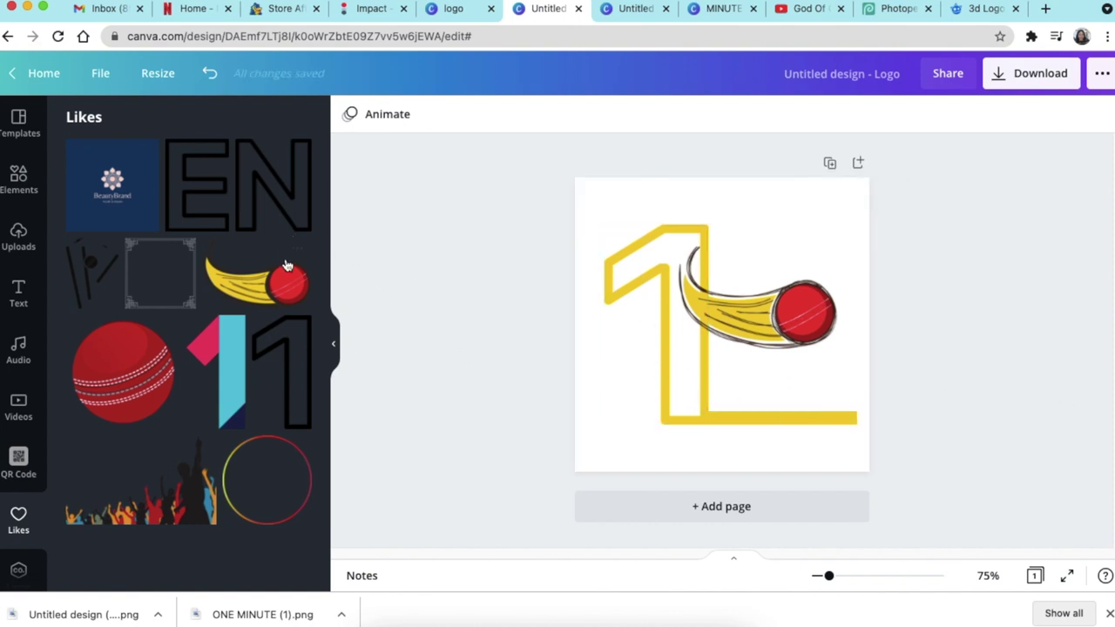
- Add a text box reading "MINUTE" and enlarge it to font size 54.1
key(t)
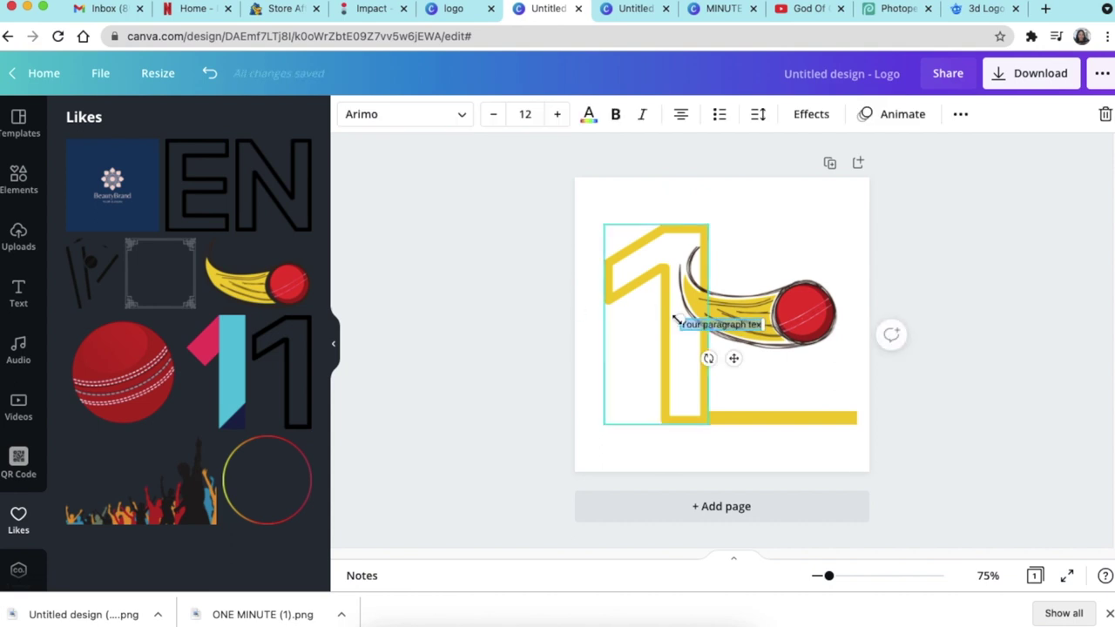
drag(679, 318, 588, 287)
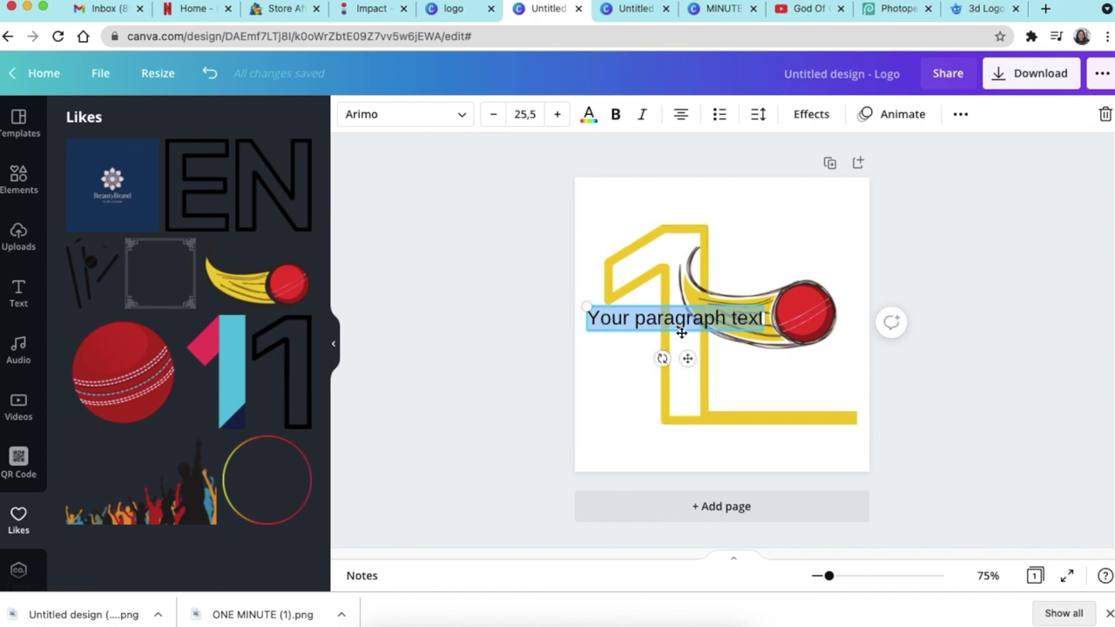
text(MINUTE)
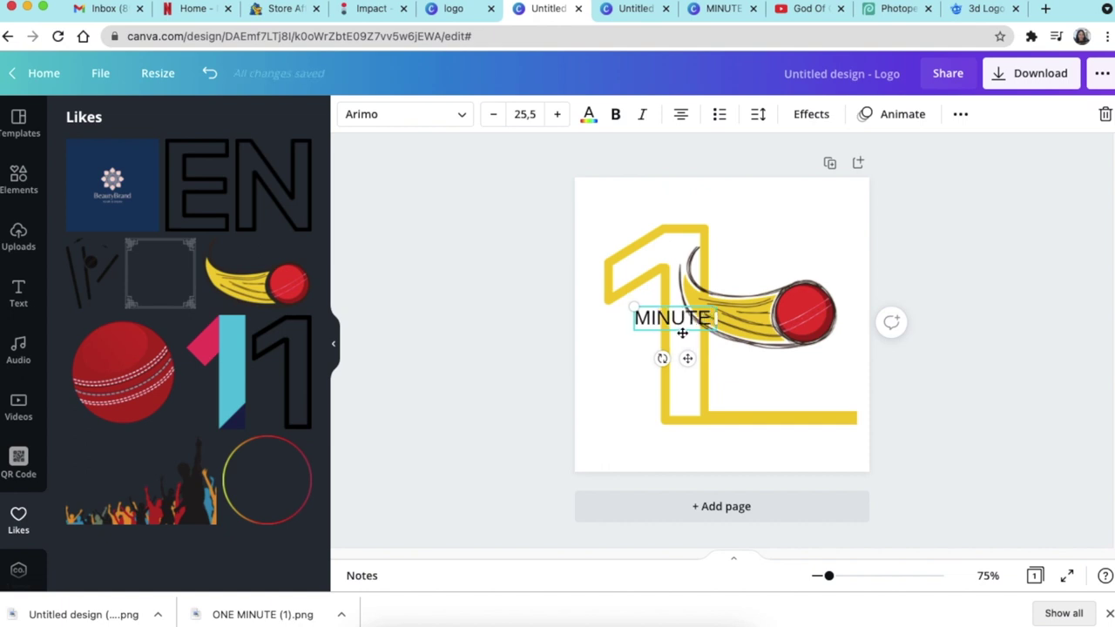
drag(635, 308, 544, 279)
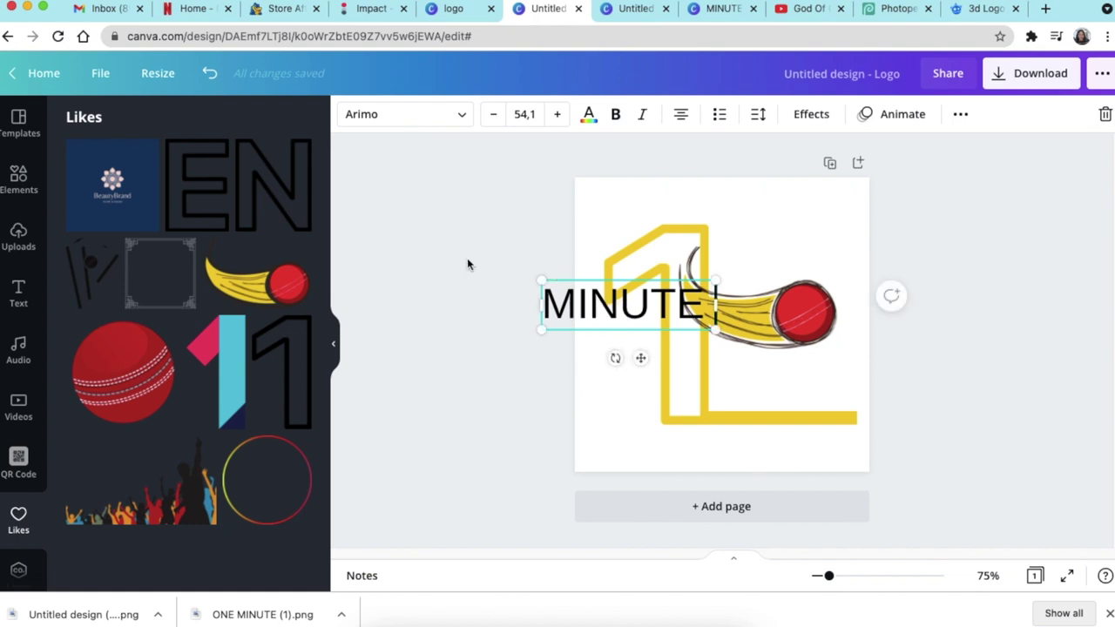
- Set the "MINUTE" text in Code Pro Bold
click(462, 118)
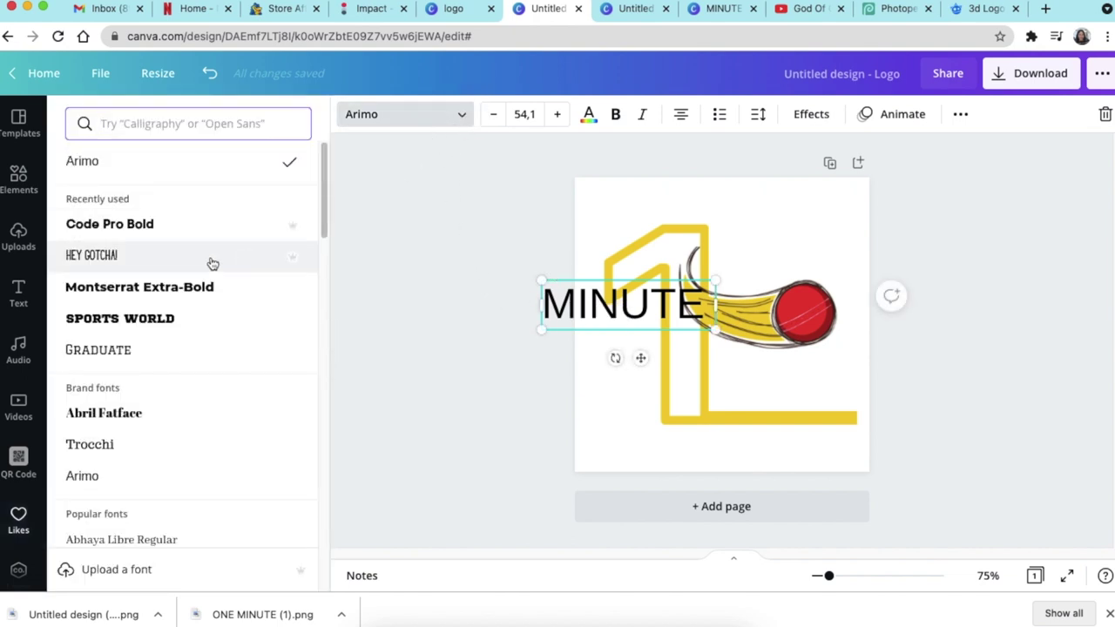
click(161, 225)
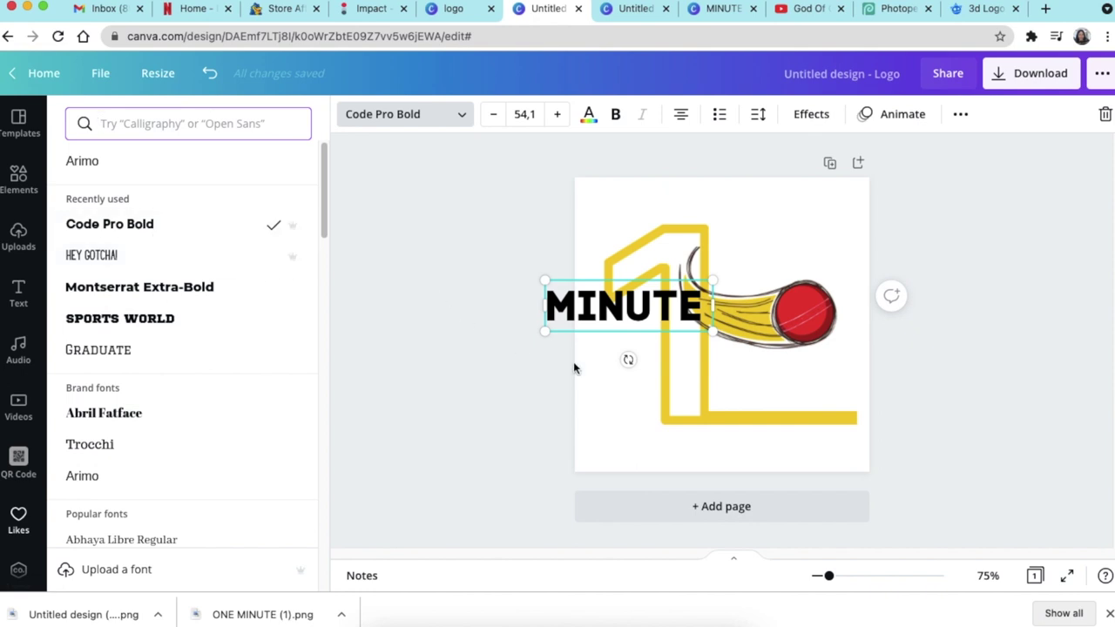
click(653, 322)
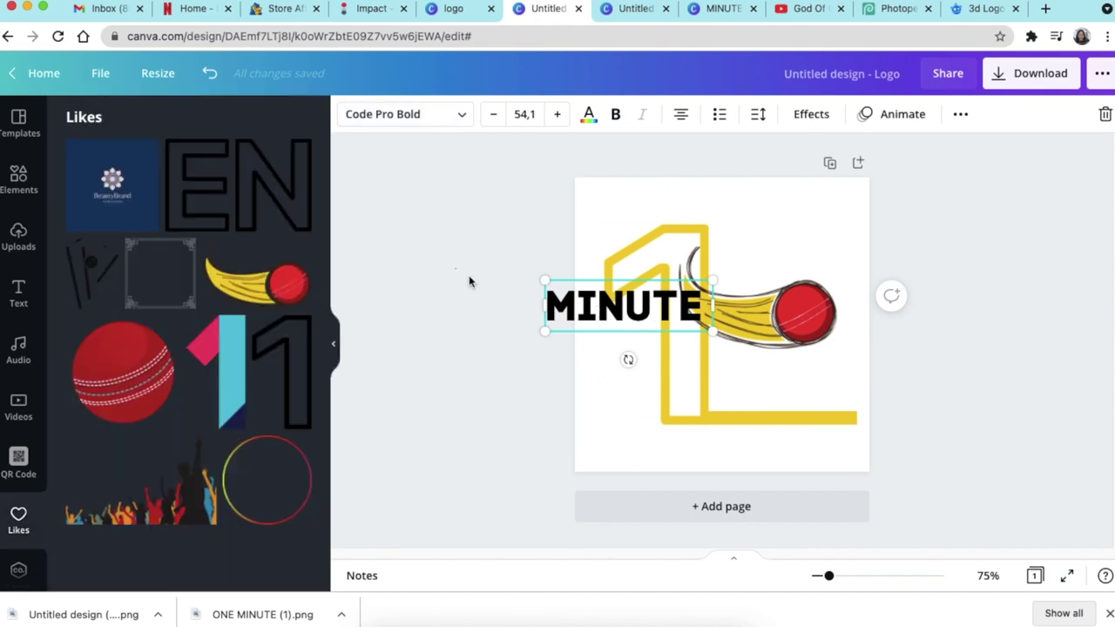
- Resize the "MINUTE" text to font size 51.8 and seat it on the yellow bar beside the 1's stem
drag(587, 306, 750, 397)
drag(874, 418, 866, 413)
key(Down)
key(Down)
key(Down)
key(Down)
key(Down)
key(Down)
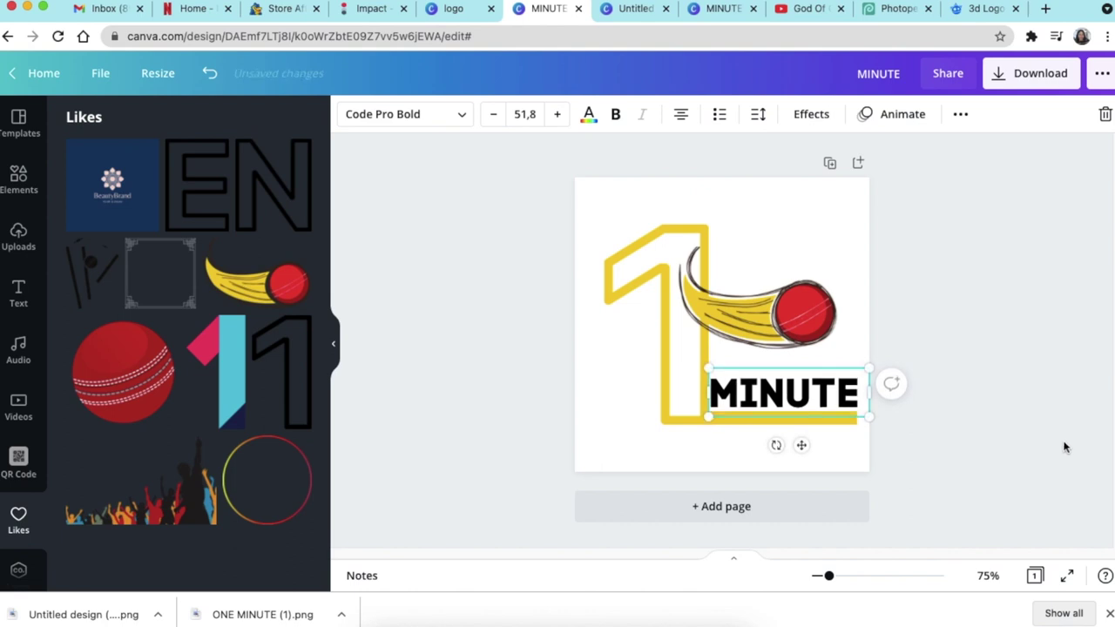
key(Down)
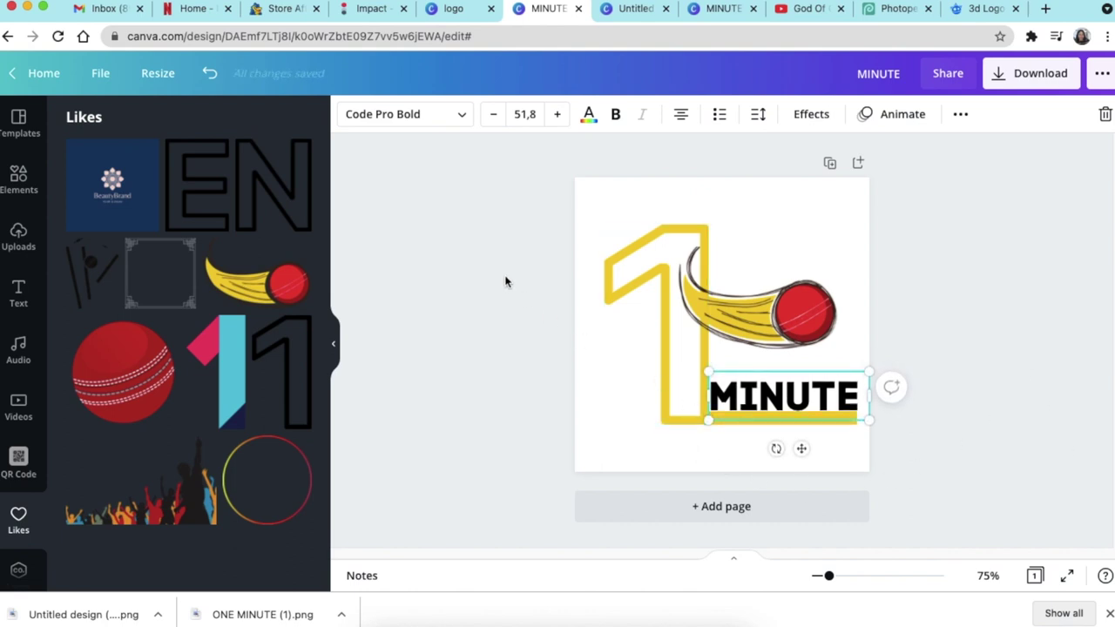
- Recolour the "MINUTE" text with the document's yellow used in the 1 and the bar
click(588, 113)
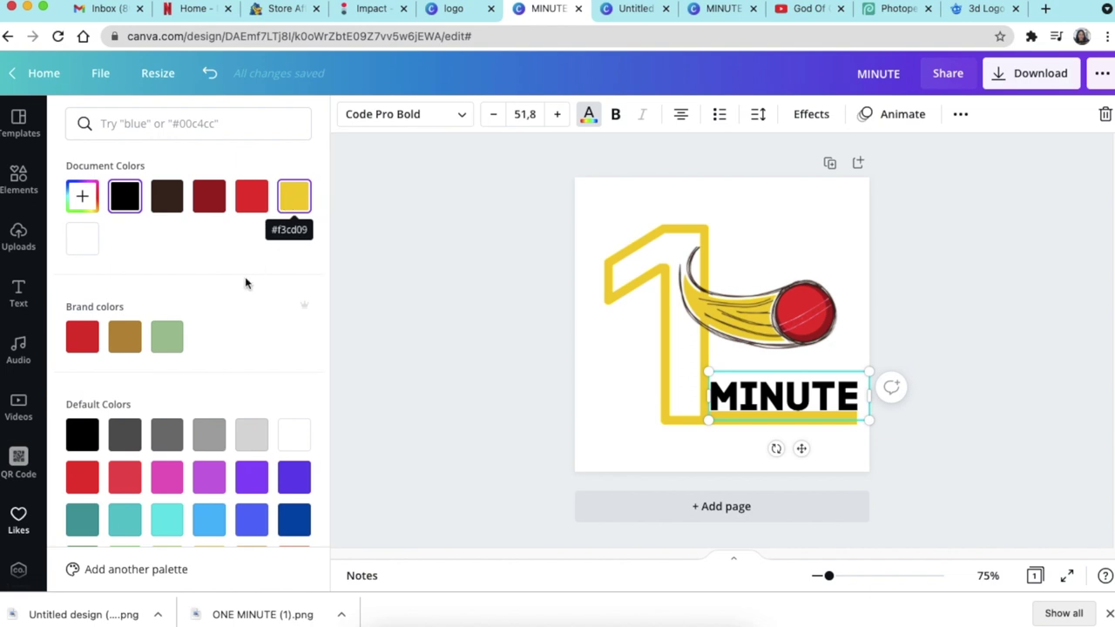
click(294, 196)
click(514, 311)
click(956, 396)
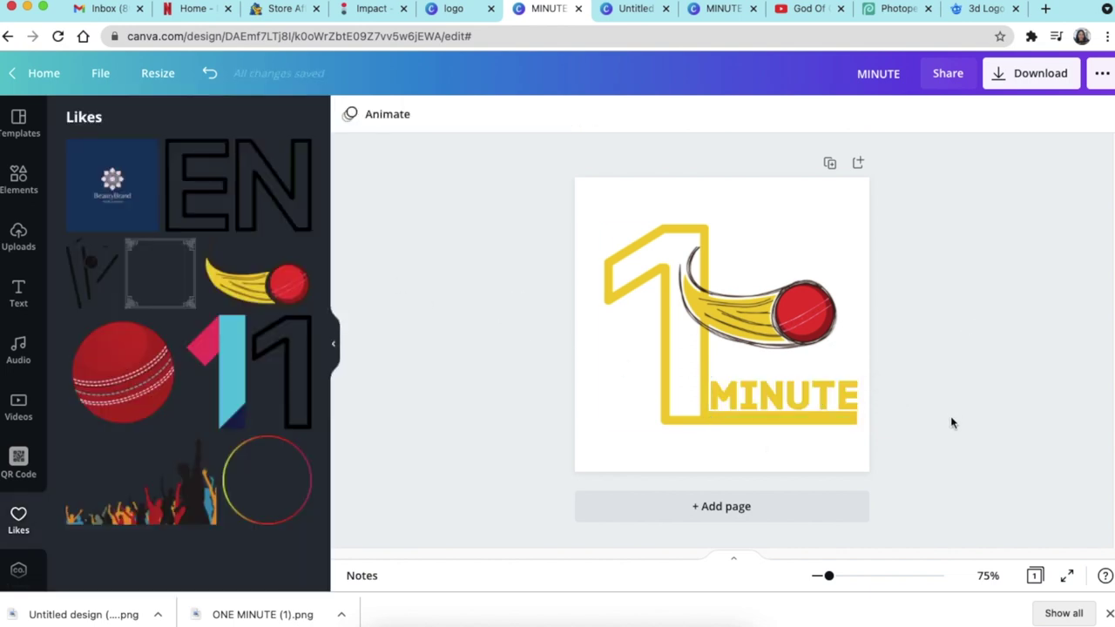
- Download the finished logo as a 500 × 500 px PNG with a transparent background
click(1038, 81)
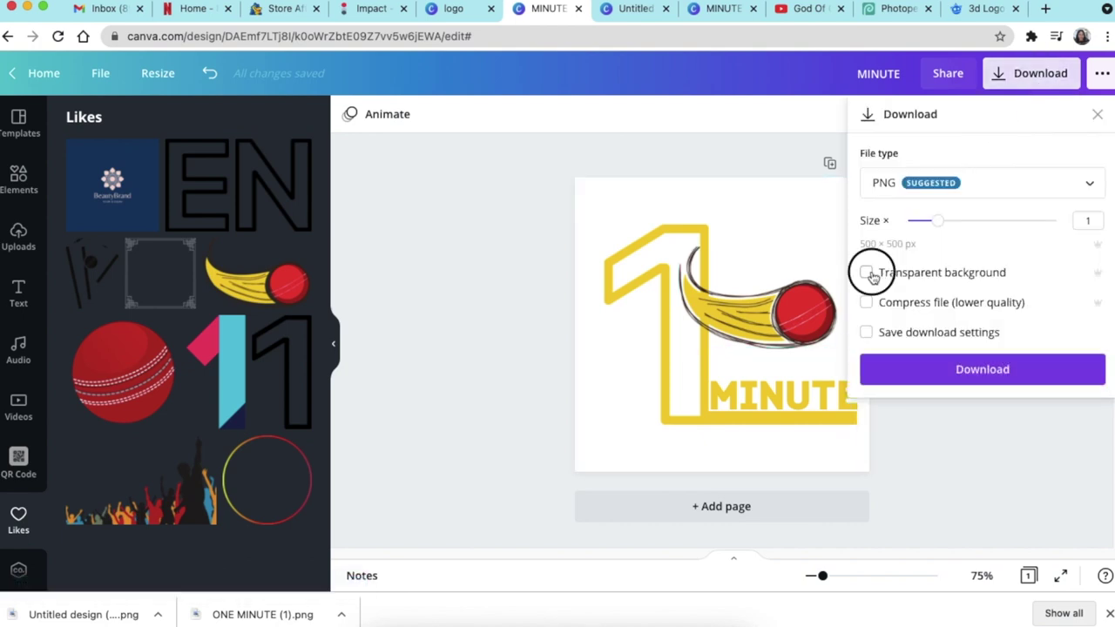
click(979, 370)
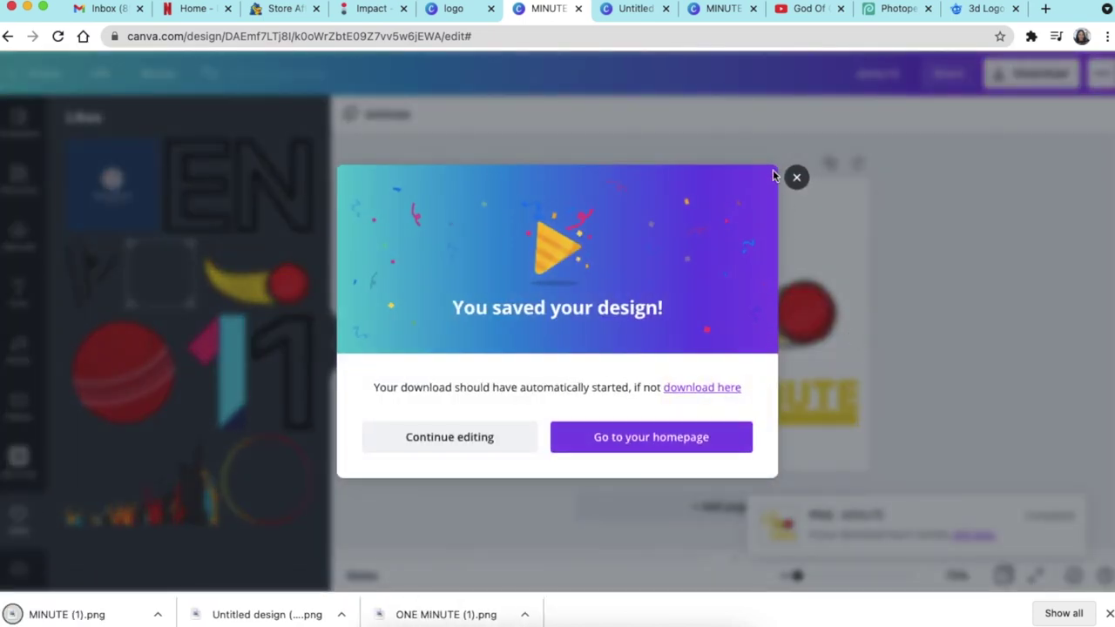
click(796, 177)
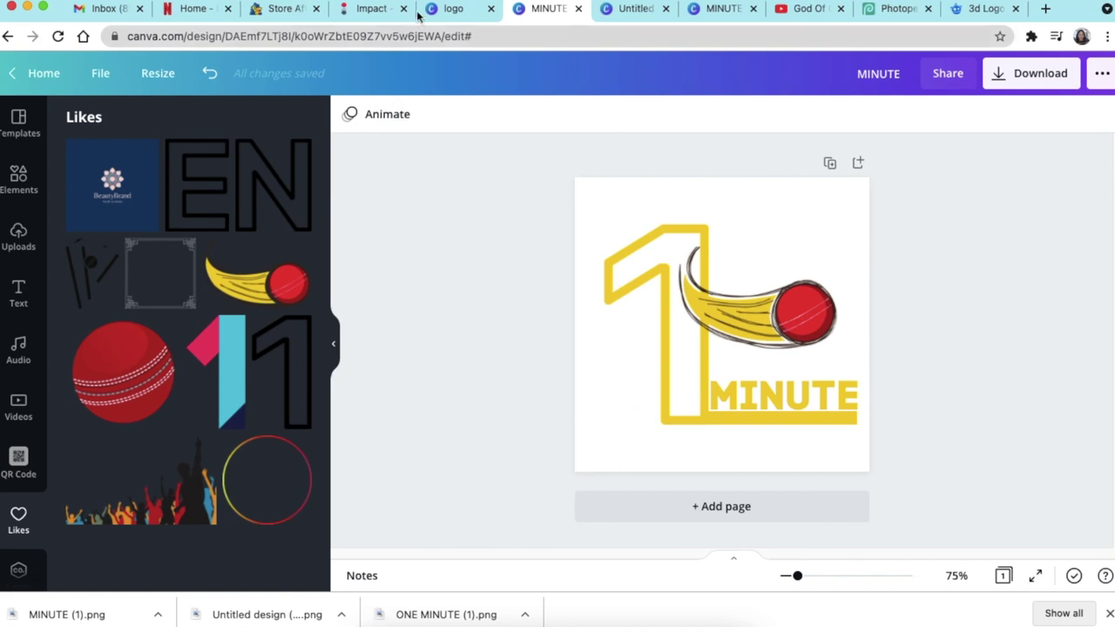
- Switch to PowerPoint, examine the Option Four slide's font, graphics and border notes, and return to Canva's logo templates
click(444, 9)
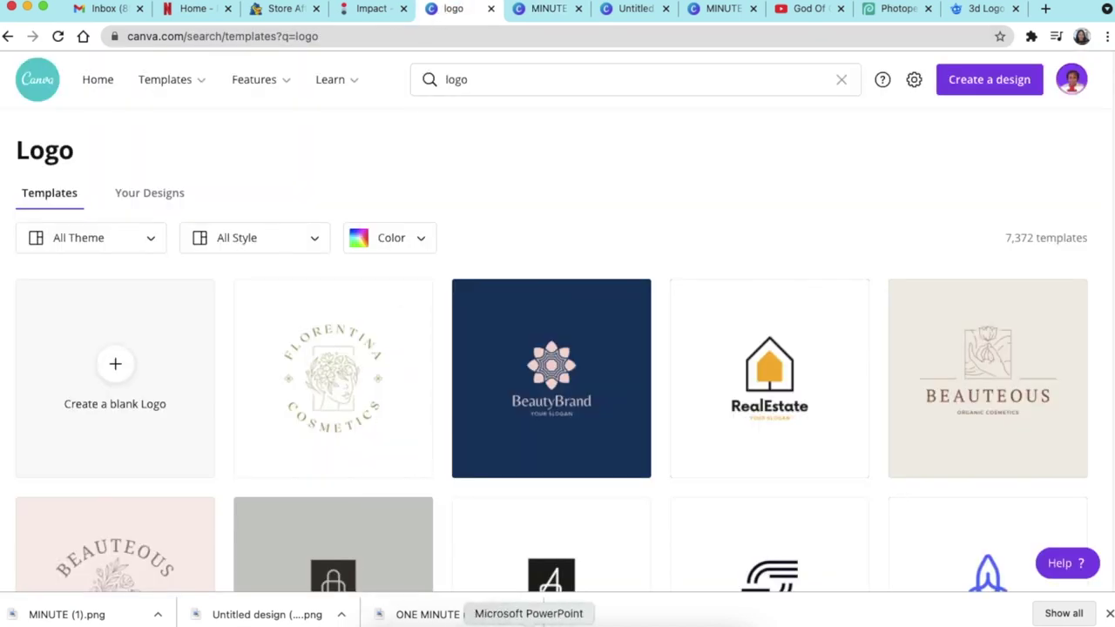
click(528, 624)
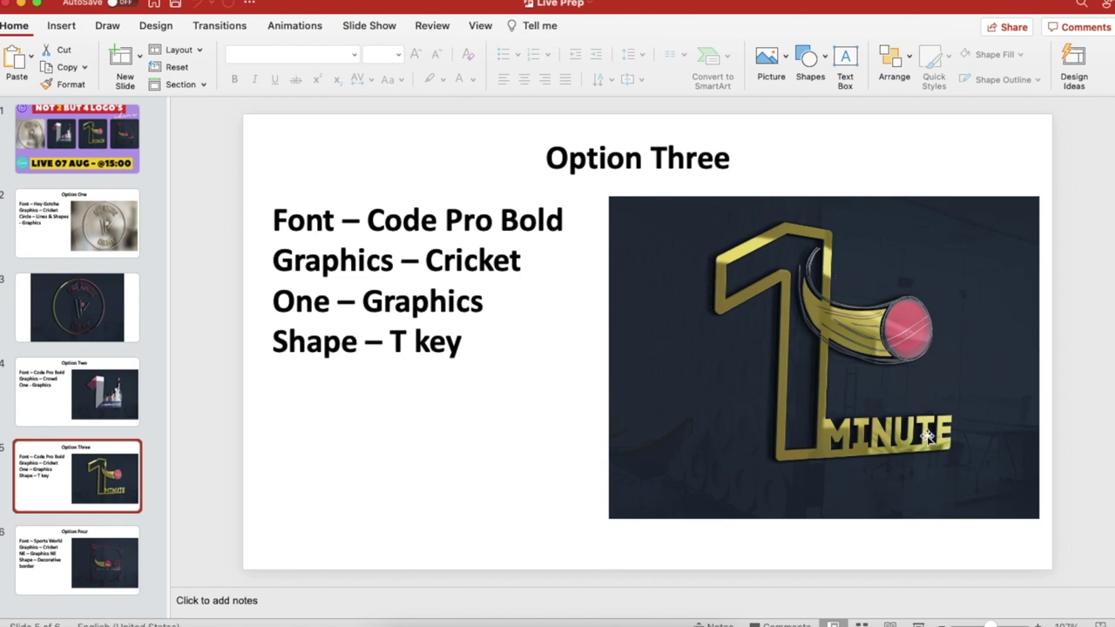
click(87, 560)
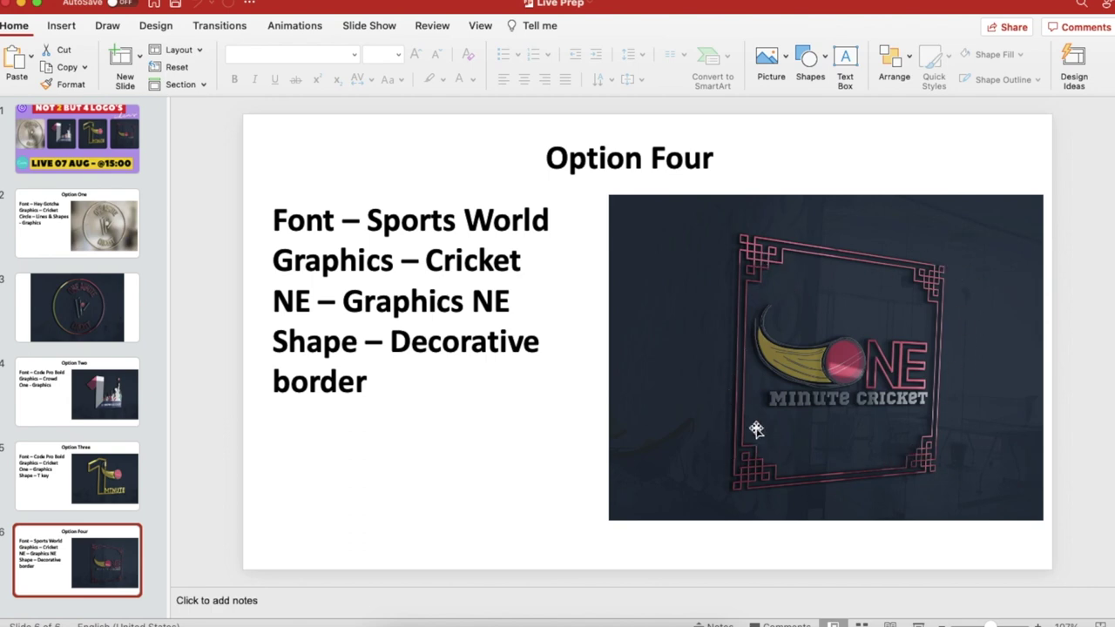
click(23, 5)
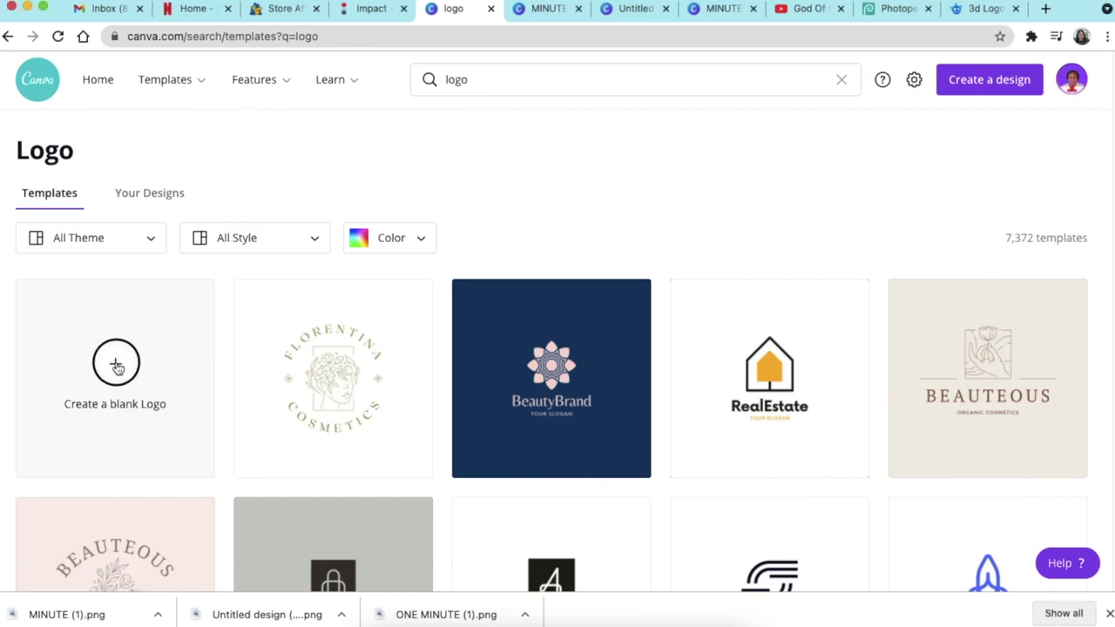
- Create a blank logo and add the liked cricket ball with the yellow tail, enlarged in the canvas's upper left area
click(114, 368)
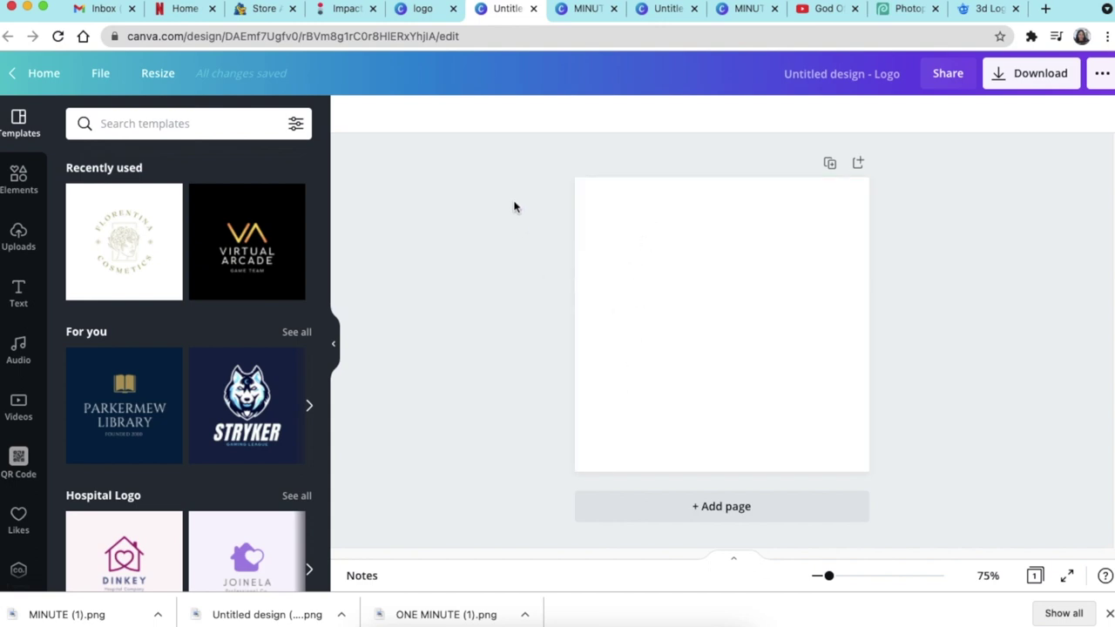
click(18, 177)
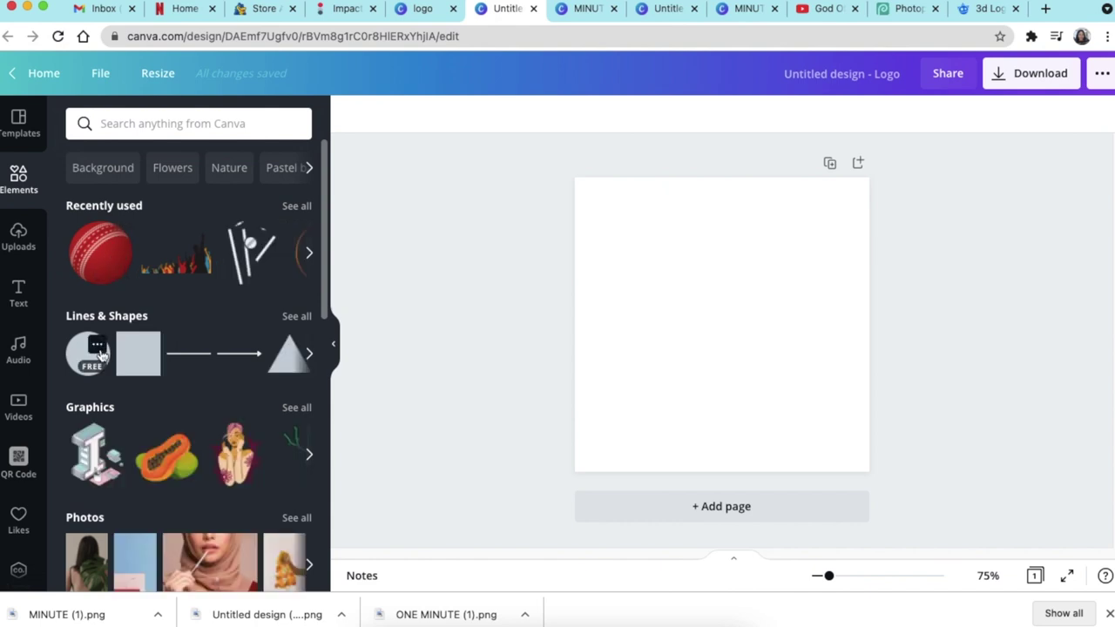
click(17, 518)
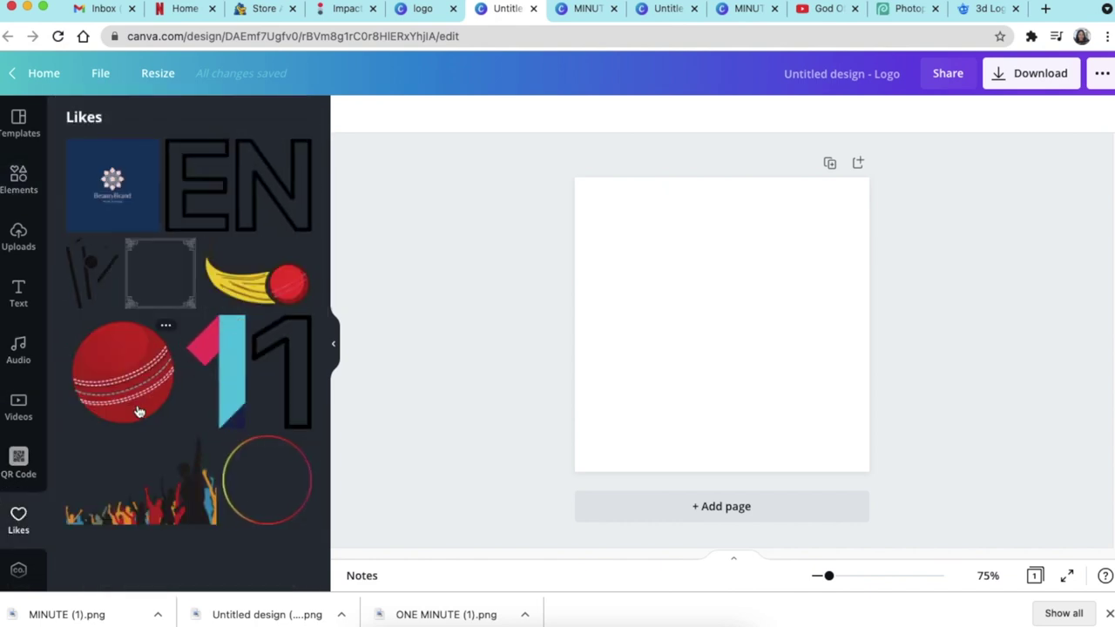
click(276, 294)
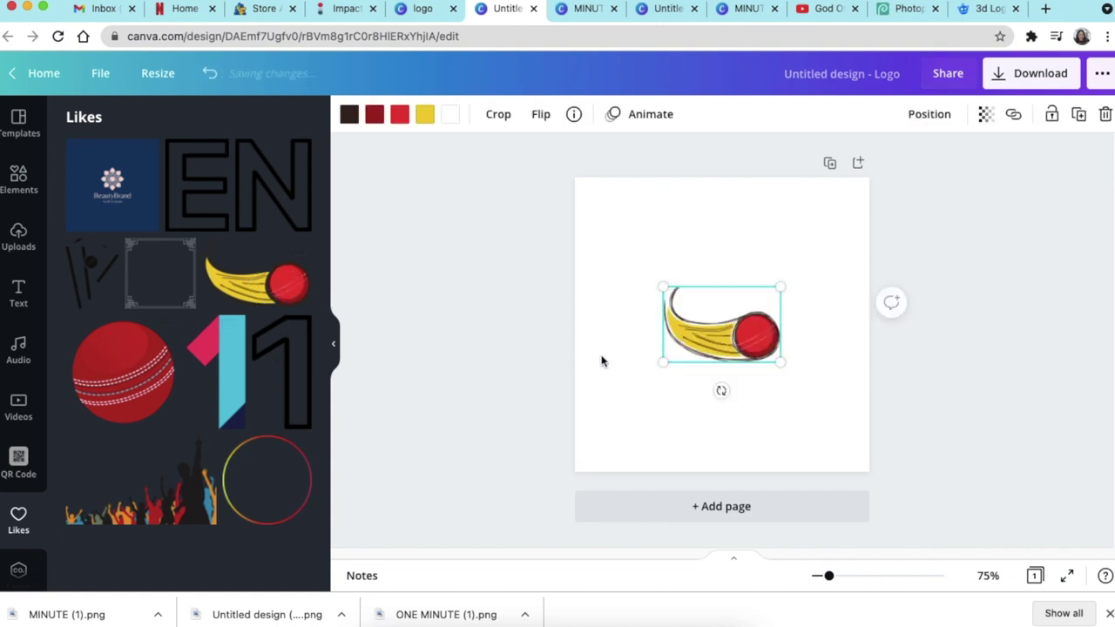
drag(713, 345, 653, 299)
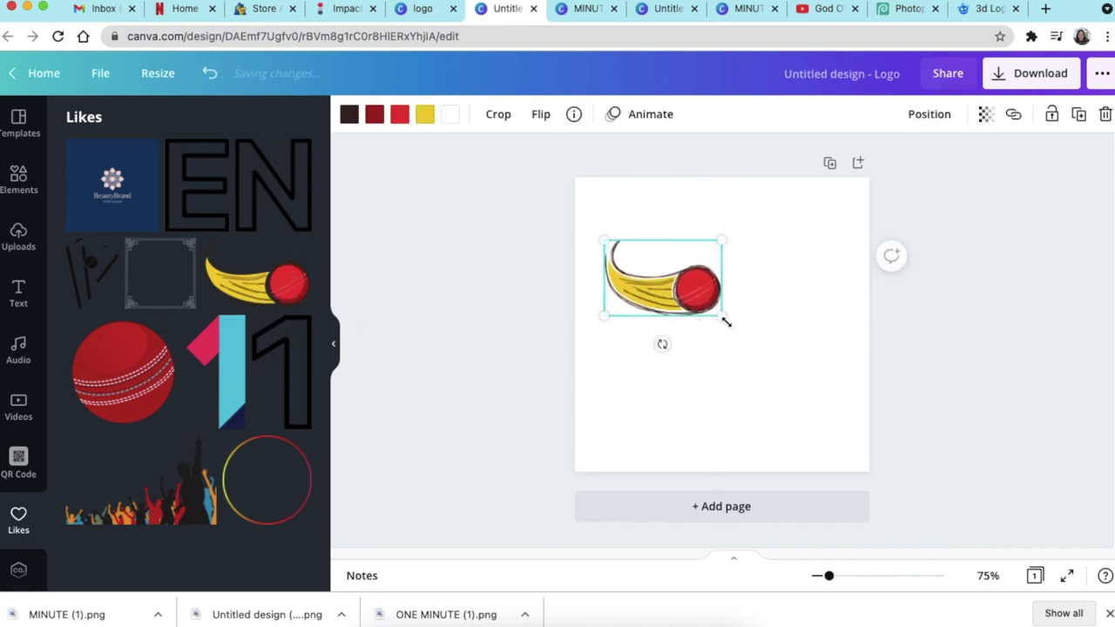
drag(718, 315, 758, 338)
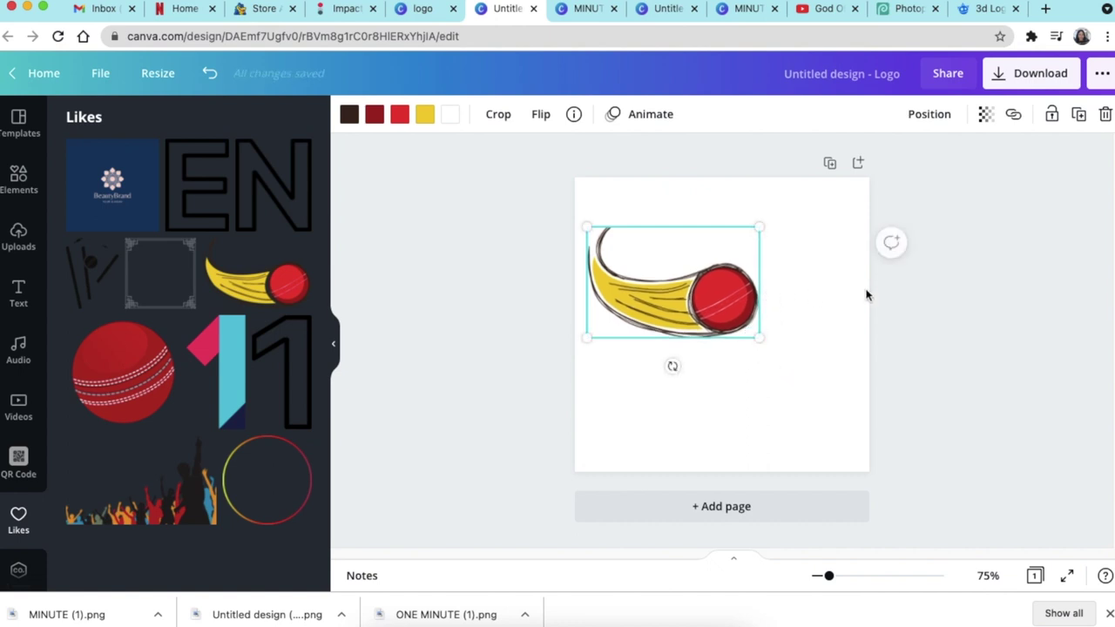
click(849, 346)
- Add the liked outlined N, shrink it to the ball's height and place it directly right of the ball
click(273, 204)
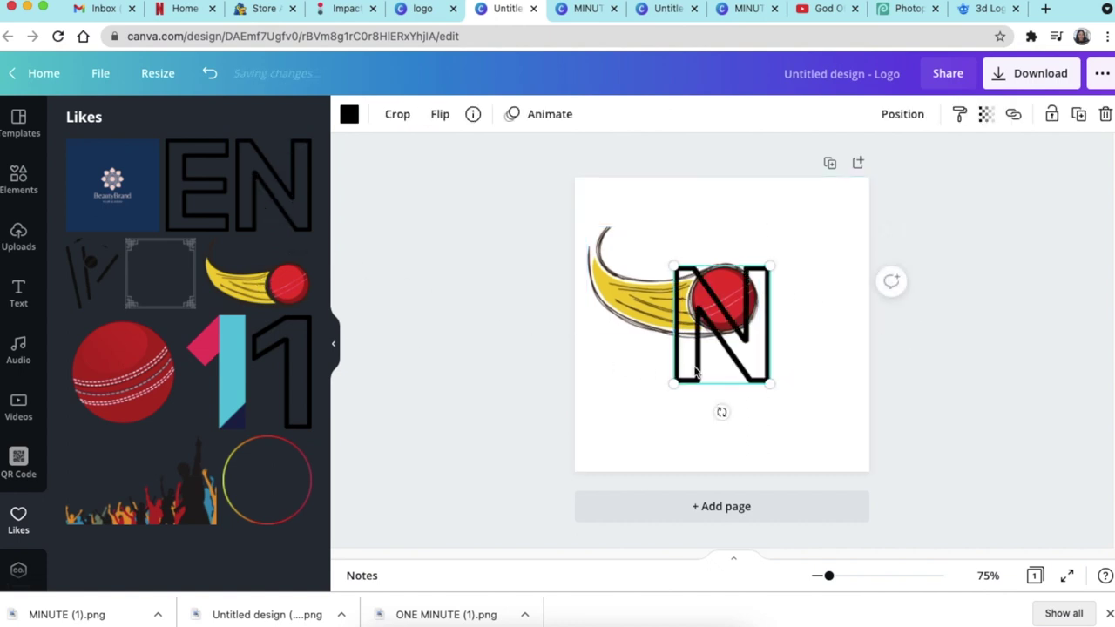
drag(766, 373, 748, 327)
click(727, 324)
click(785, 328)
drag(816, 333, 781, 304)
click(475, 364)
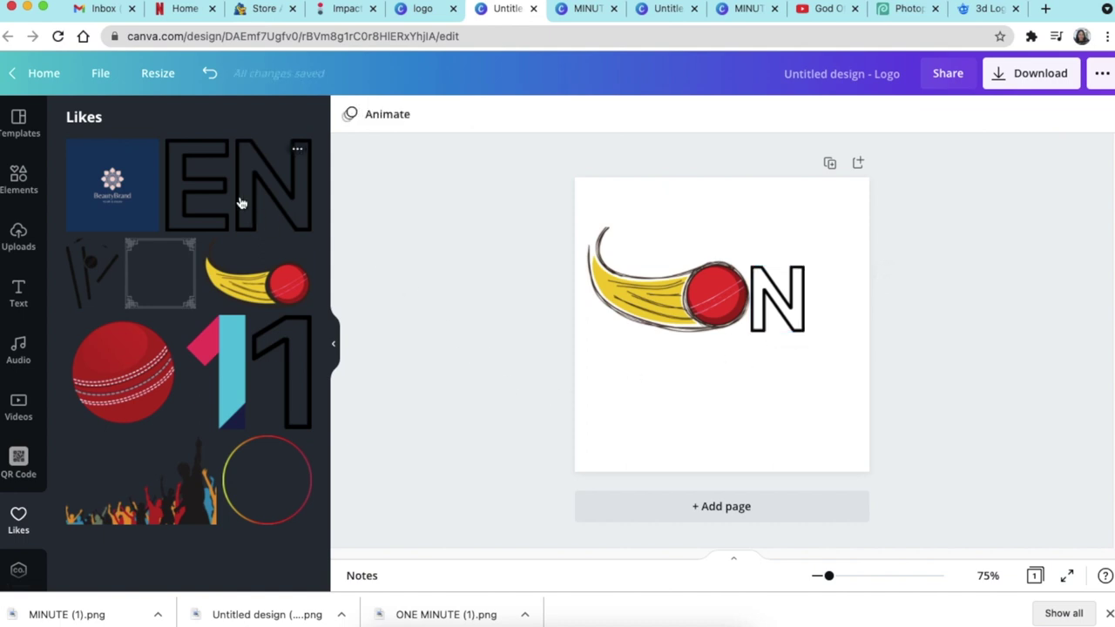
- Add the liked outlined E at the N's height and place it right of the N to complete "ONE"
click(244, 209)
drag(762, 380, 825, 299)
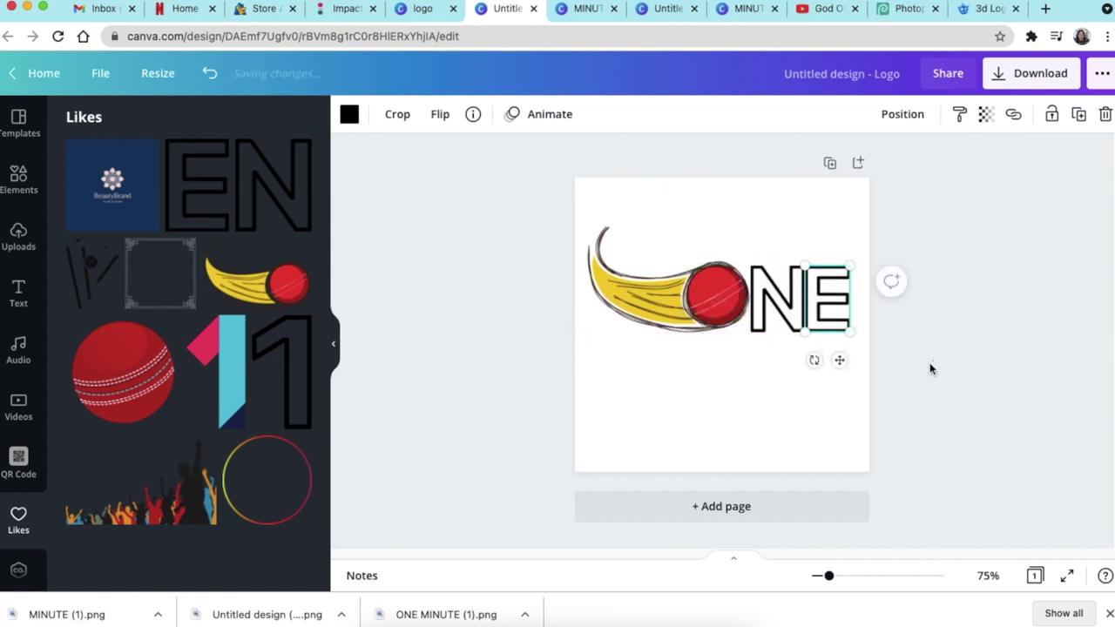
click(901, 400)
click(831, 333)
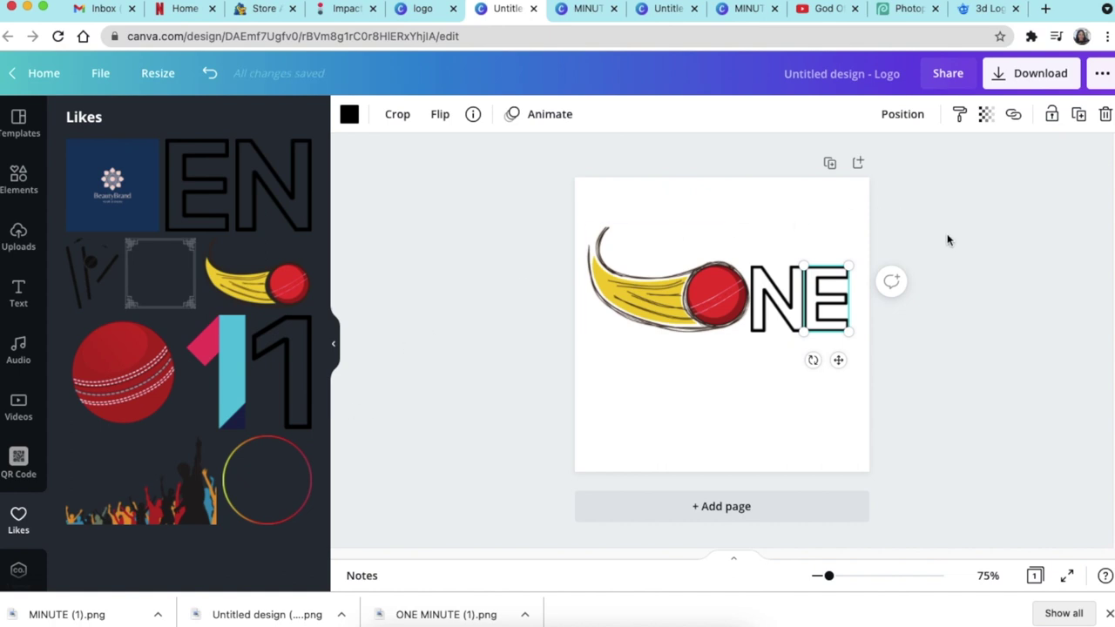
click(943, 351)
- Recolour the outlined N and E with the document's yellow used in the ball's tail
click(788, 330)
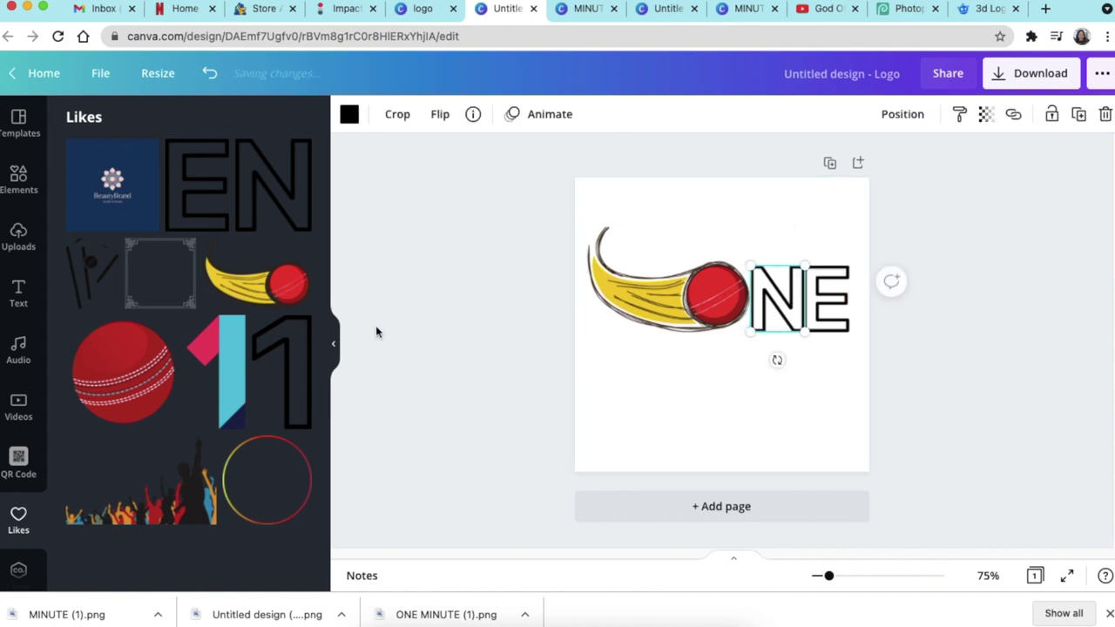
click(348, 115)
click(294, 196)
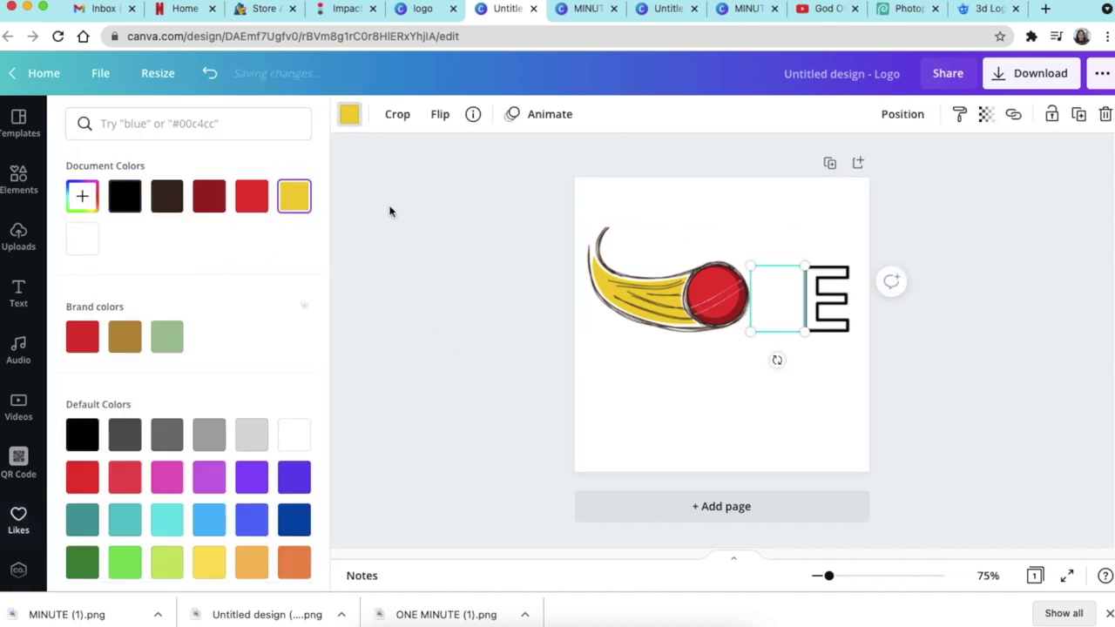
click(810, 316)
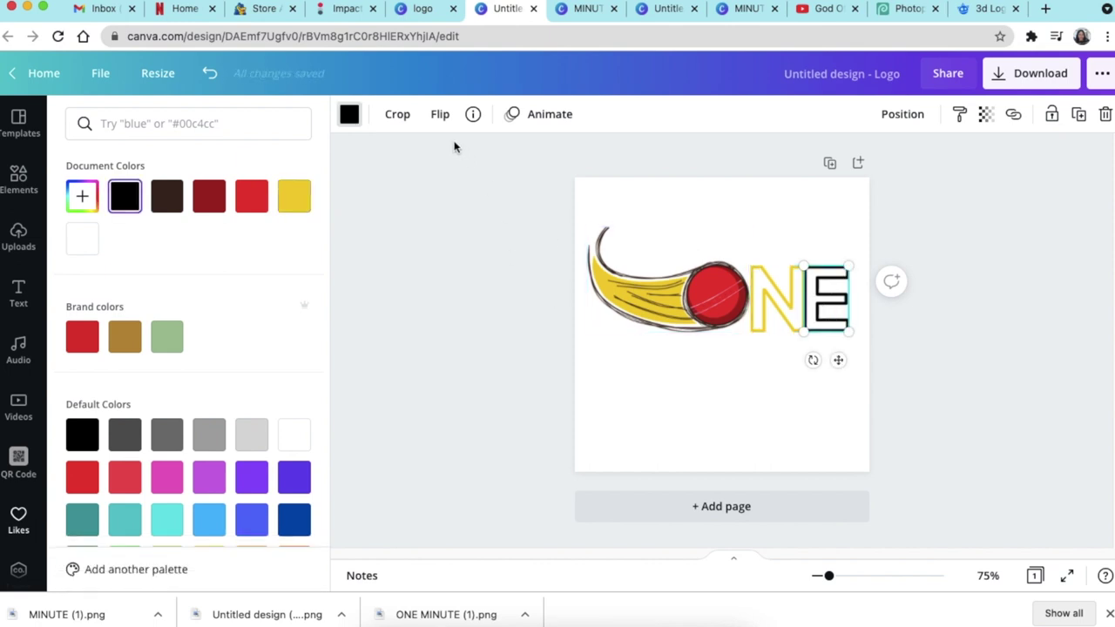
click(348, 115)
click(348, 115)
click(291, 195)
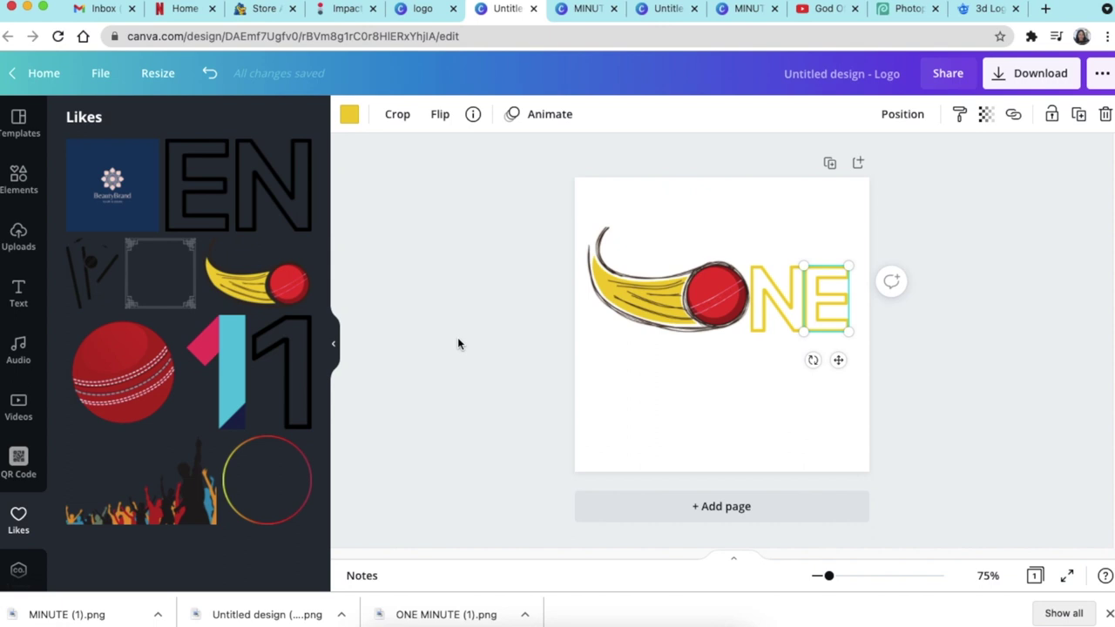
click(457, 343)
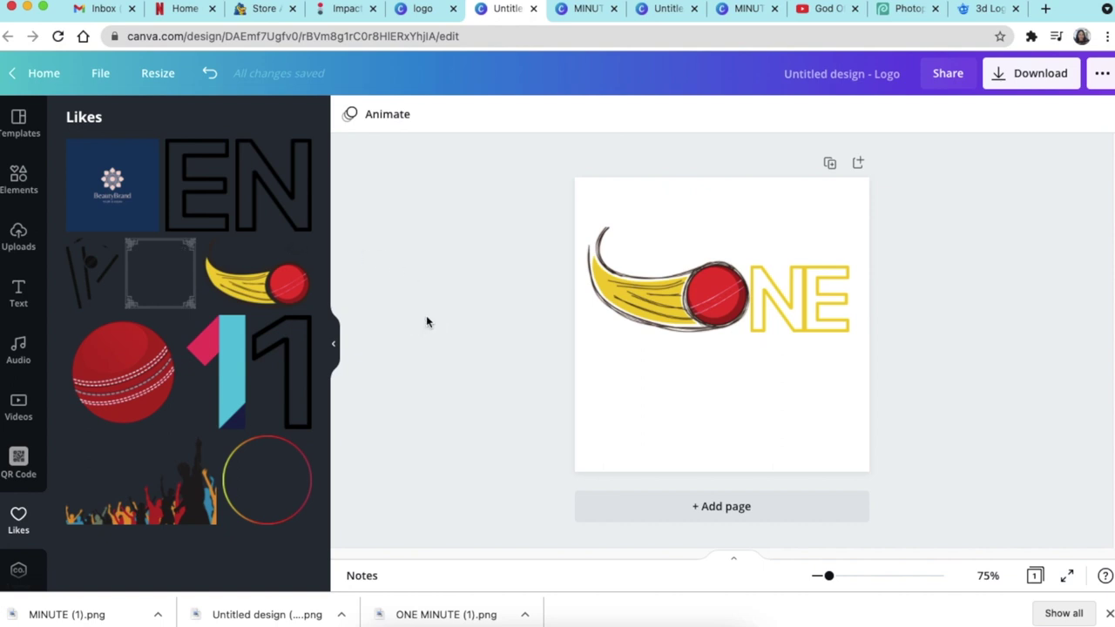
- Add a text box, enlarge it to font size 27.2 and place it below the ball and NE letters
key(t)
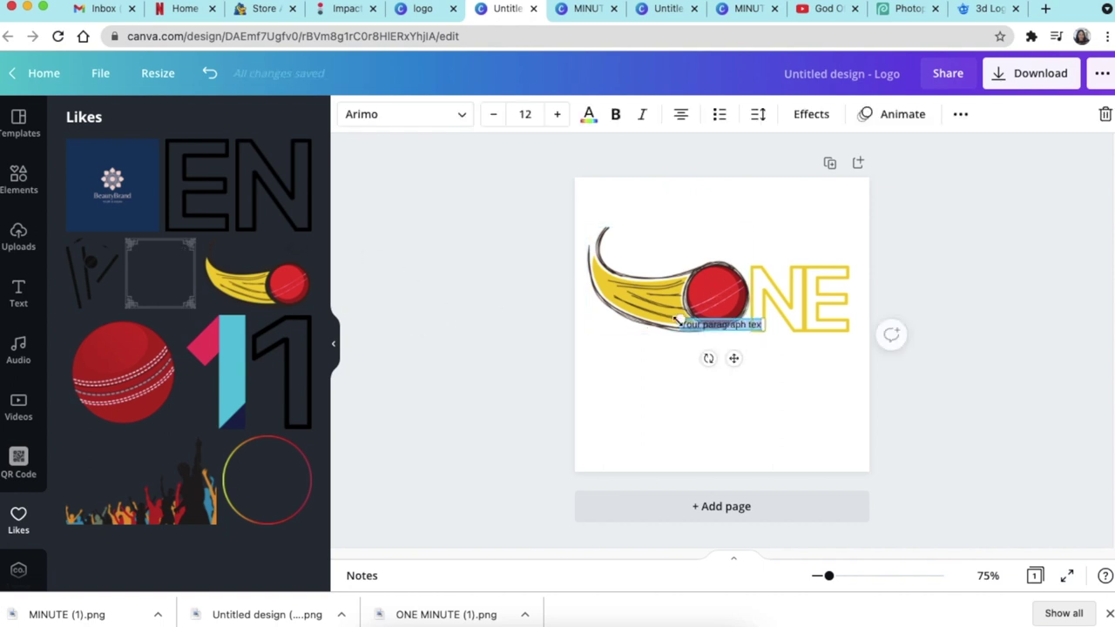
drag(678, 320, 578, 281)
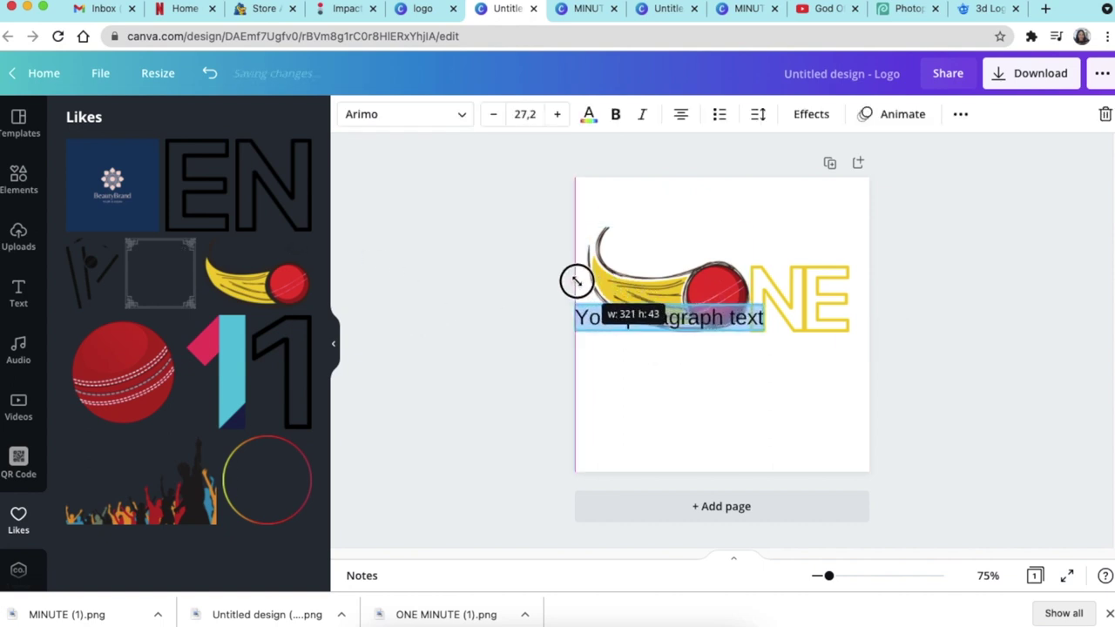
drag(681, 358, 744, 394)
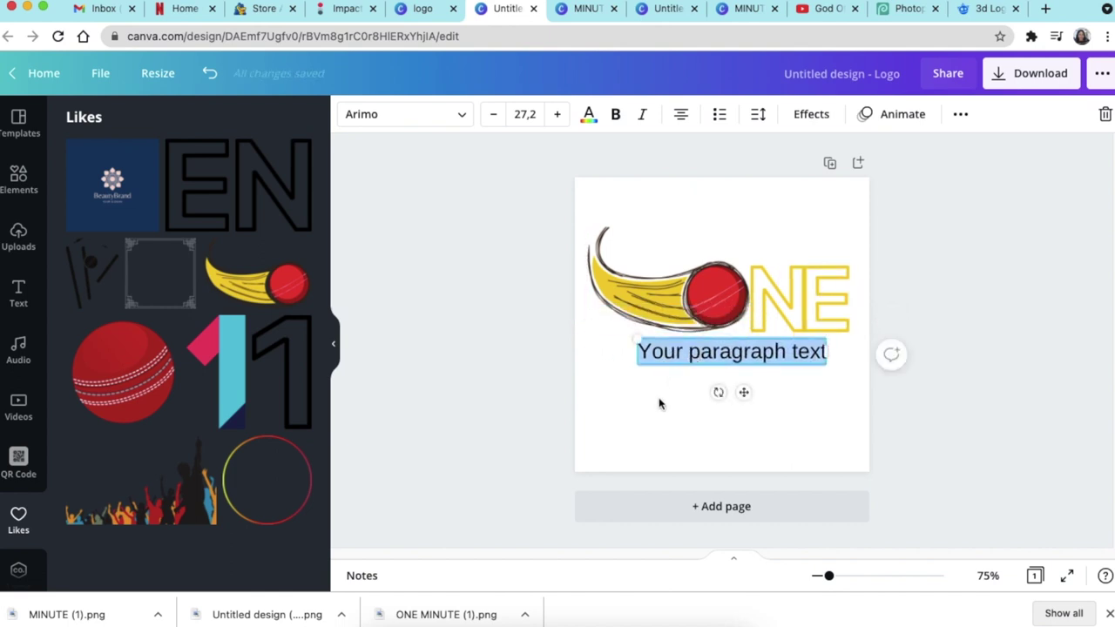
- Set the new text box in Sports World and replace its text with "MINUTE CRICKET"
click(463, 115)
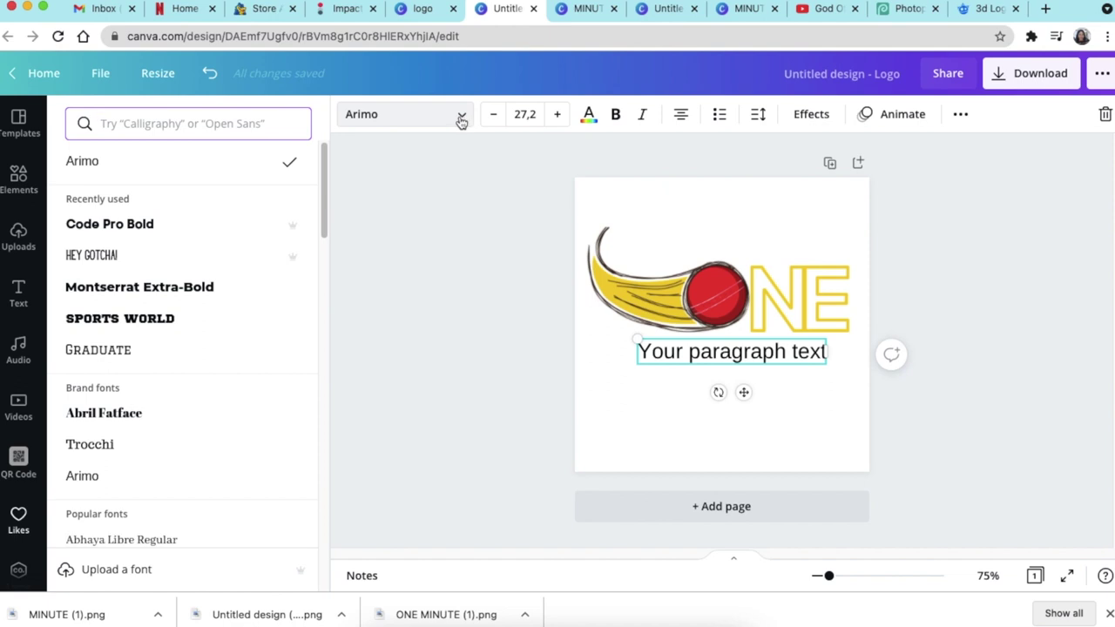
click(145, 324)
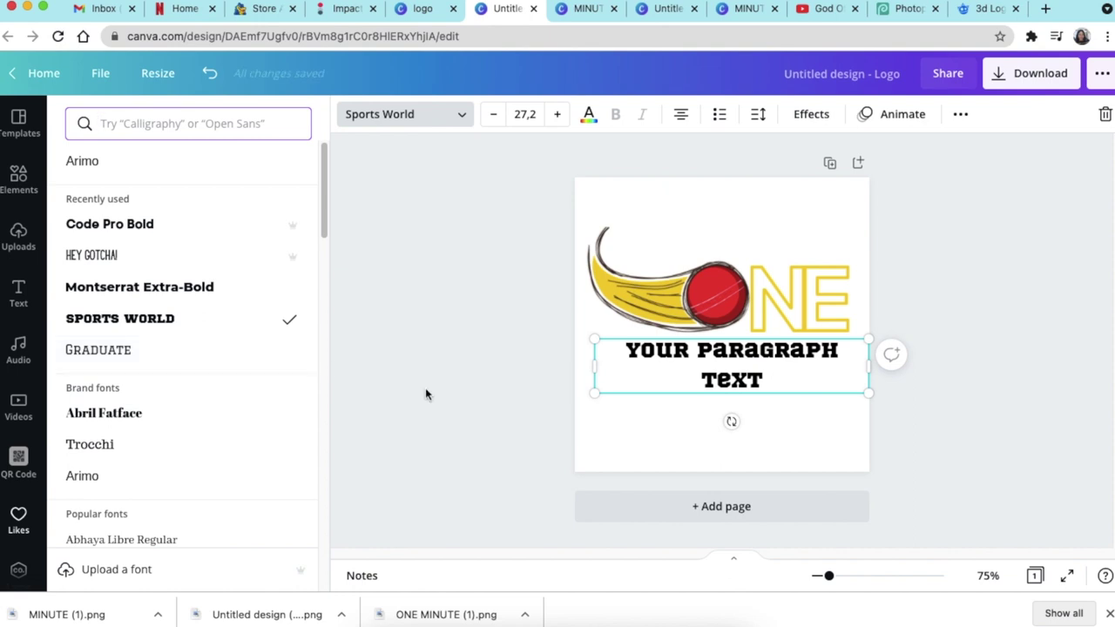
double_click(729, 383)
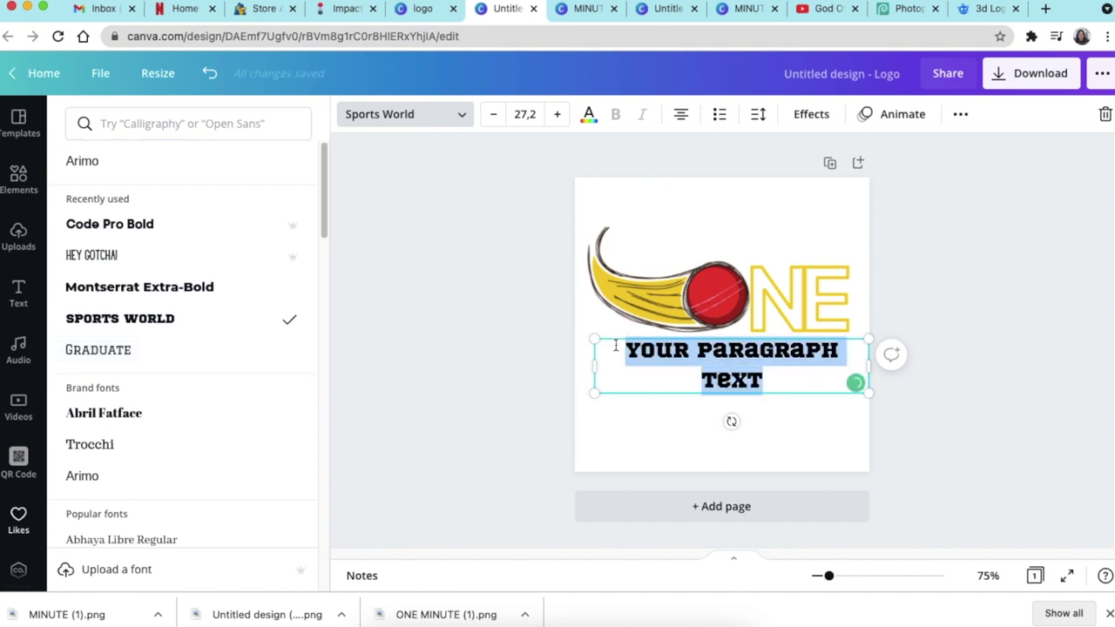
text(MINUTE CRICKET)
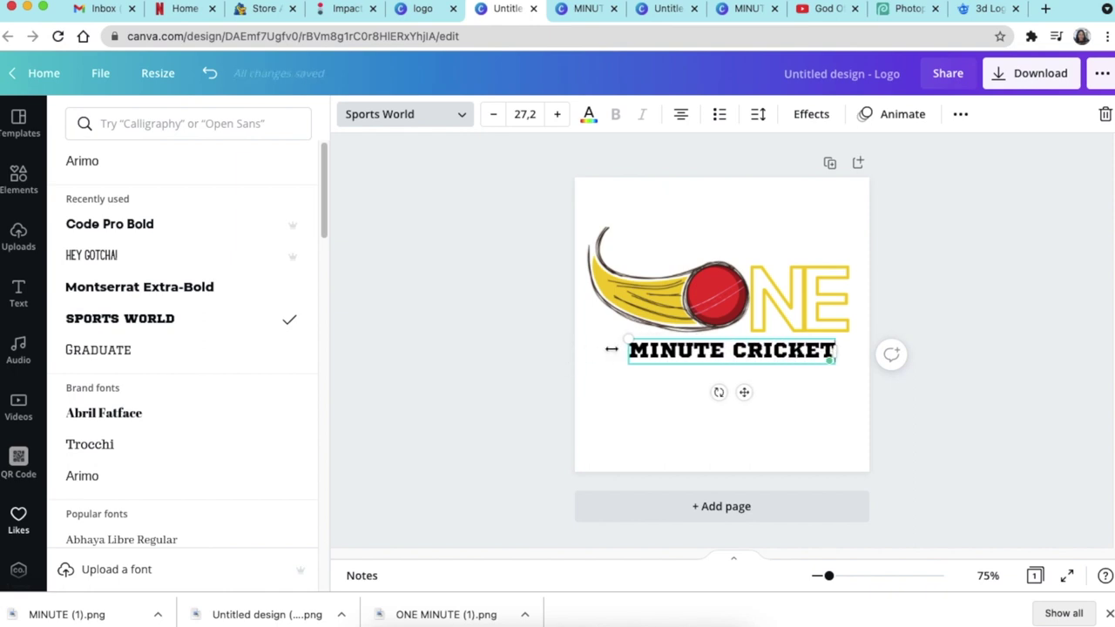
- Enlarge "MINUTE CRICKET" to font size 34.5 and align it beneath the full width of the ball and NE letters
drag(626, 338, 580, 331)
drag(726, 391, 737, 390)
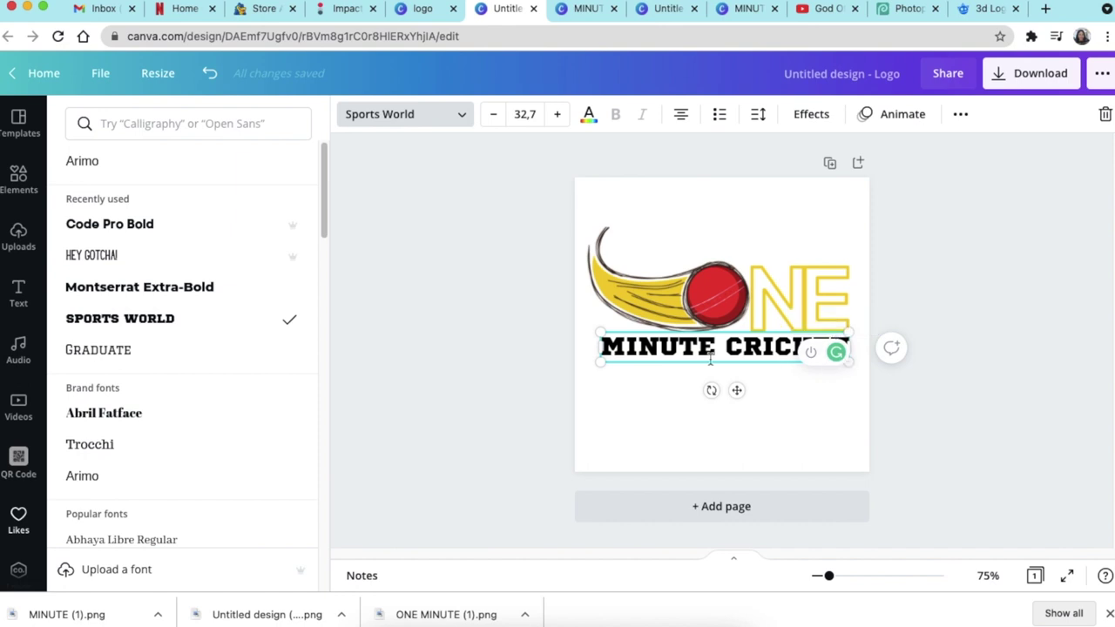
drag(600, 333, 587, 326)
click(969, 399)
drag(779, 346, 779, 350)
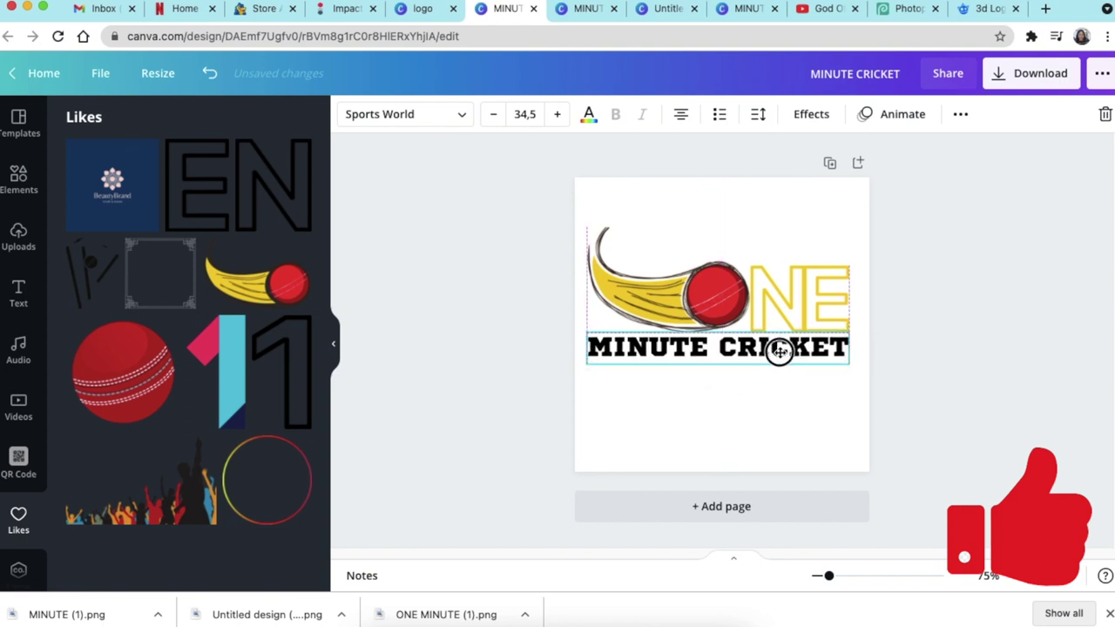
- Recolour the "MINUTE CRICKET" text with the document's yellow
click(826, 401)
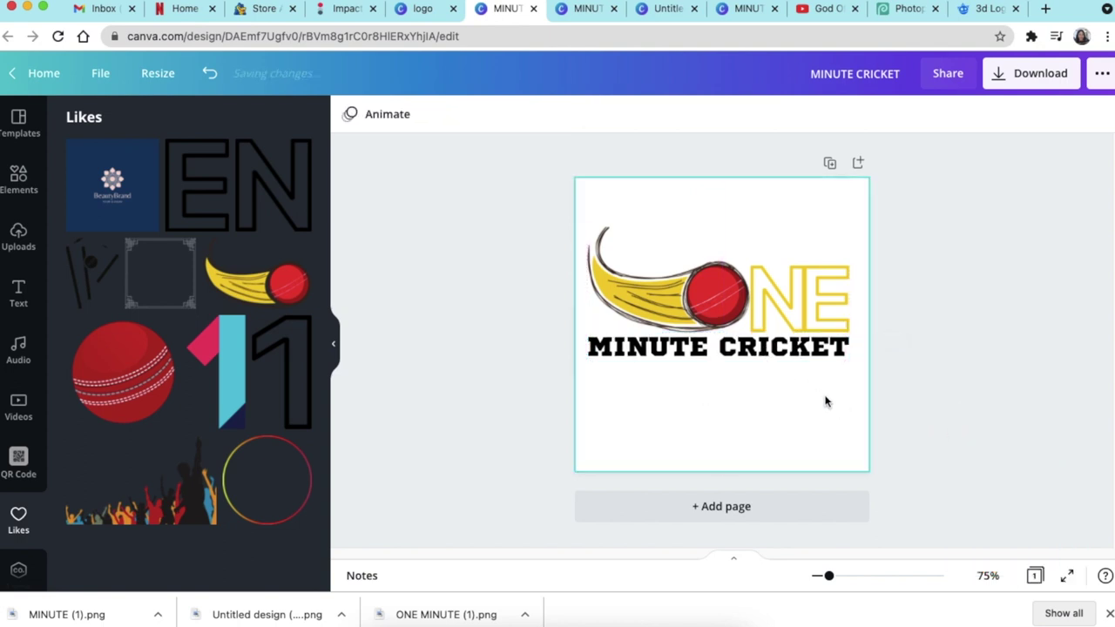
click(724, 351)
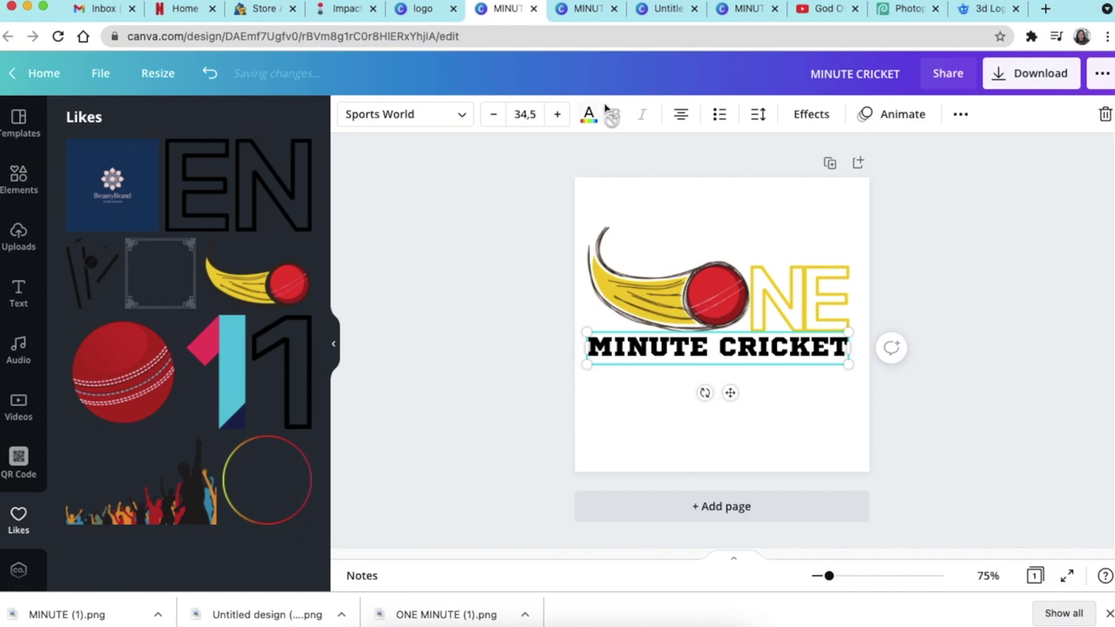
click(588, 114)
click(296, 195)
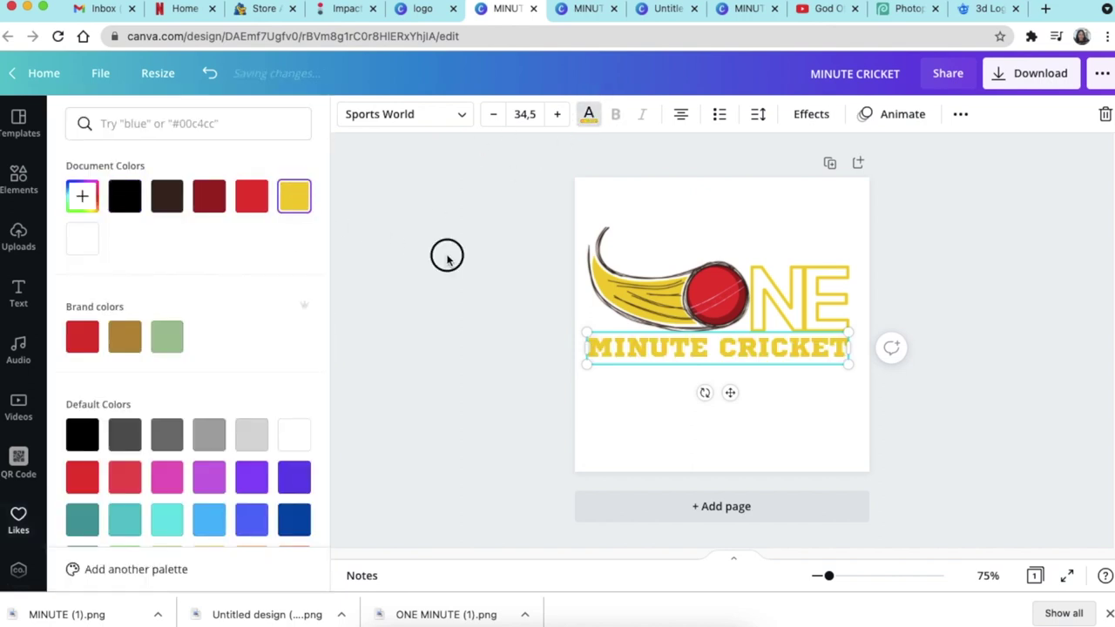
click(446, 259)
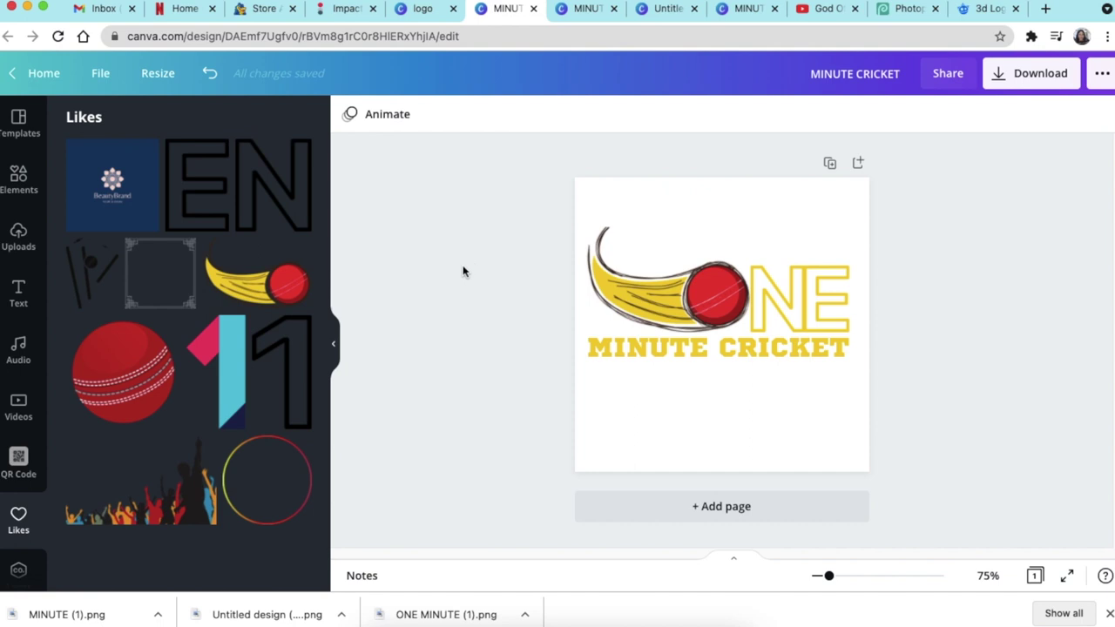
- Add the decorative square border from the liked items, recolour it in the document's bright red and enlarge it to frame the whole logo
click(174, 269)
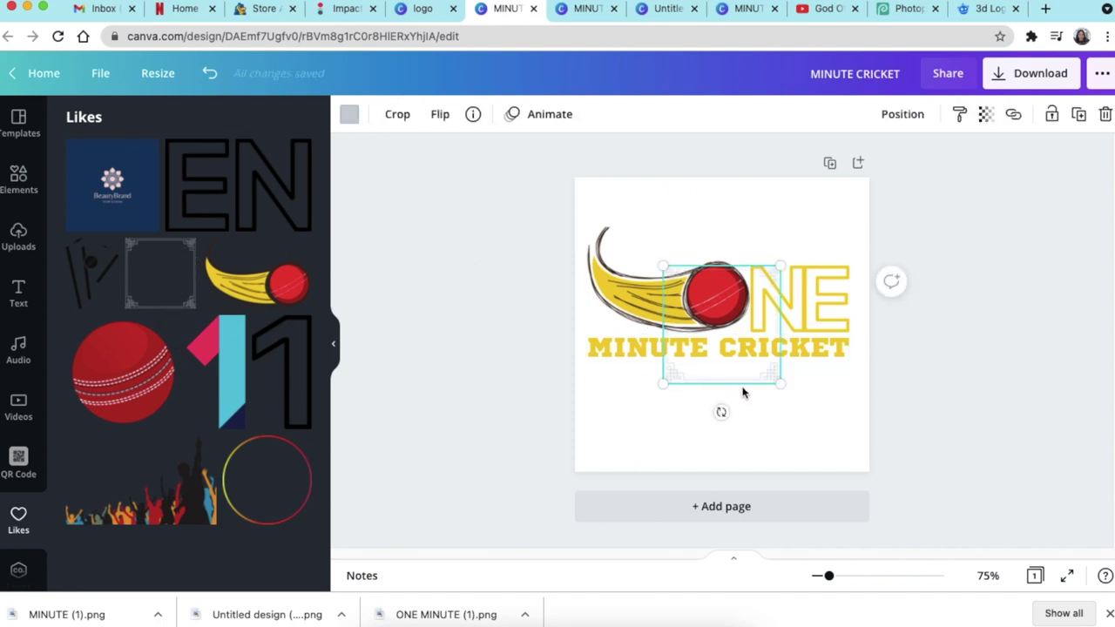
click(349, 117)
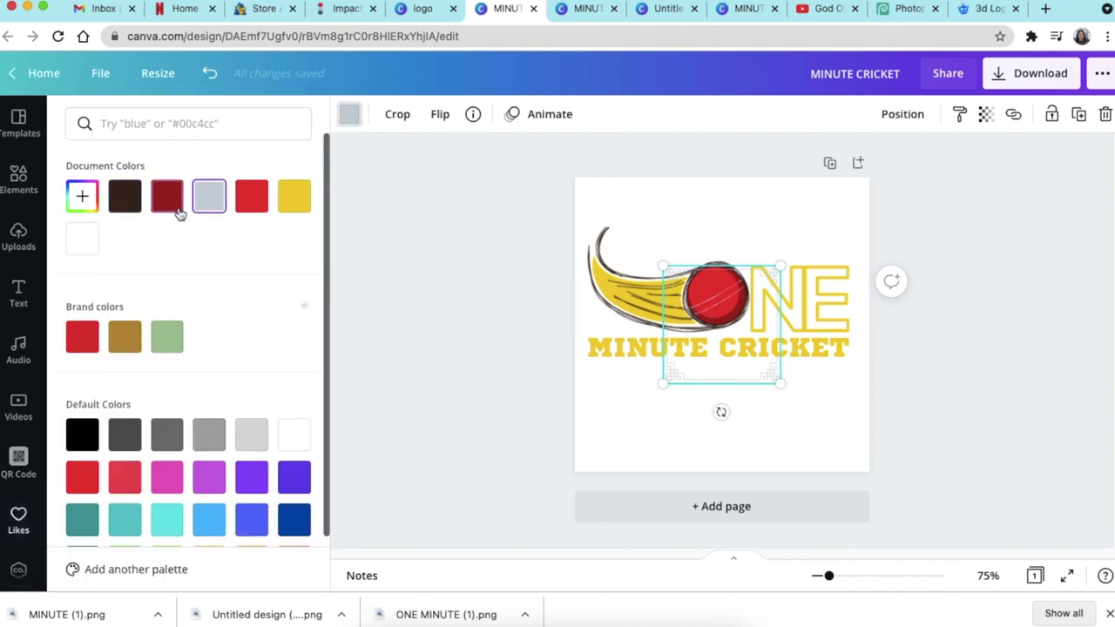
click(251, 201)
drag(664, 265, 548, 241)
drag(780, 383, 864, 465)
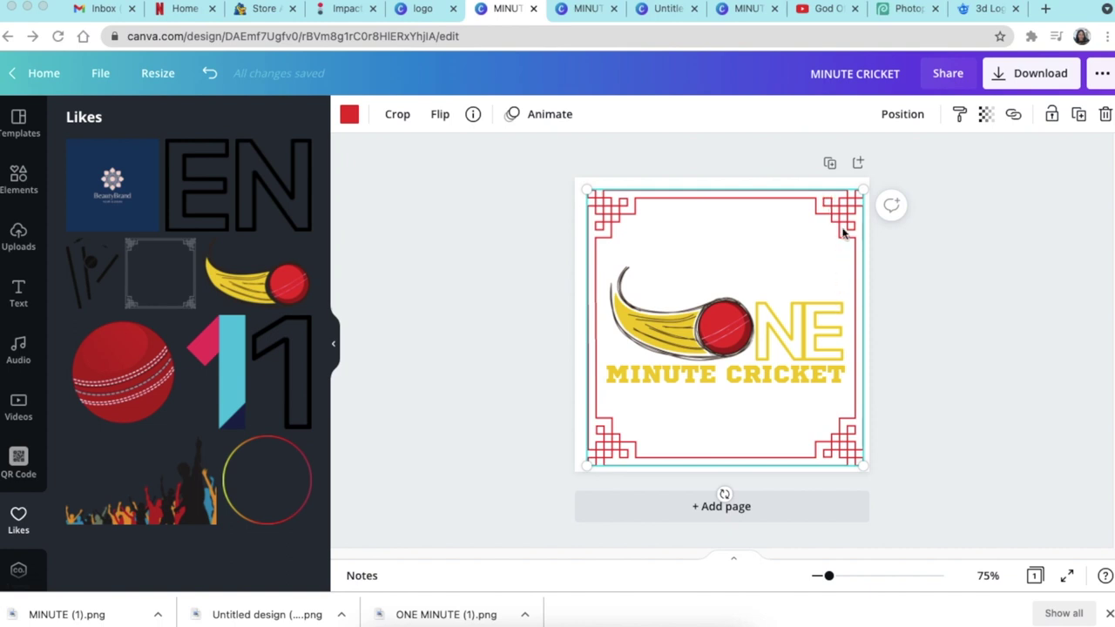
- Shrink the red decorative border slightly and reposition it around the ball, NE letters and "MINUTE CRICKET" text
click(911, 117)
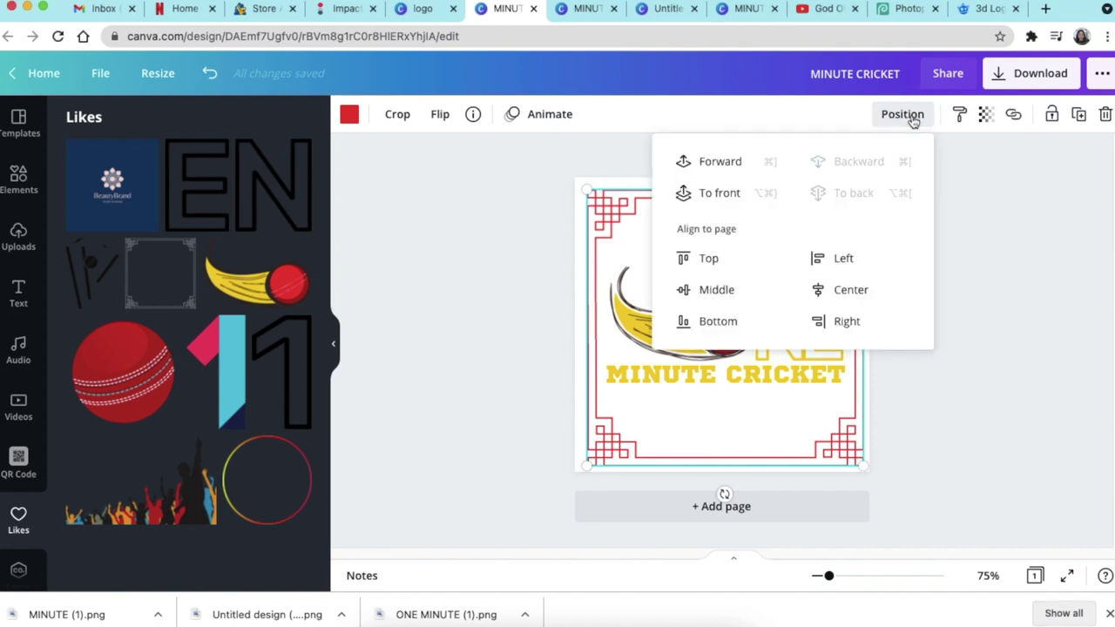
click(983, 251)
drag(860, 465, 863, 430)
drag(837, 214, 844, 228)
drag(844, 227, 841, 224)
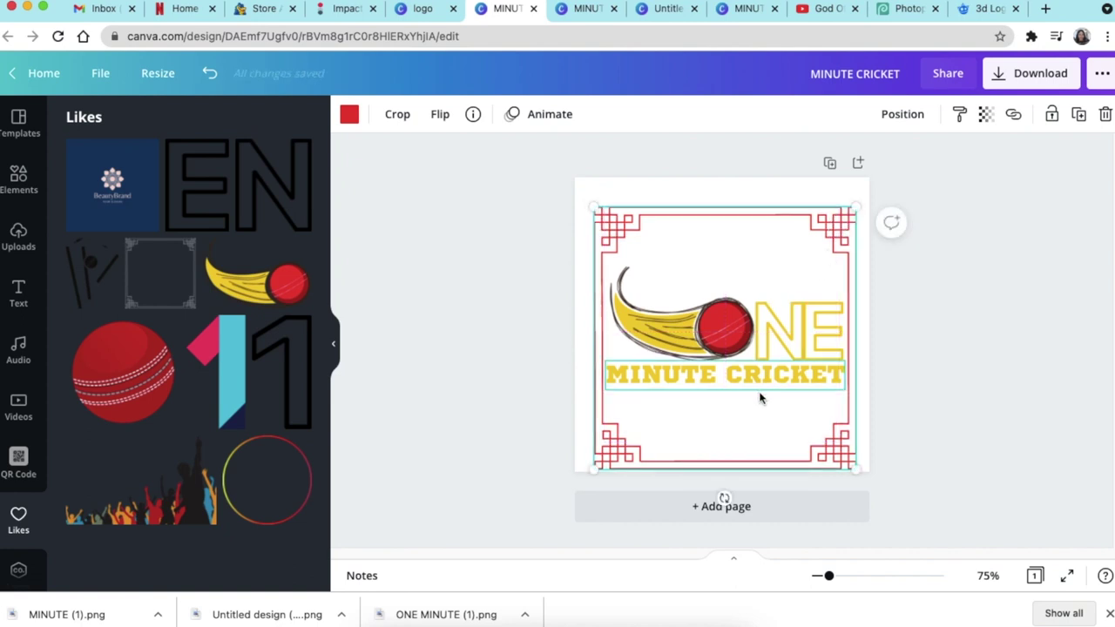
click(942, 426)
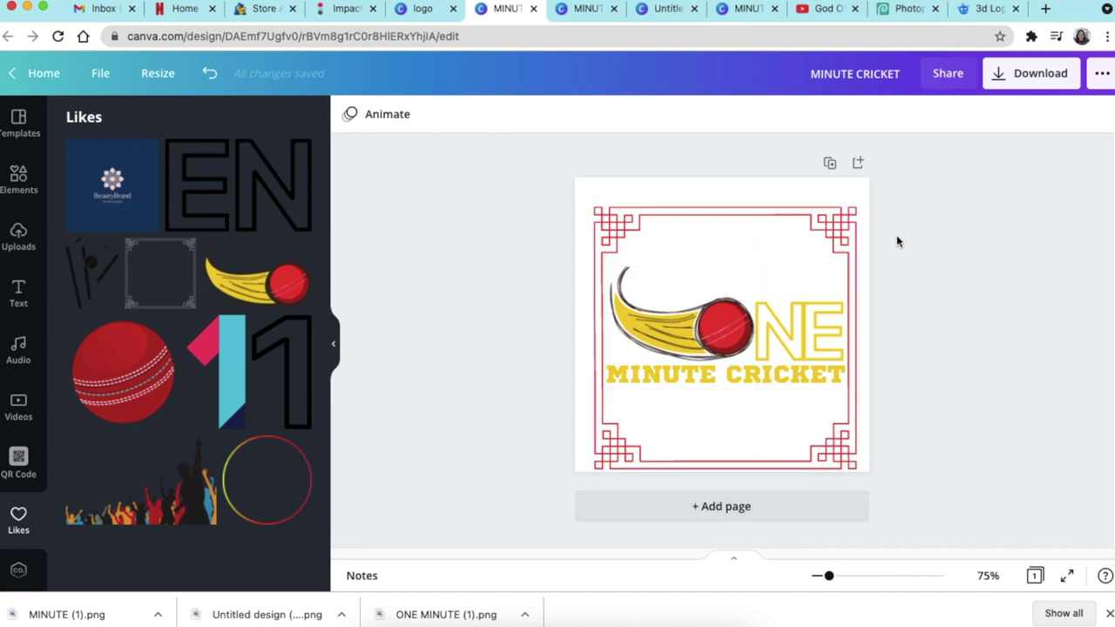
- Review the logo's download options, then check the Option Four slide in PowerPoint and return to the design
click(1031, 86)
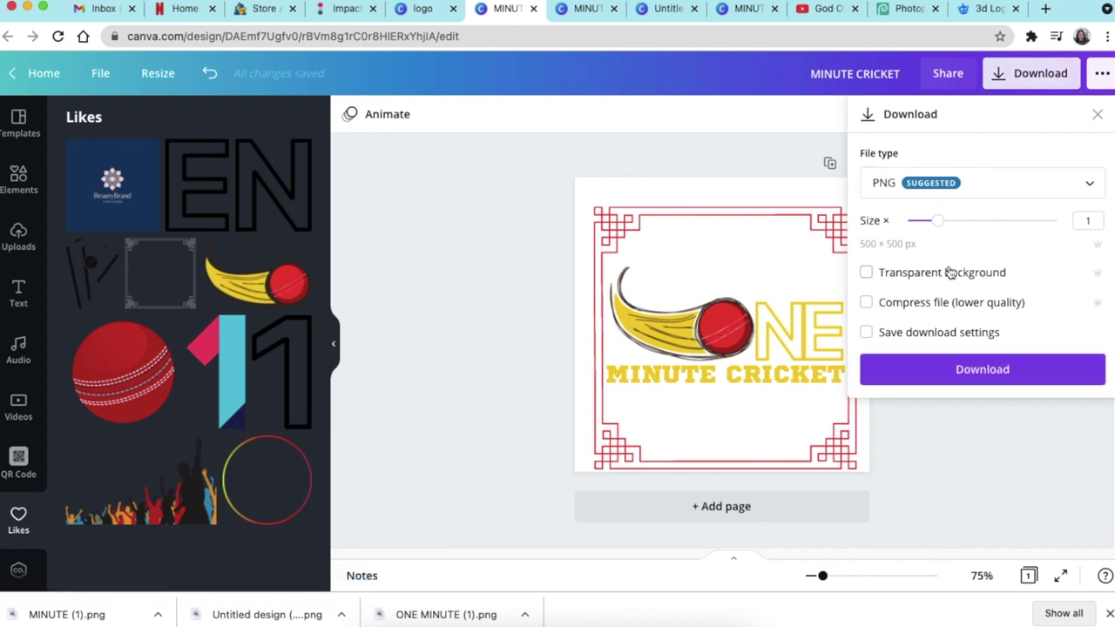
click(772, 155)
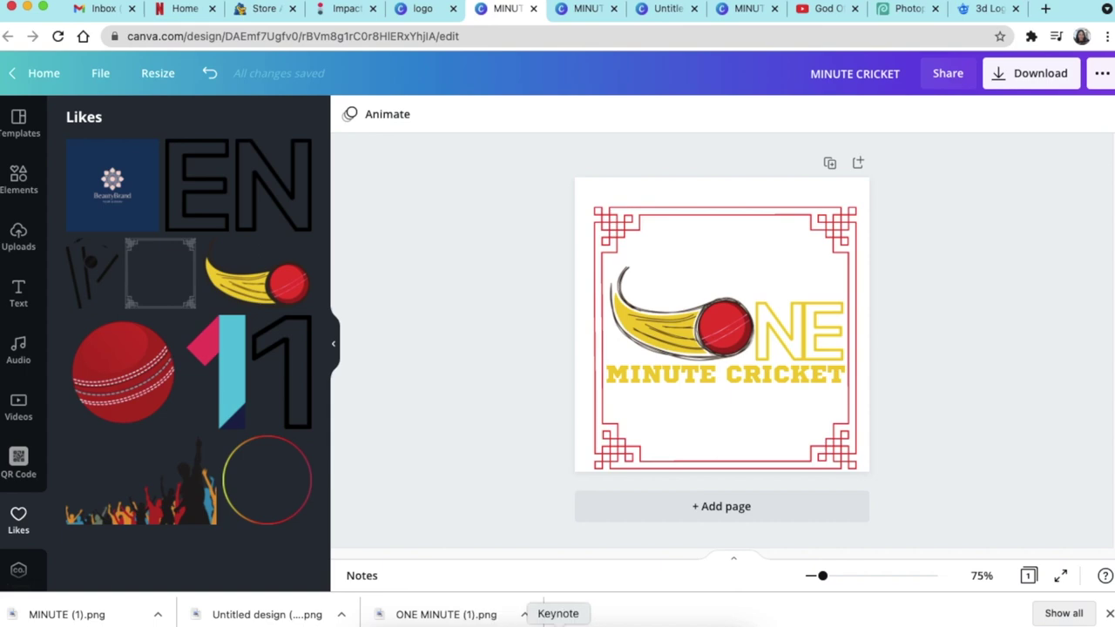
click(529, 622)
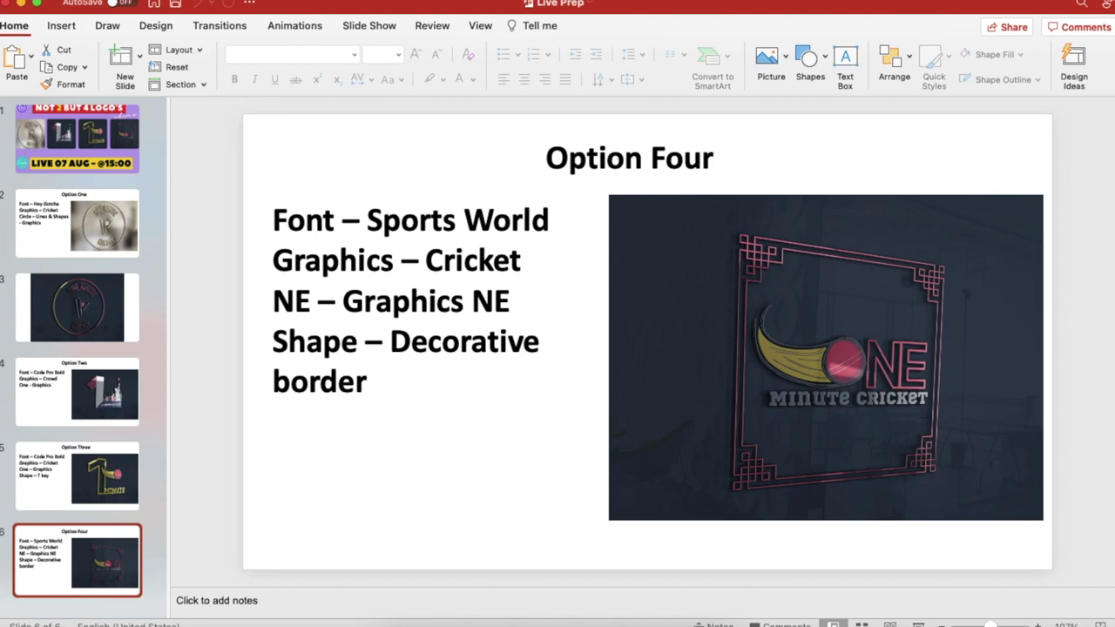
click(24, 4)
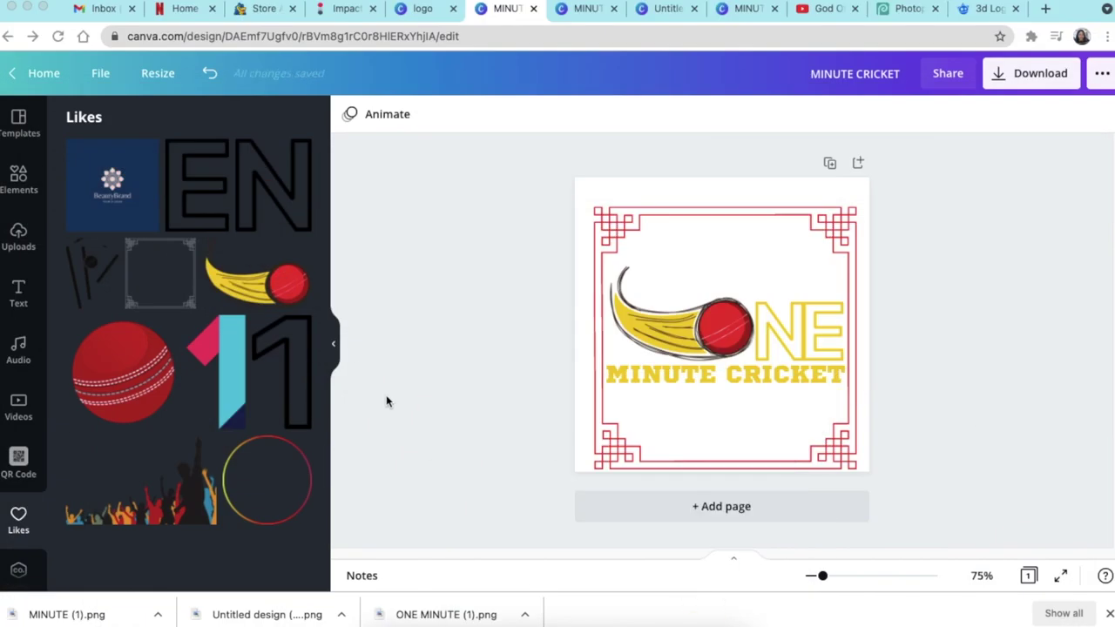